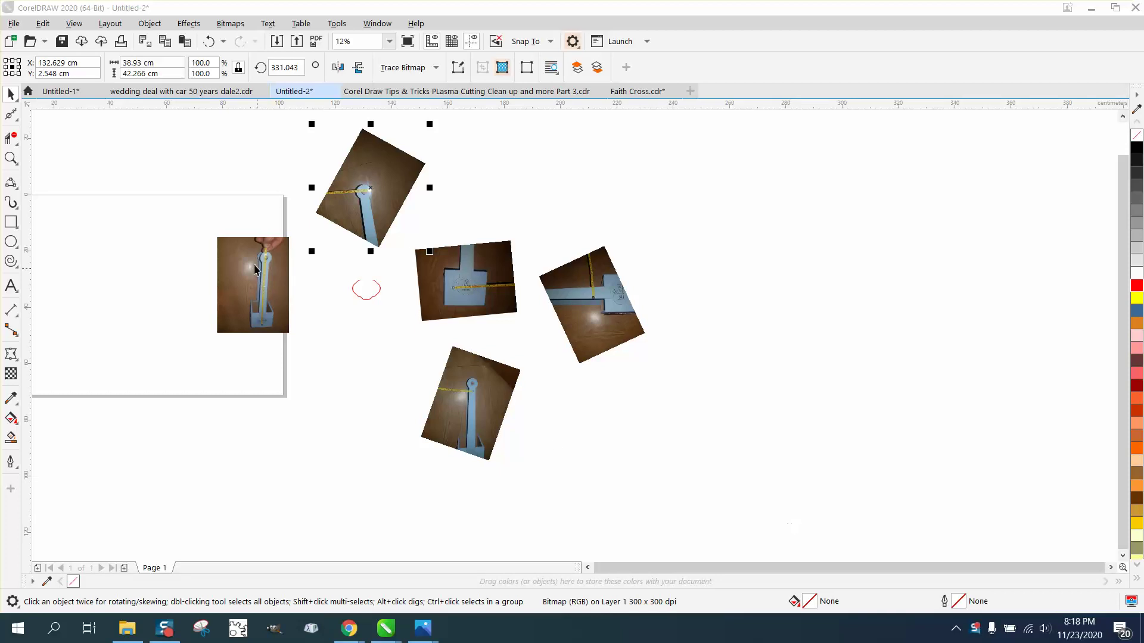
Zoom in on the upright handle photo and its logo, then back out to the whole photo
click(11, 158)
drag(244, 245, 349, 357)
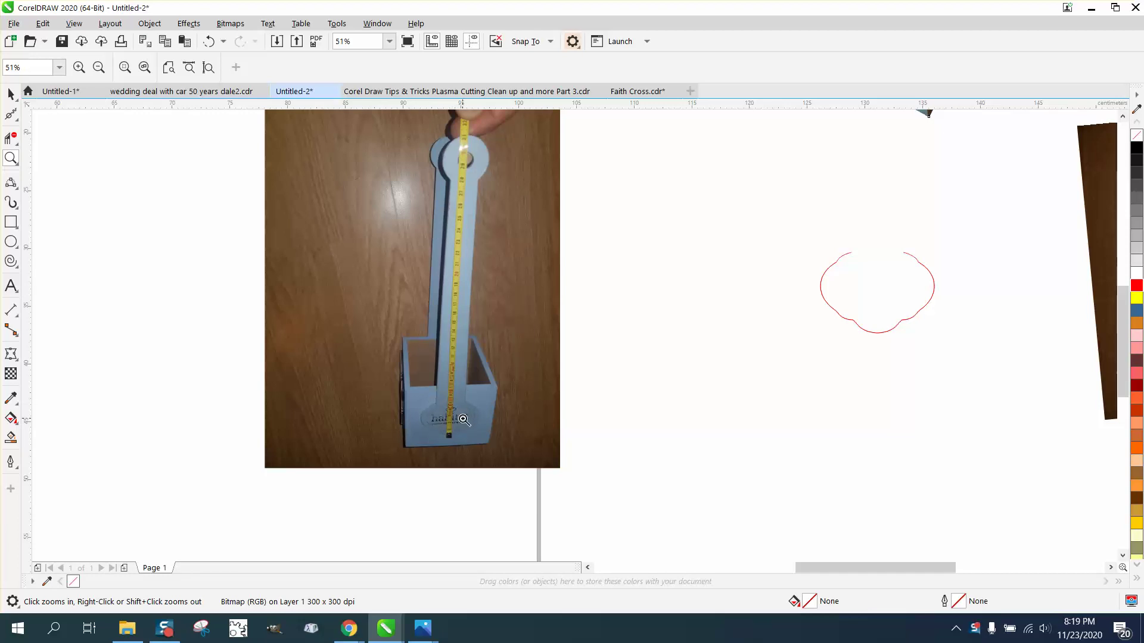
drag(426, 423, 480, 435)
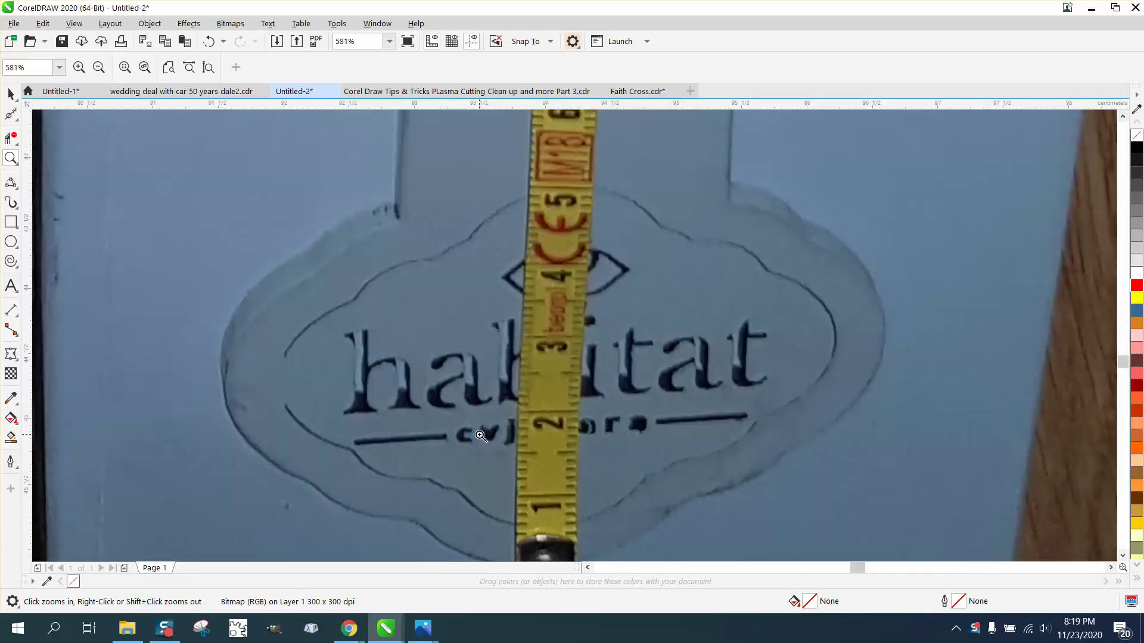
right_click(417, 394)
right_click(416, 392)
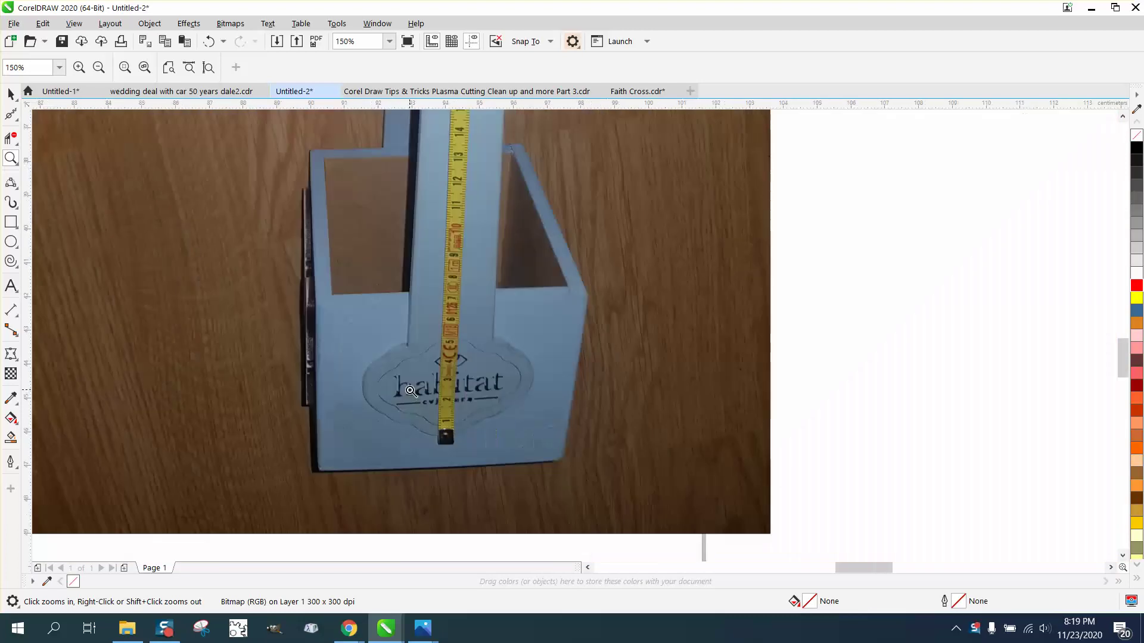
right_click(417, 389)
right_click(447, 334)
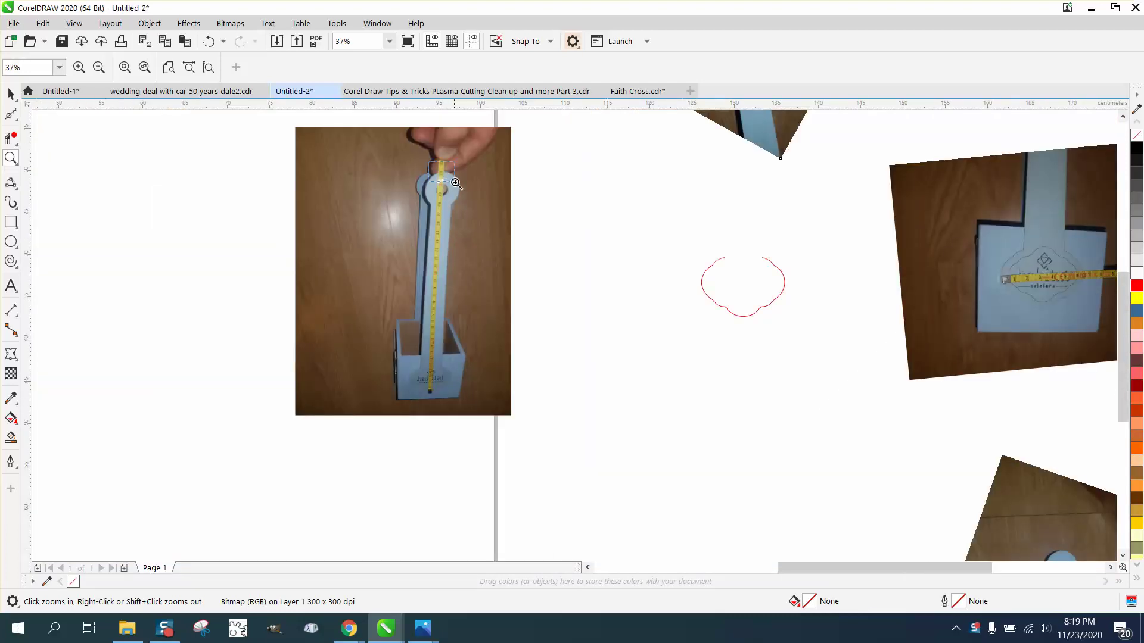
Inspect the handle's round top and the middle photo's logo, ending on the whole base photo
click(441, 171)
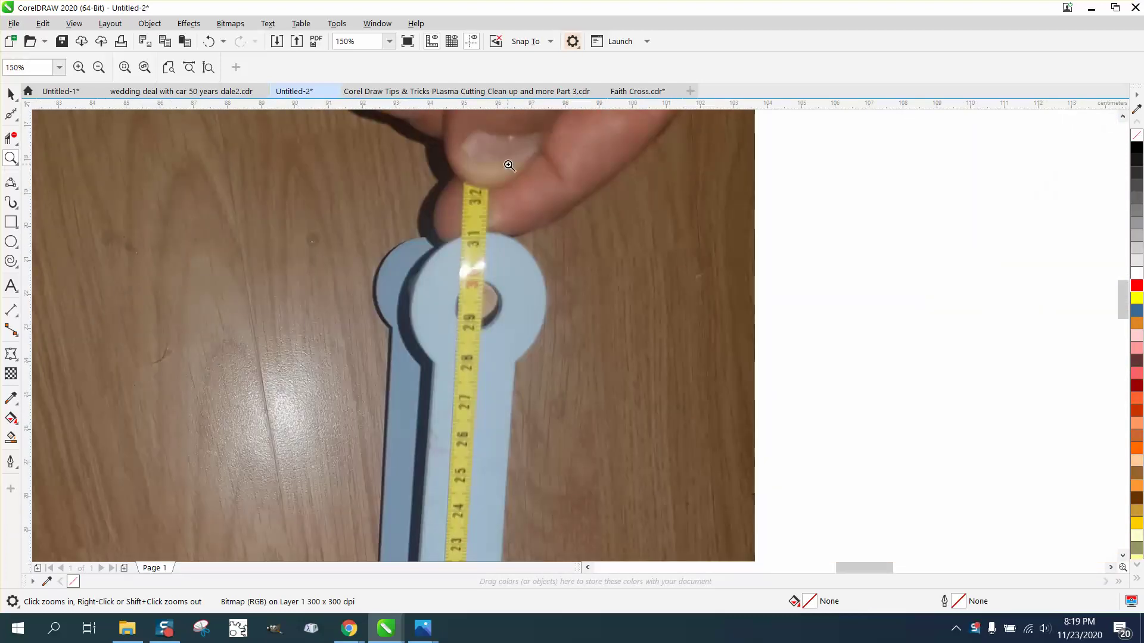
right_click(474, 240)
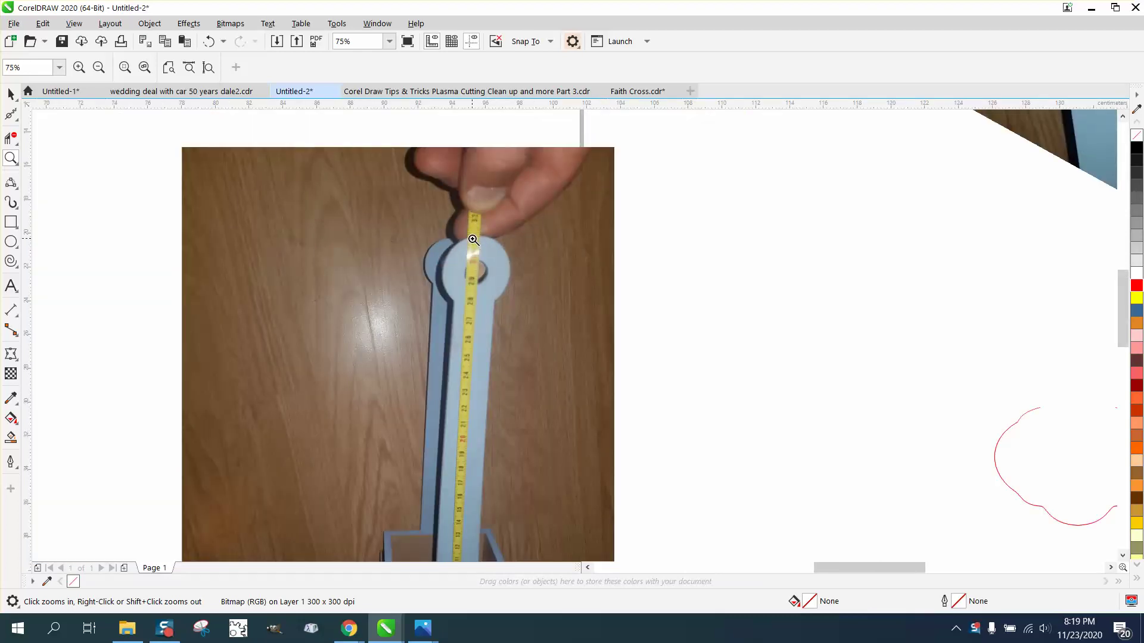
right_click(473, 239)
right_click(472, 230)
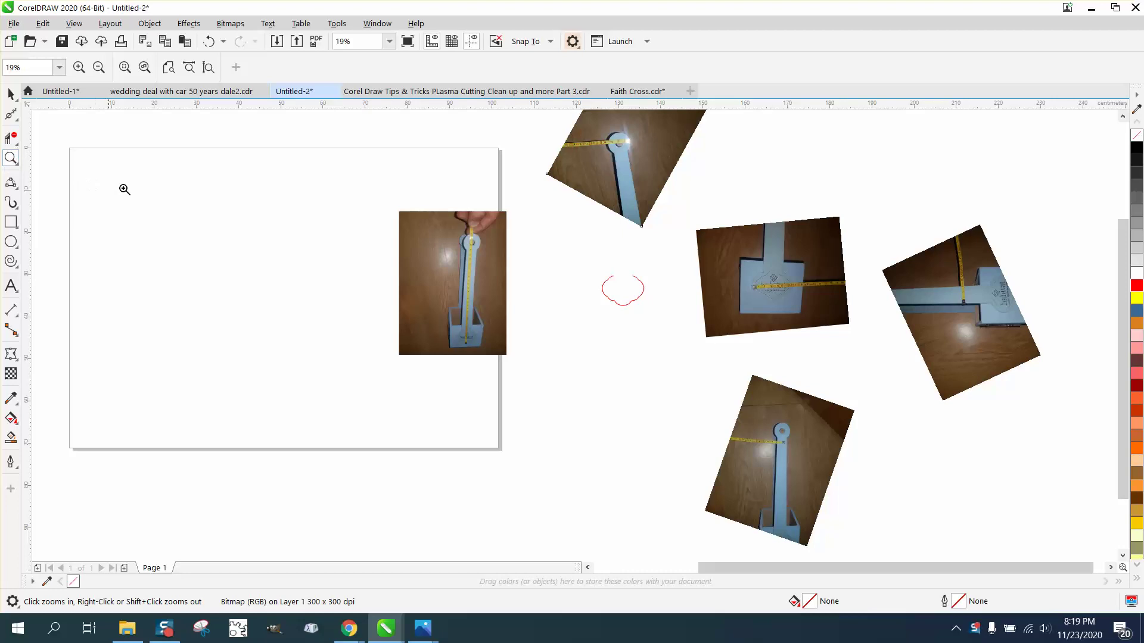
drag(762, 262, 811, 305)
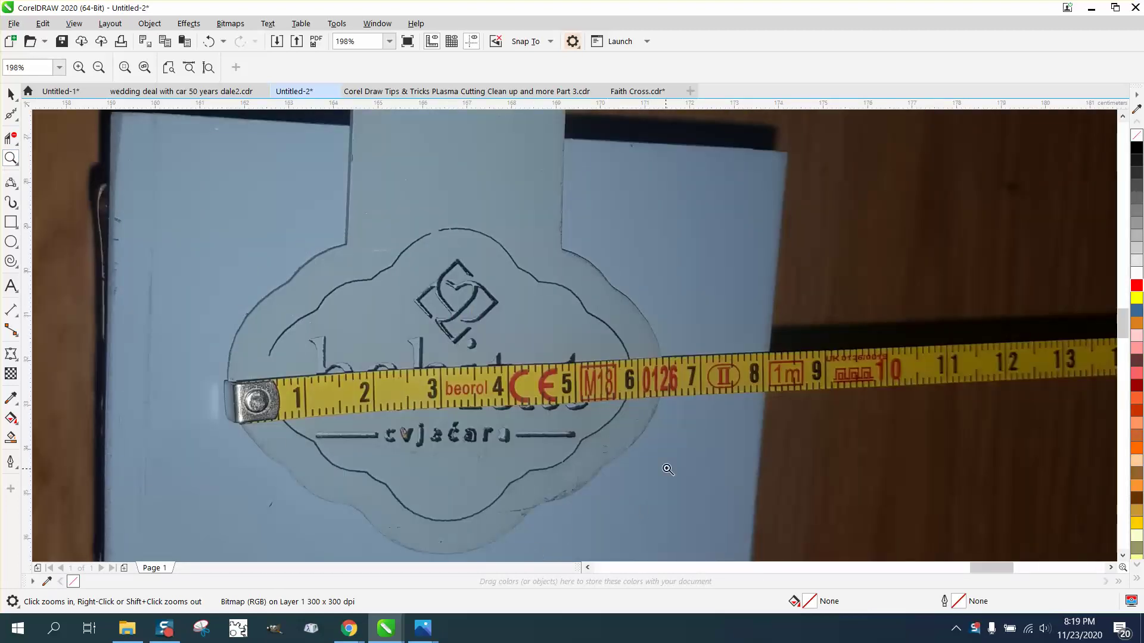
right_click(572, 333)
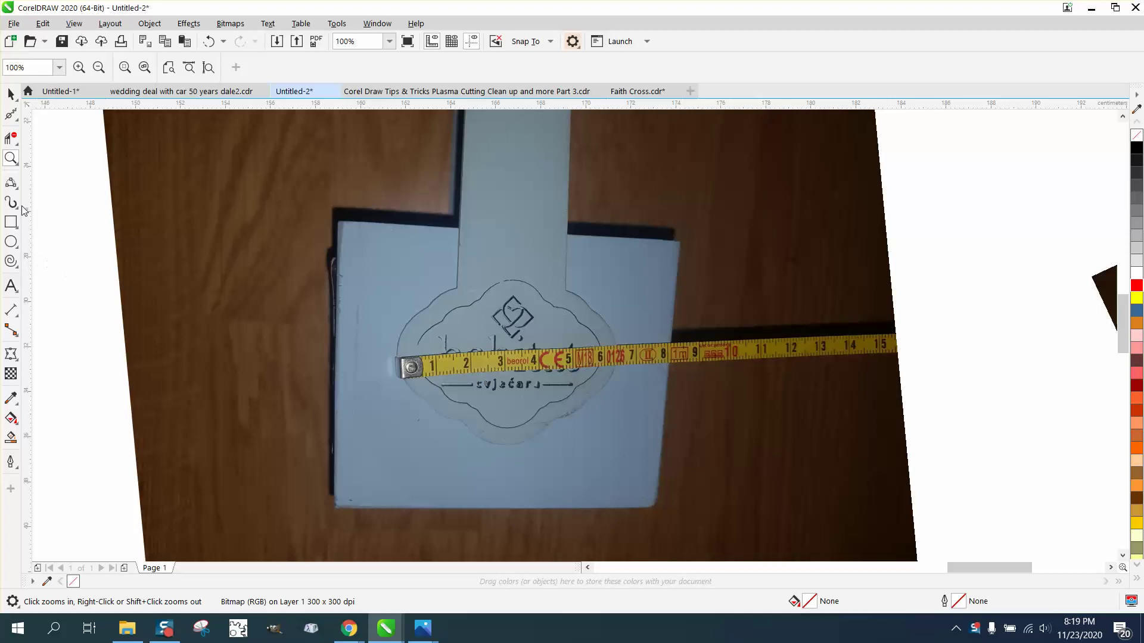
click(14, 186)
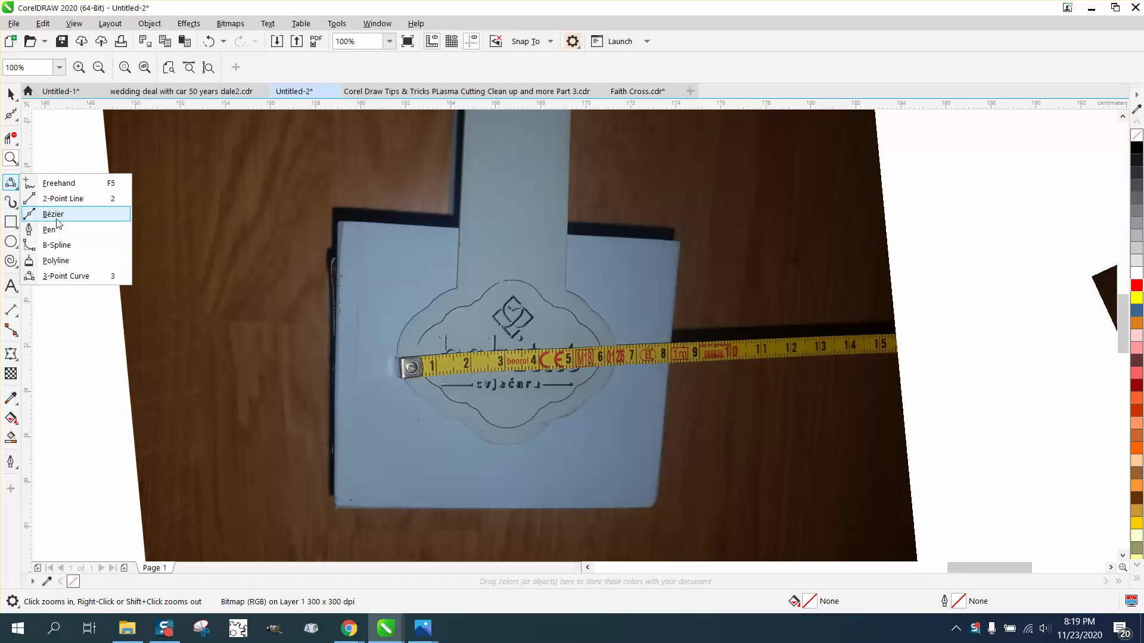
Draw three connected red 3-point curves up the scalloped base's left edge from the bottom
click(62, 276)
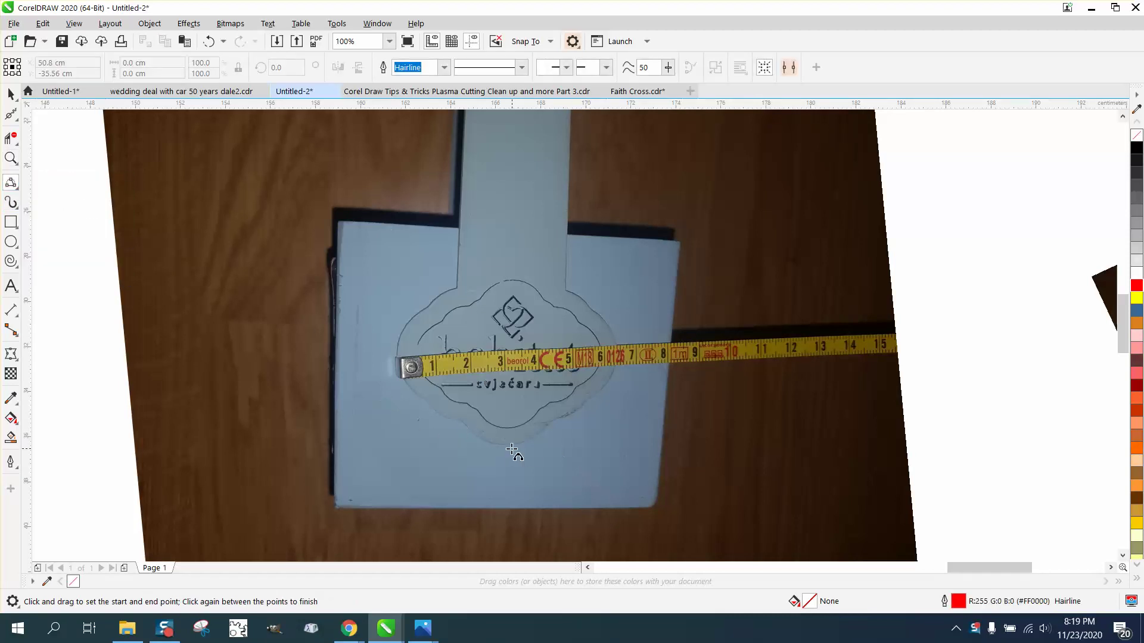
click(11, 157)
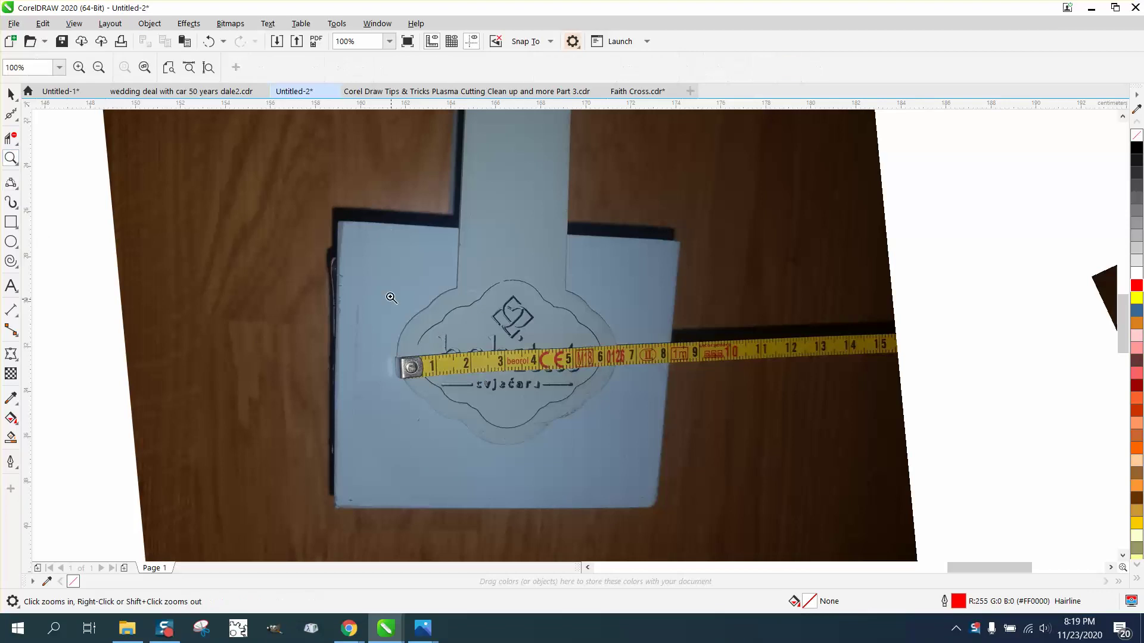
drag(386, 298, 685, 500)
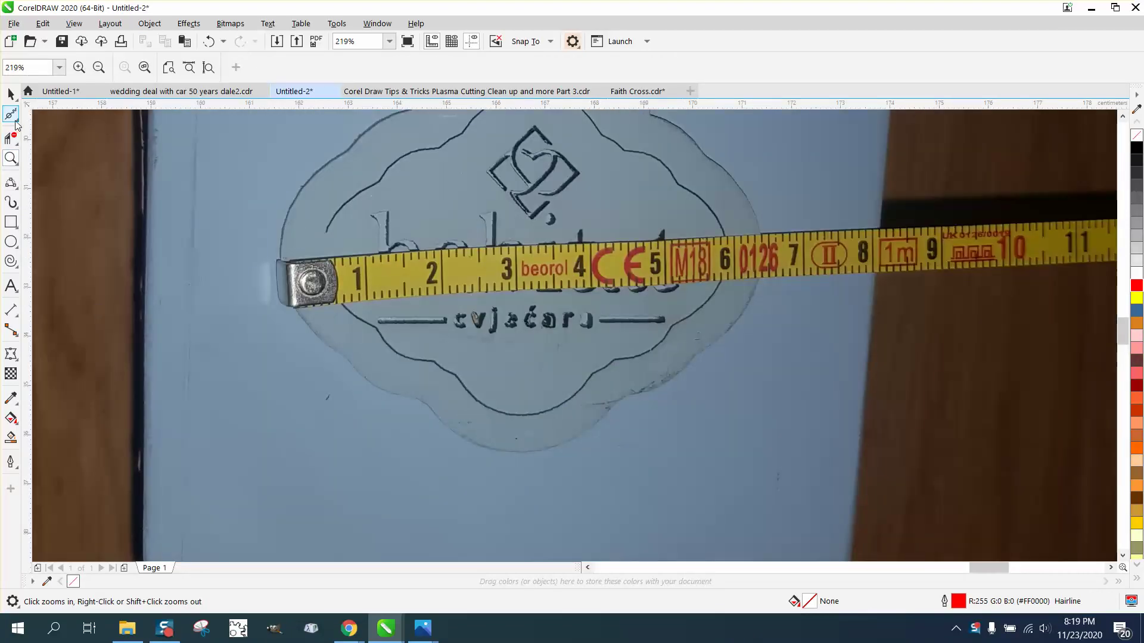
click(11, 183)
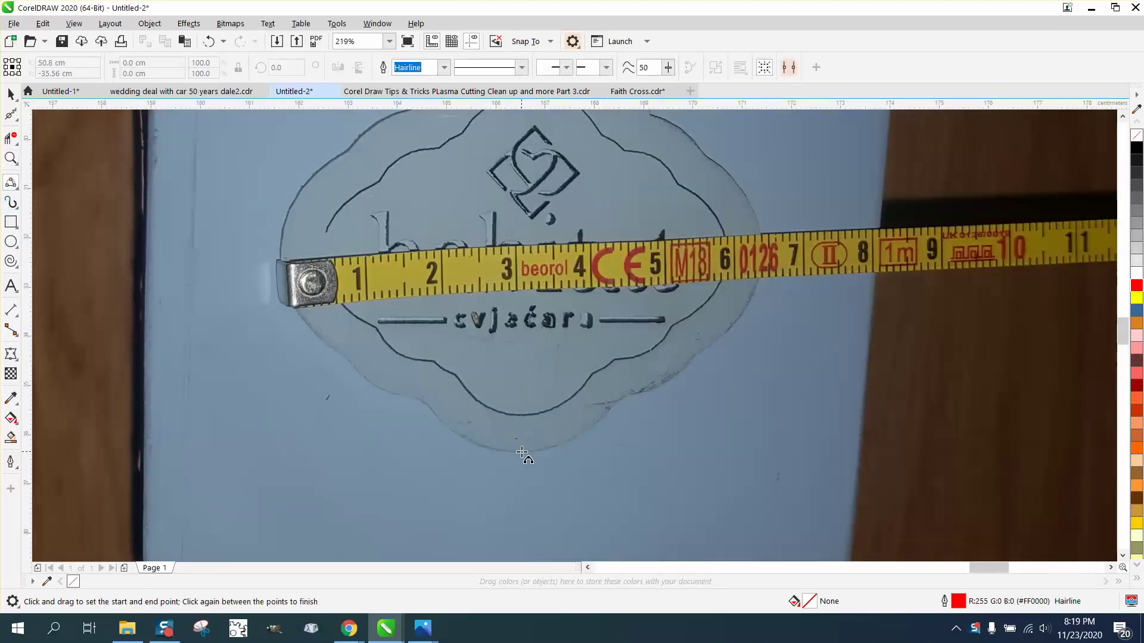
drag(522, 455, 419, 399)
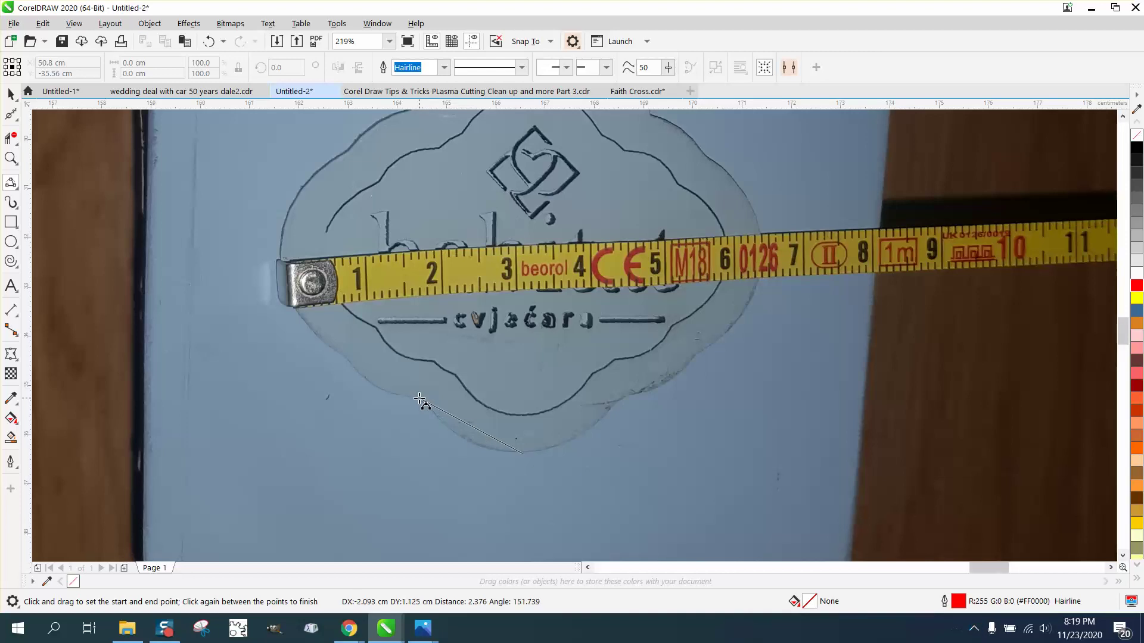
click(455, 437)
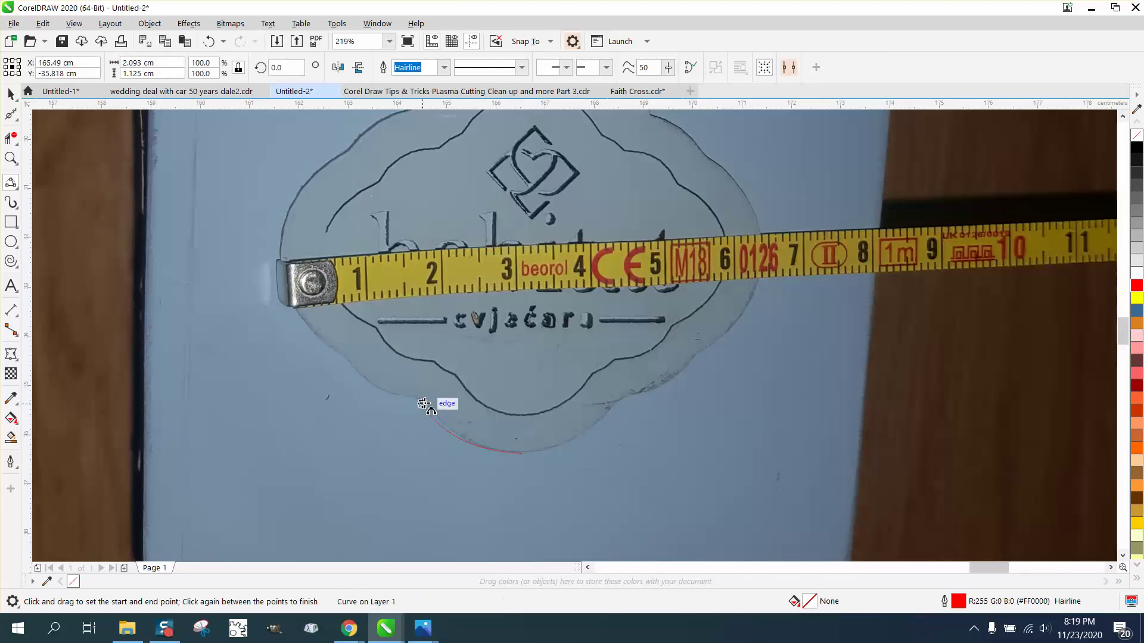
drag(400, 393, 351, 361)
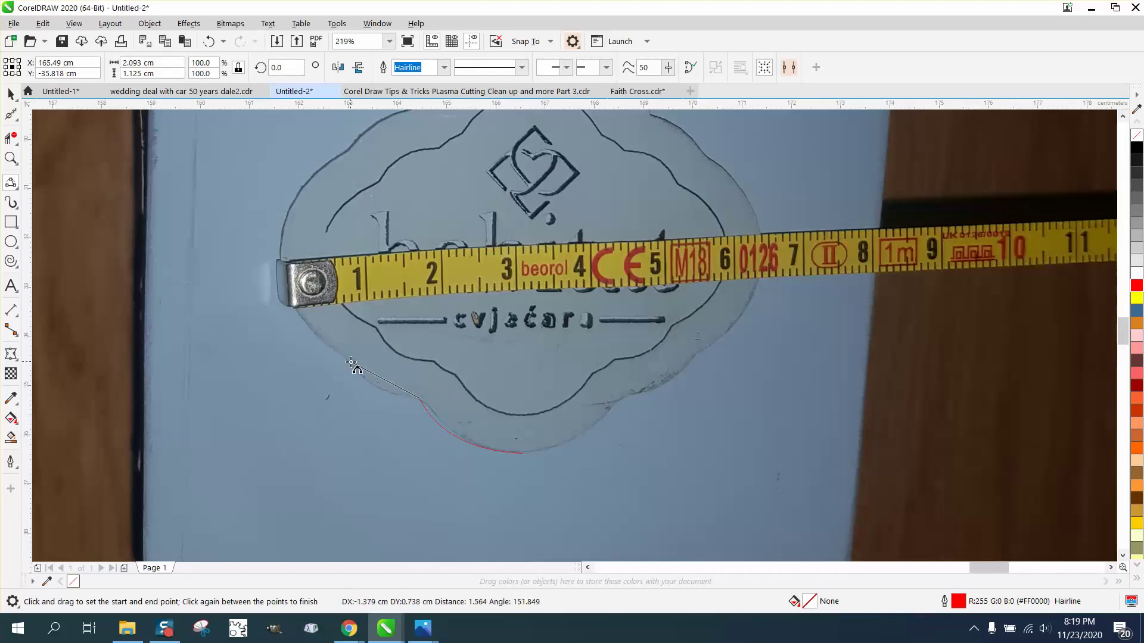
click(360, 379)
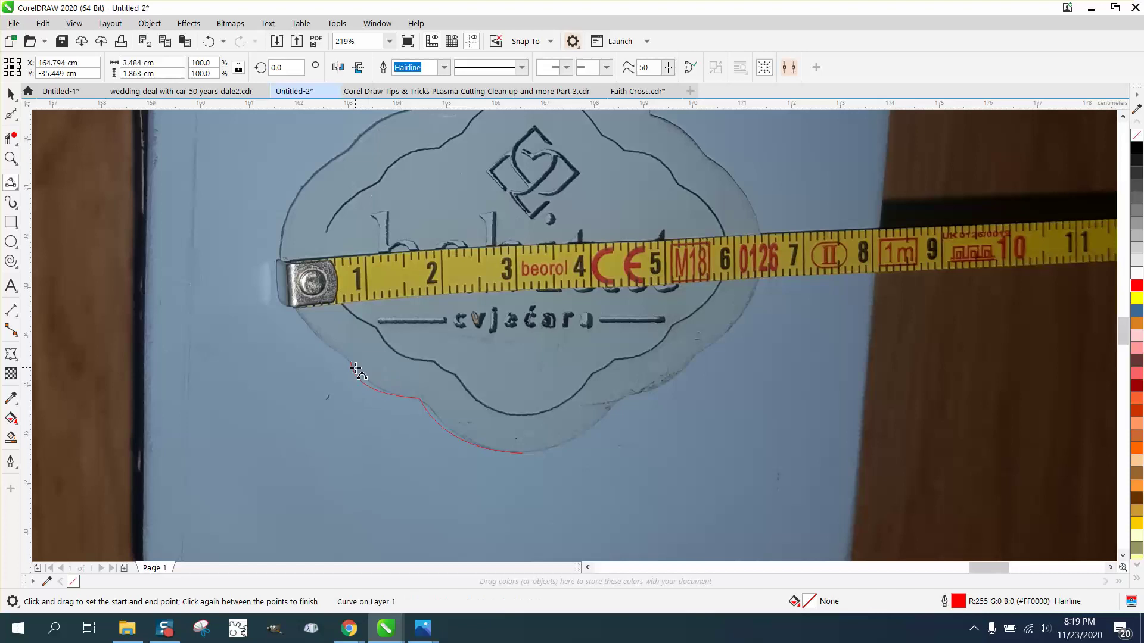
drag(351, 362, 348, 152)
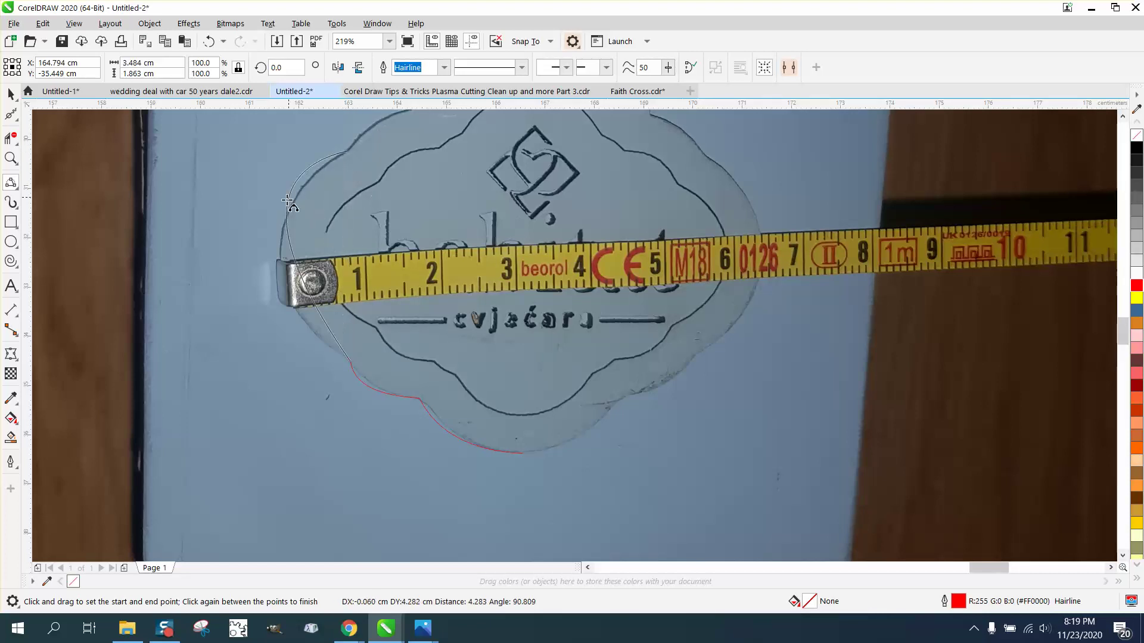
click(278, 265)
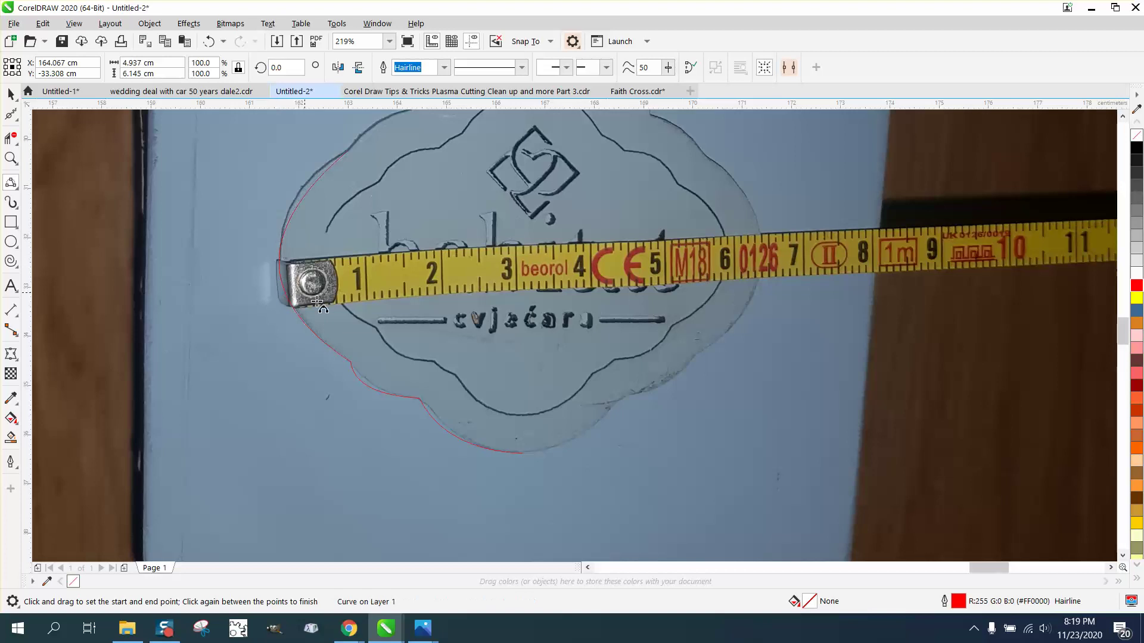
Extend the traced curve with a final 3-point segment up to the handle's neck
scroll(348, 324, down, 3)
click(10, 158)
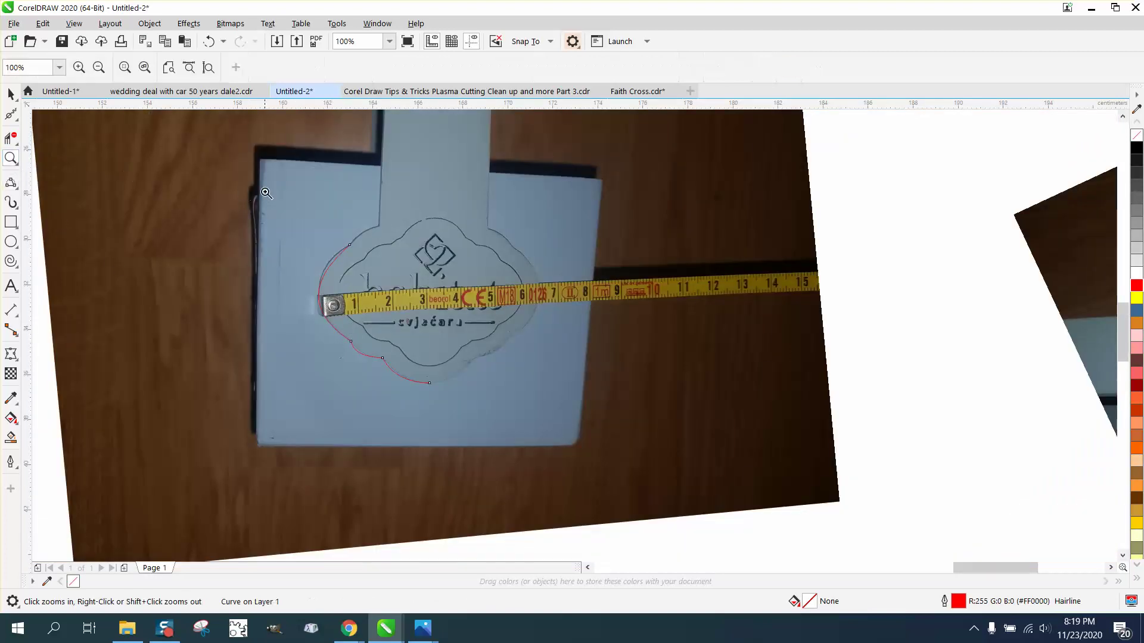
drag(268, 193, 539, 336)
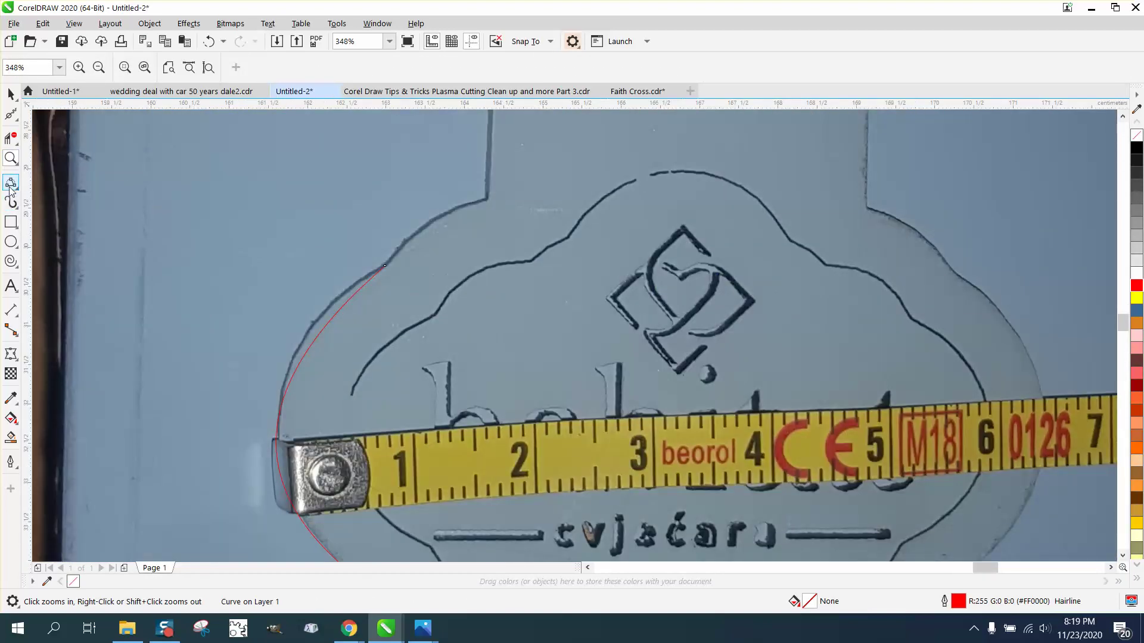
click(10, 181)
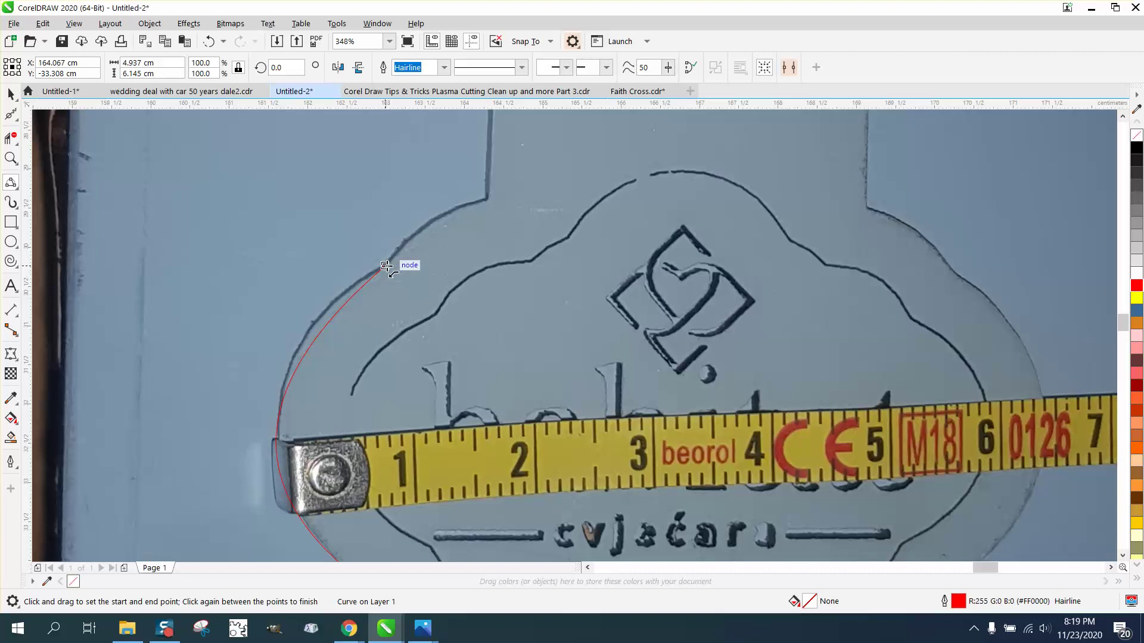
drag(386, 266, 489, 198)
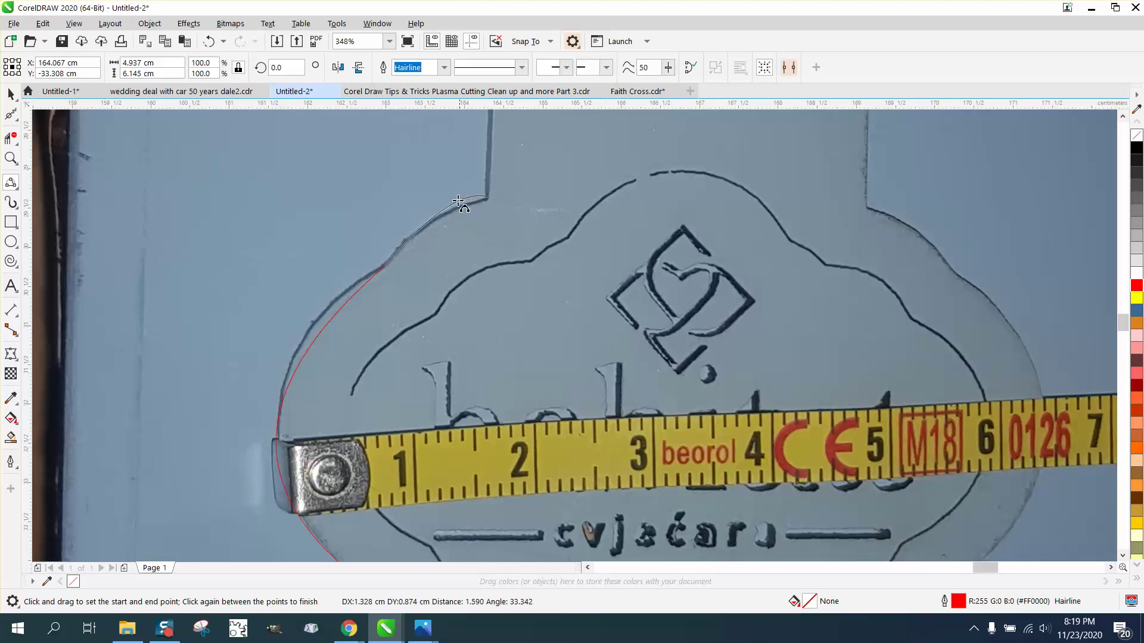
click(444, 215)
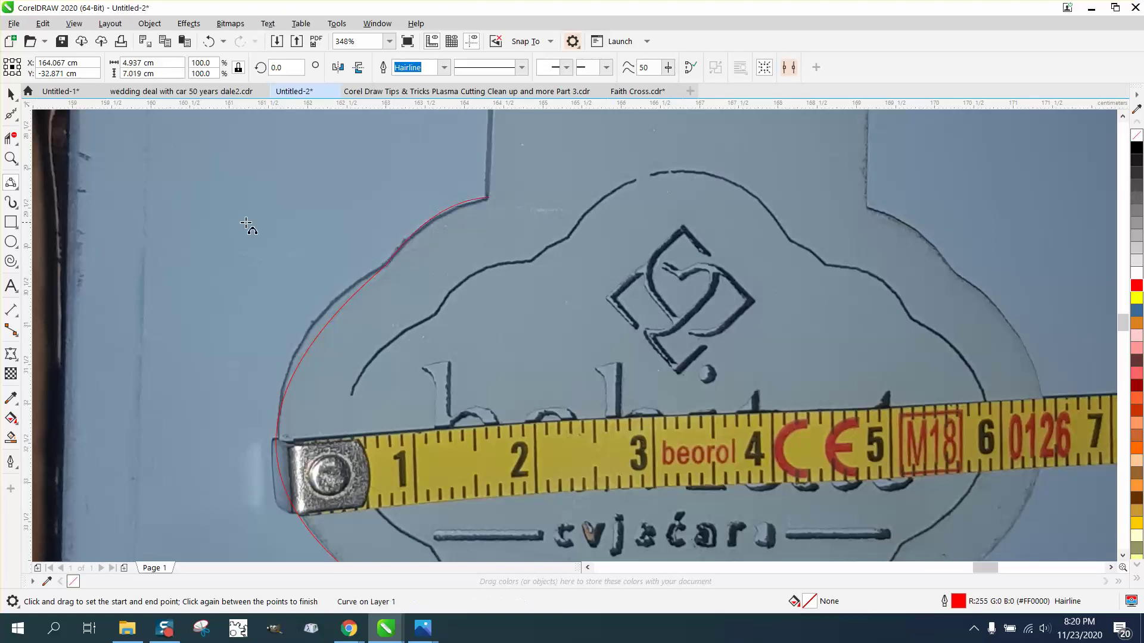
click(17, 119)
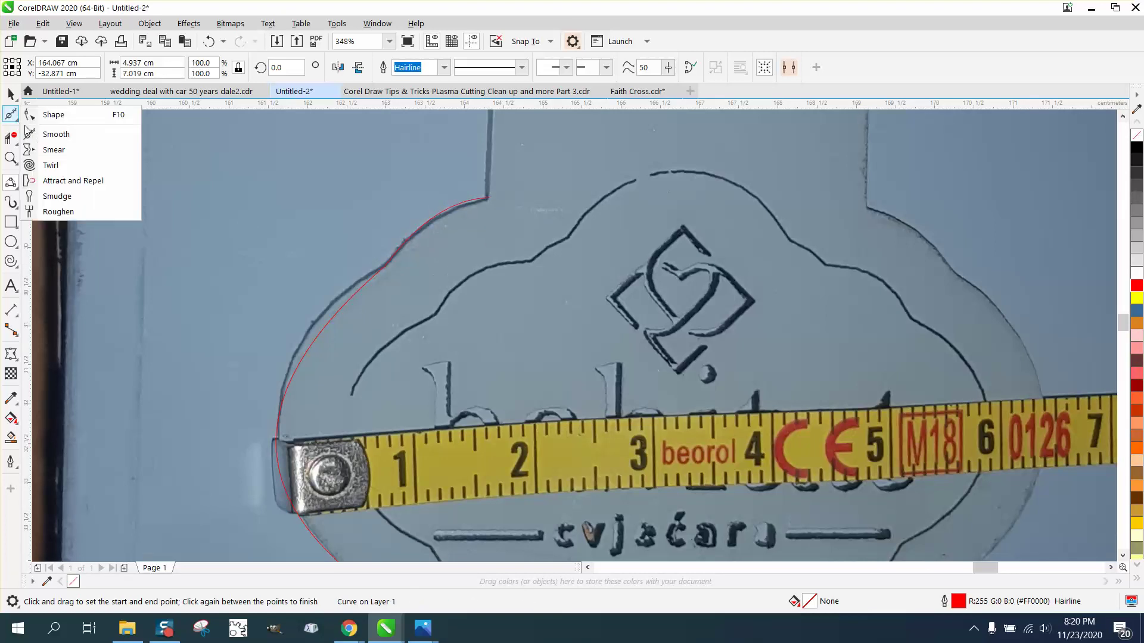
click(54, 114)
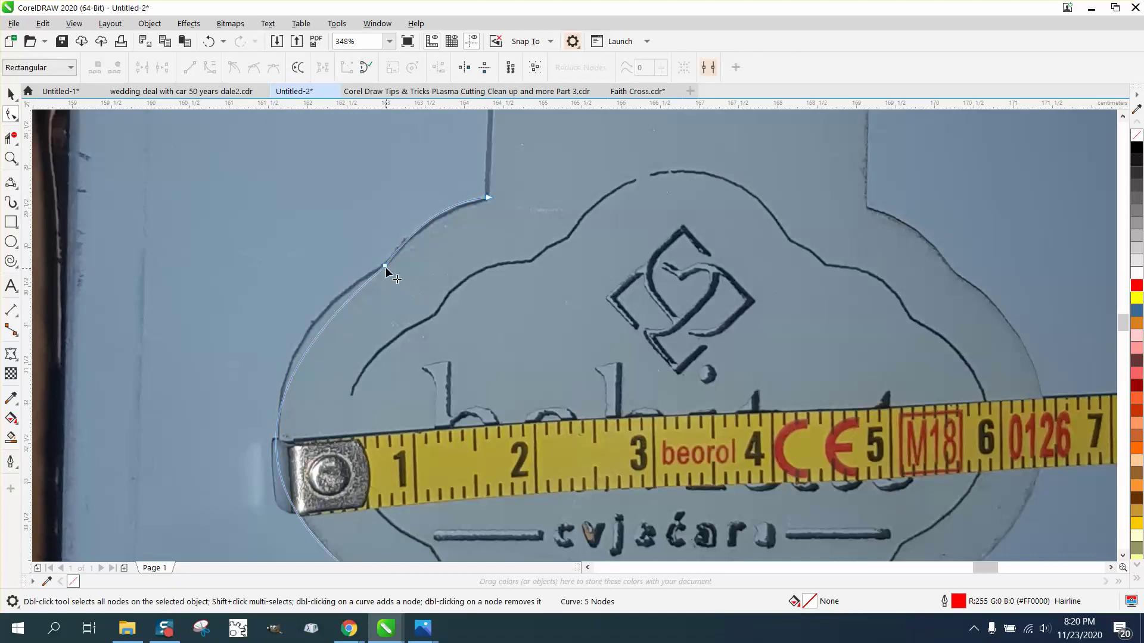
drag(238, 391, 236, 350)
scroll(225, 349, down, 4)
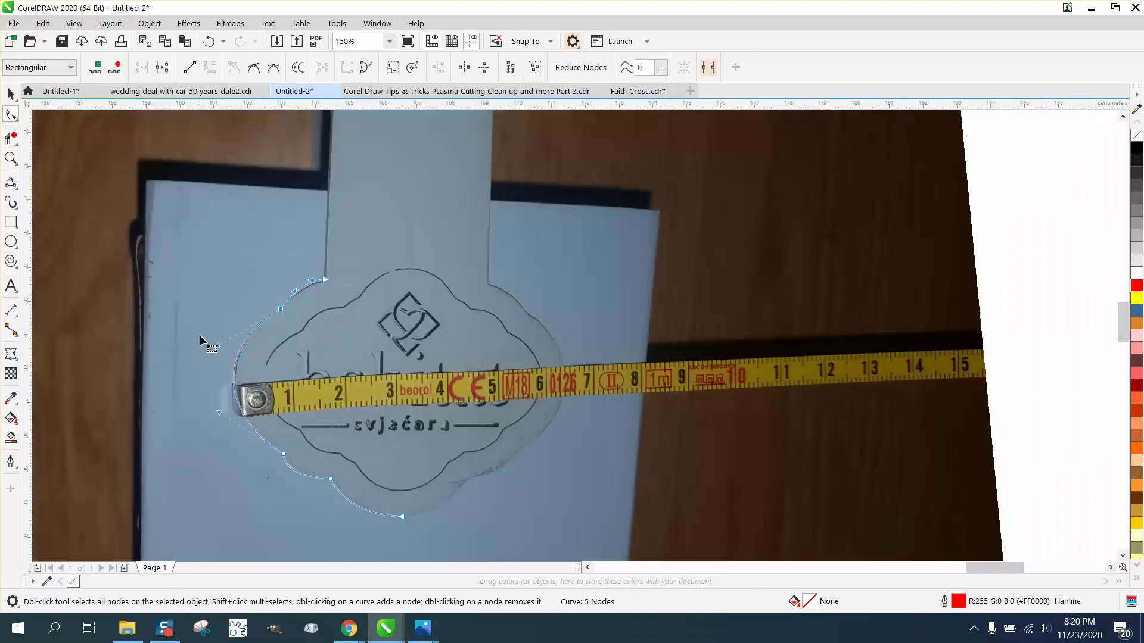
scroll(212, 338, down, 3)
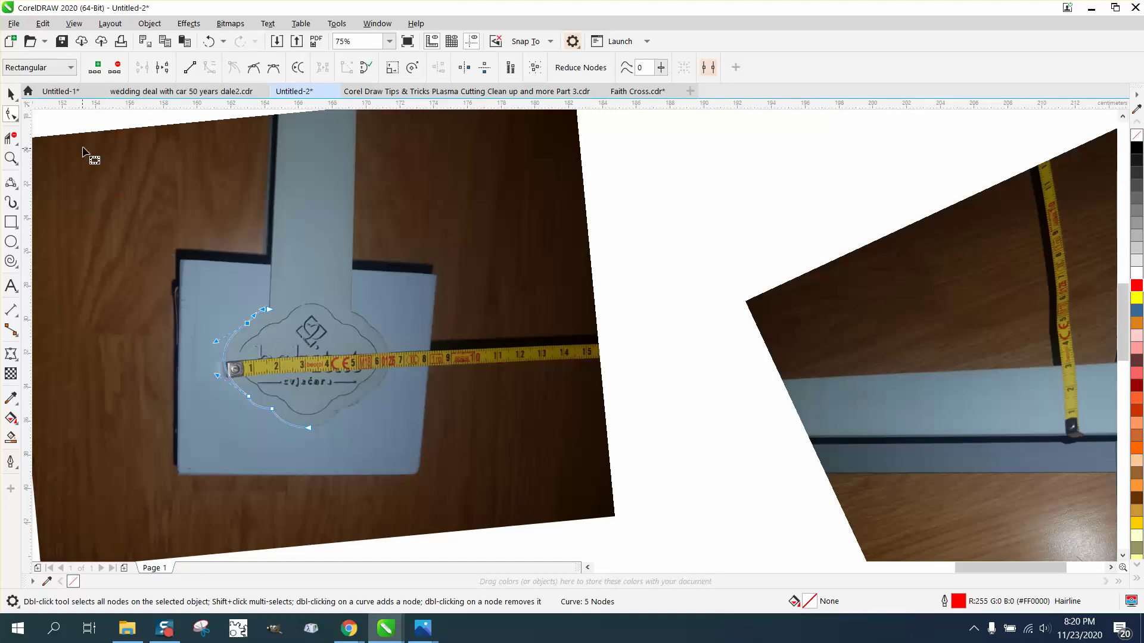
scroll(419, 303, down, 2)
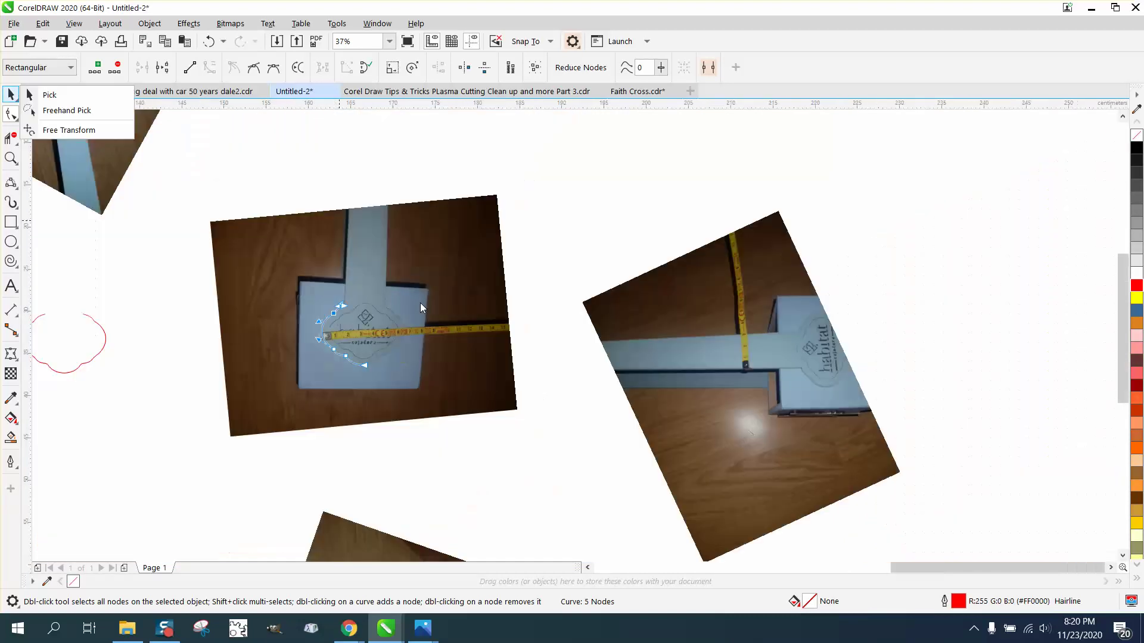
click(48, 94)
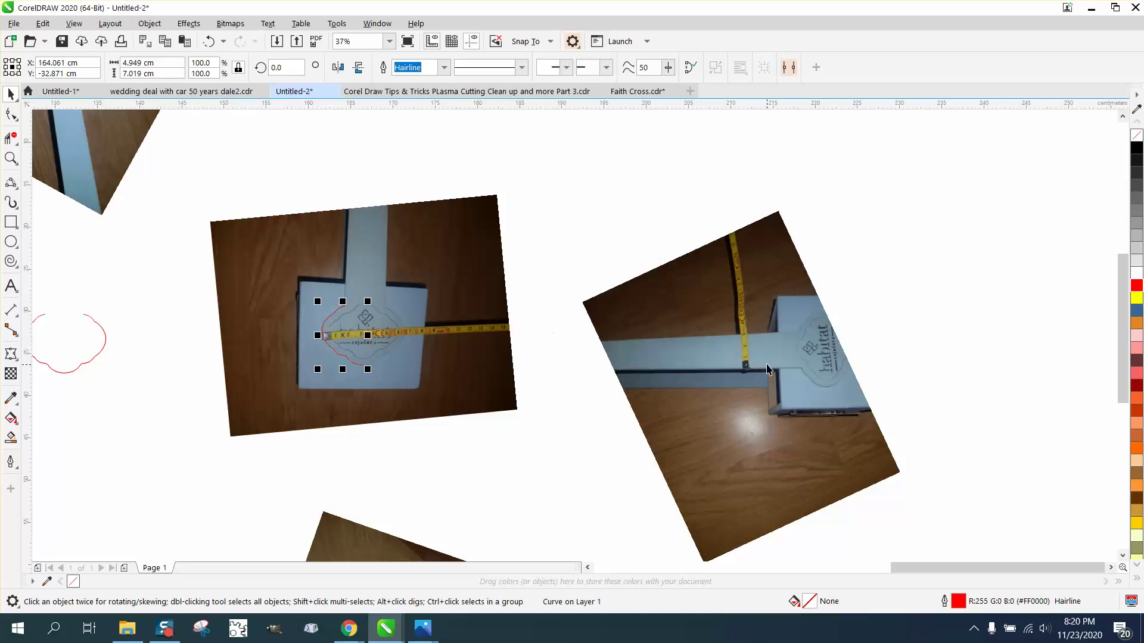
scroll(748, 376, down, 1)
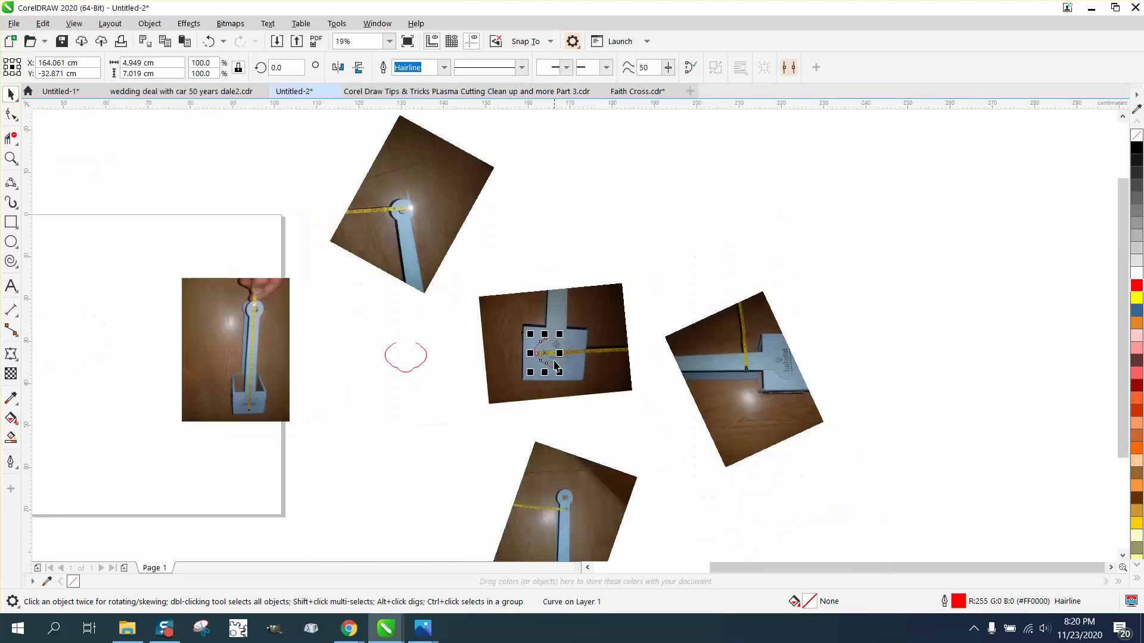
Select the two red outline halves, check them against the photographed logo, then reselect both
click(487, 398)
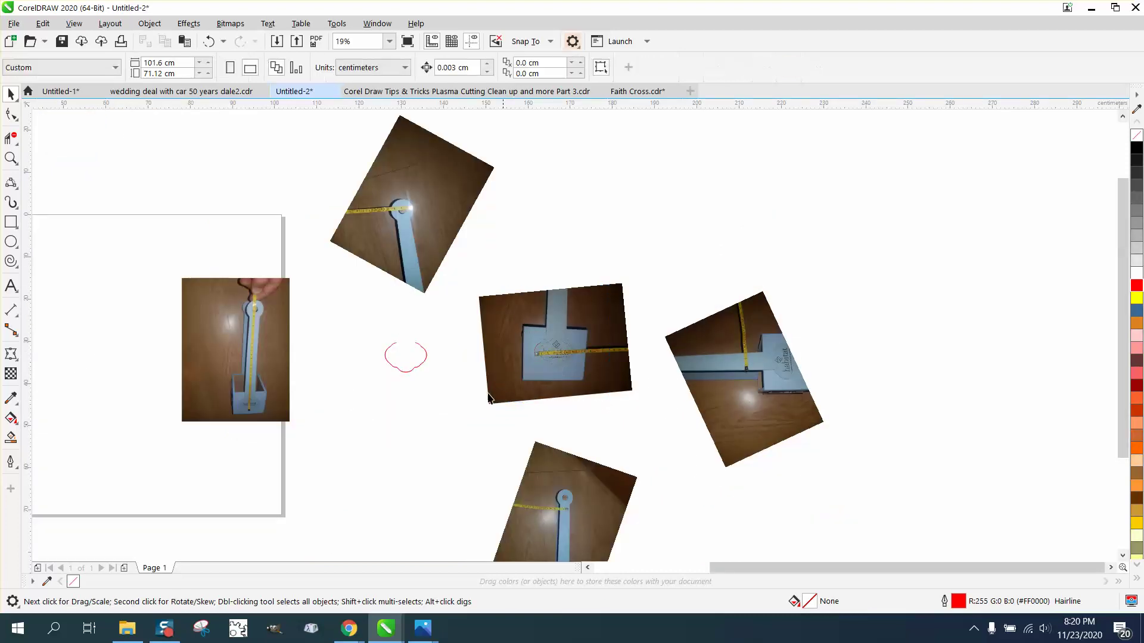
drag(444, 380, 444, 380)
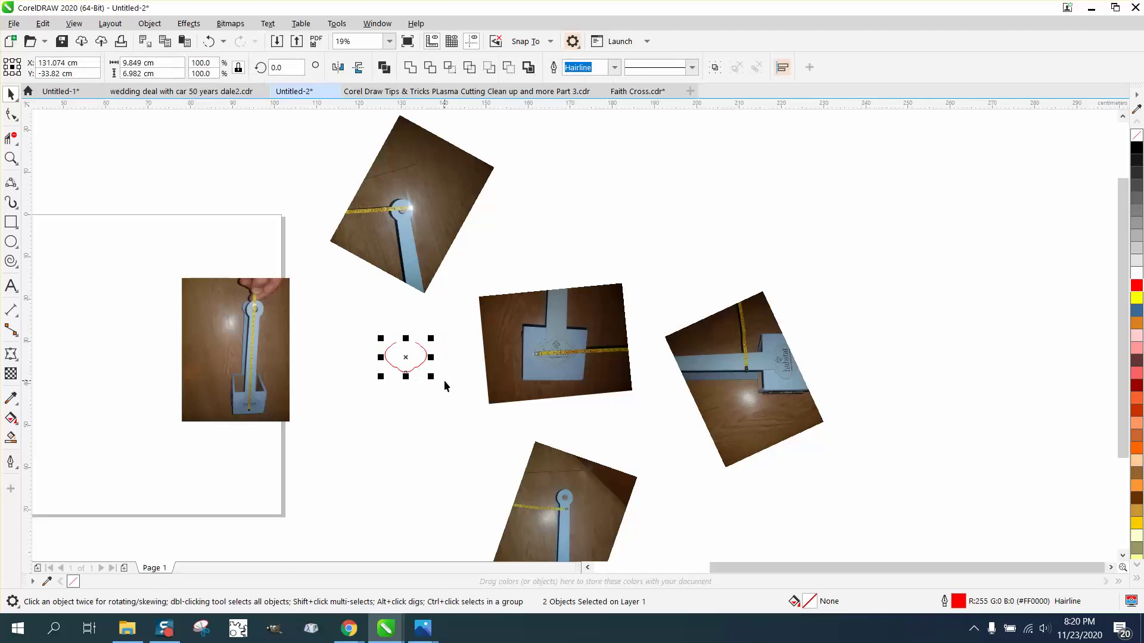
click(11, 158)
drag(548, 320, 599, 372)
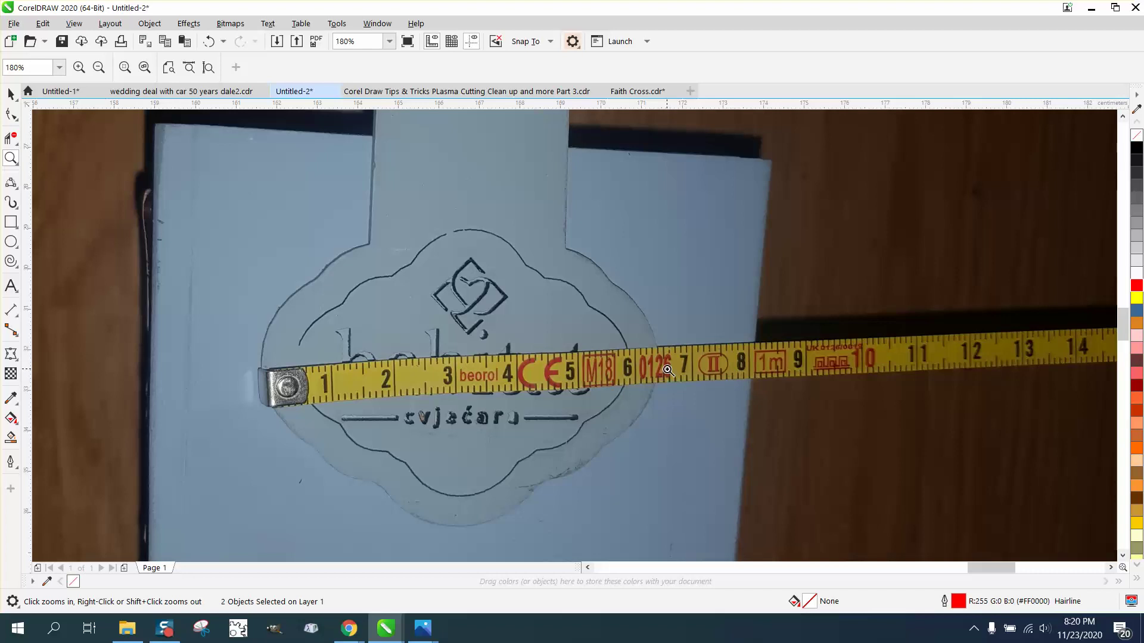
scroll(667, 370, down, 4)
click(10, 93)
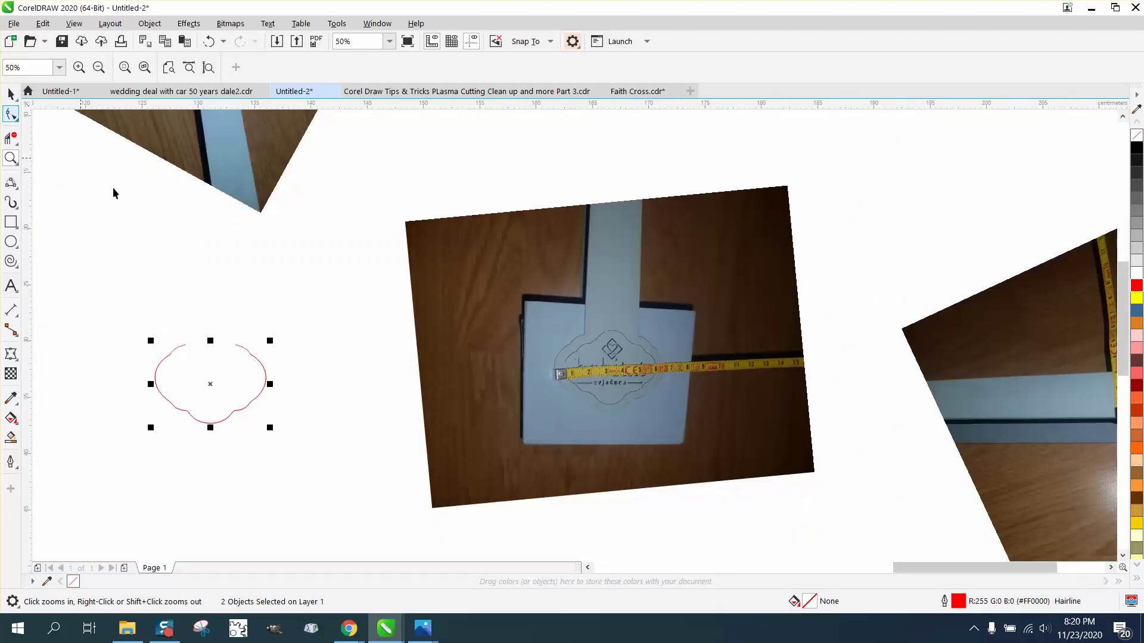
drag(334, 451, 336, 454)
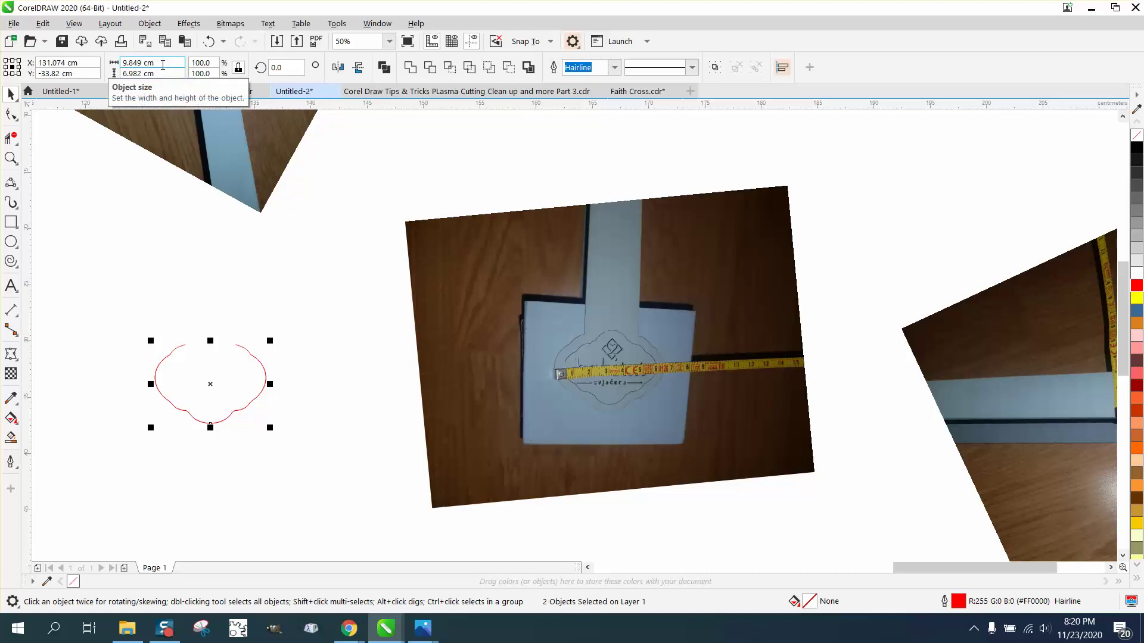
drag(107, 288, 331, 469)
Combine the two halves into one curve, scale it to 6.5 cm wide, and centre it with P
click(149, 23)
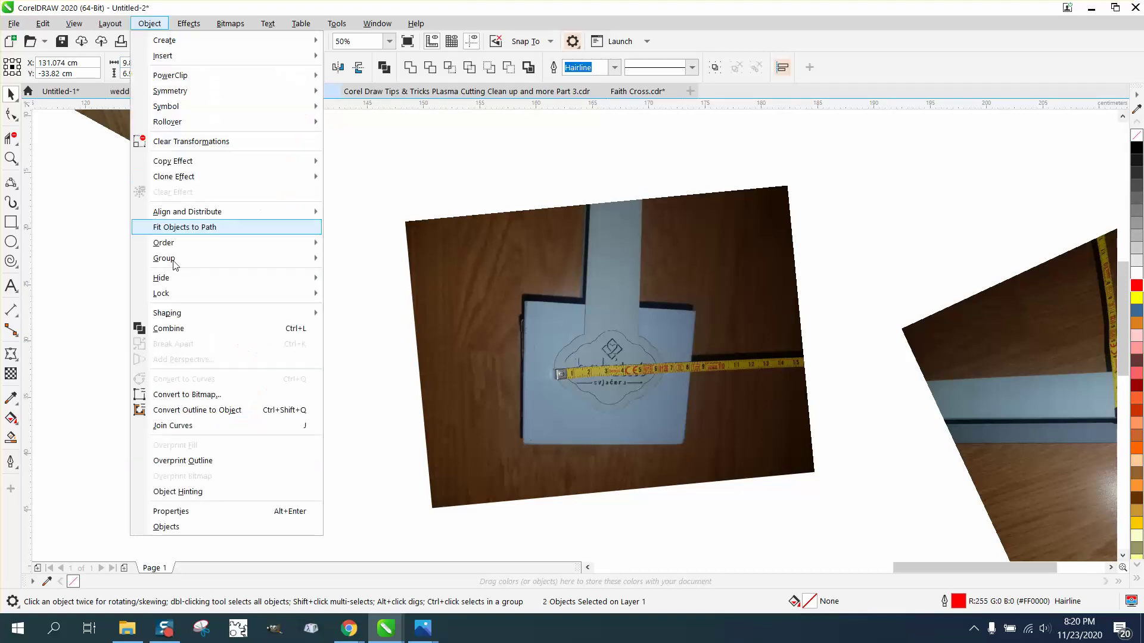
click(172, 329)
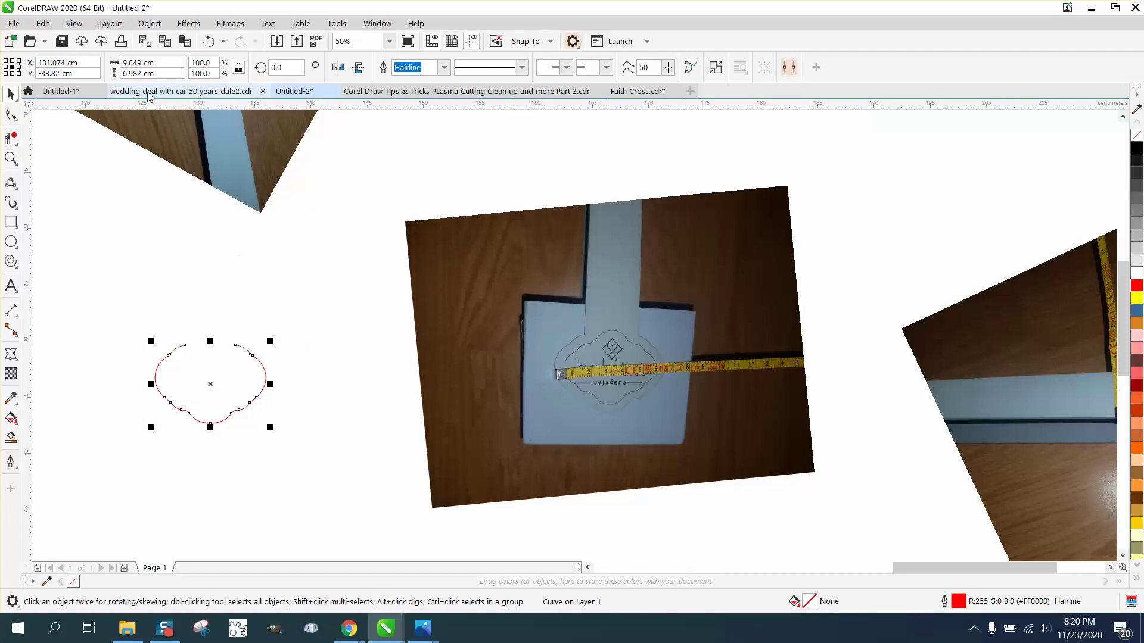
drag(155, 63, 130, 63)
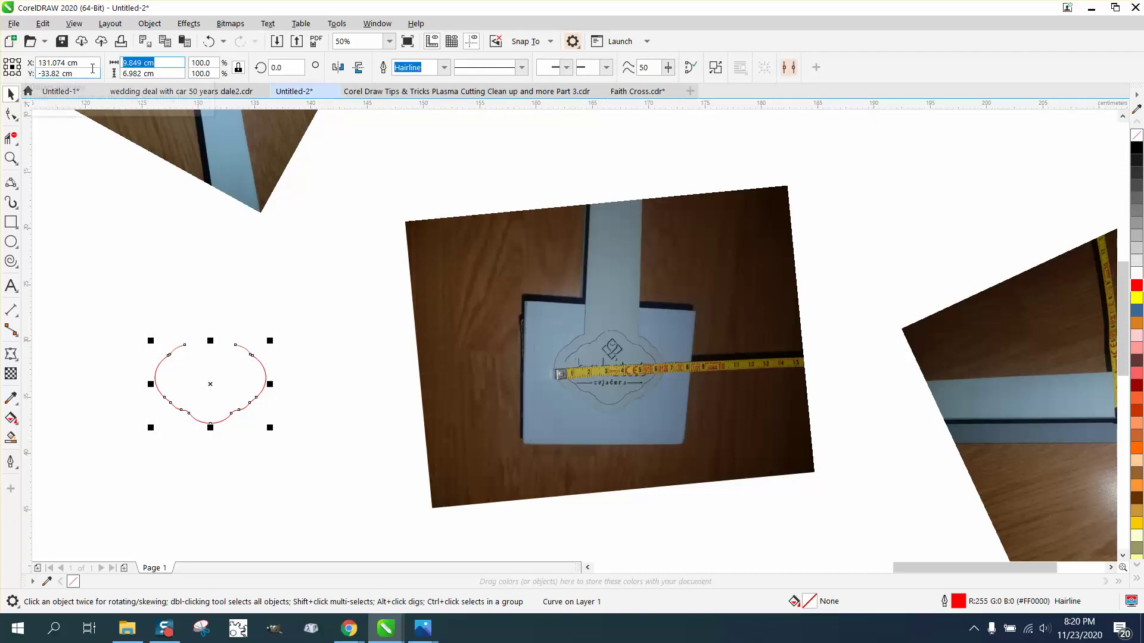
text(6.)
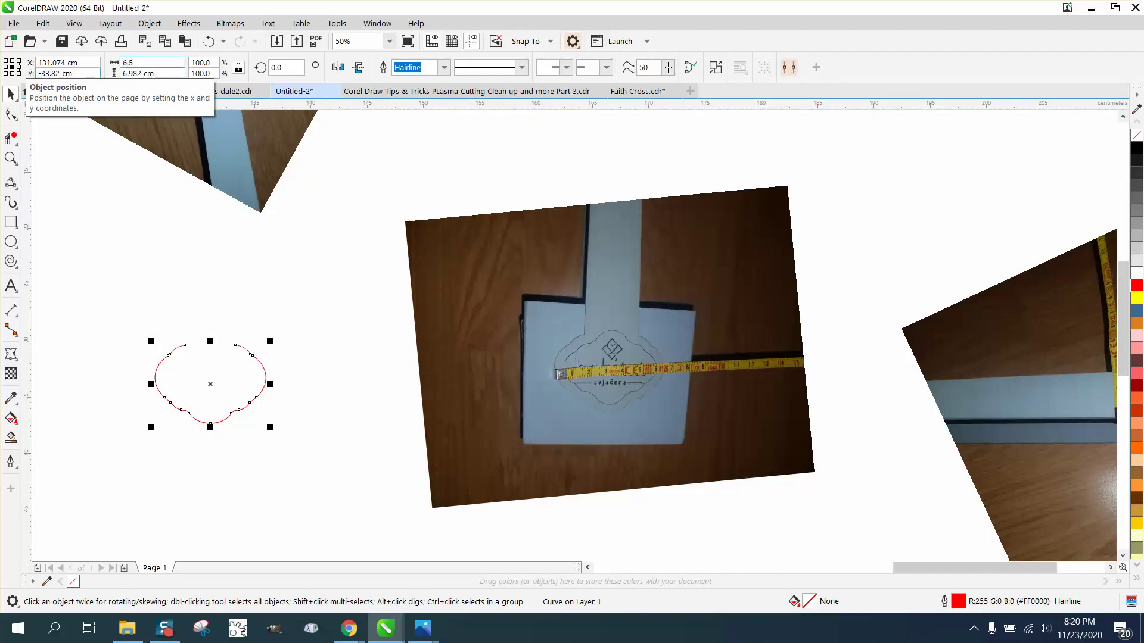
text(5)
key(Return)
scroll(306, 347, down, 1)
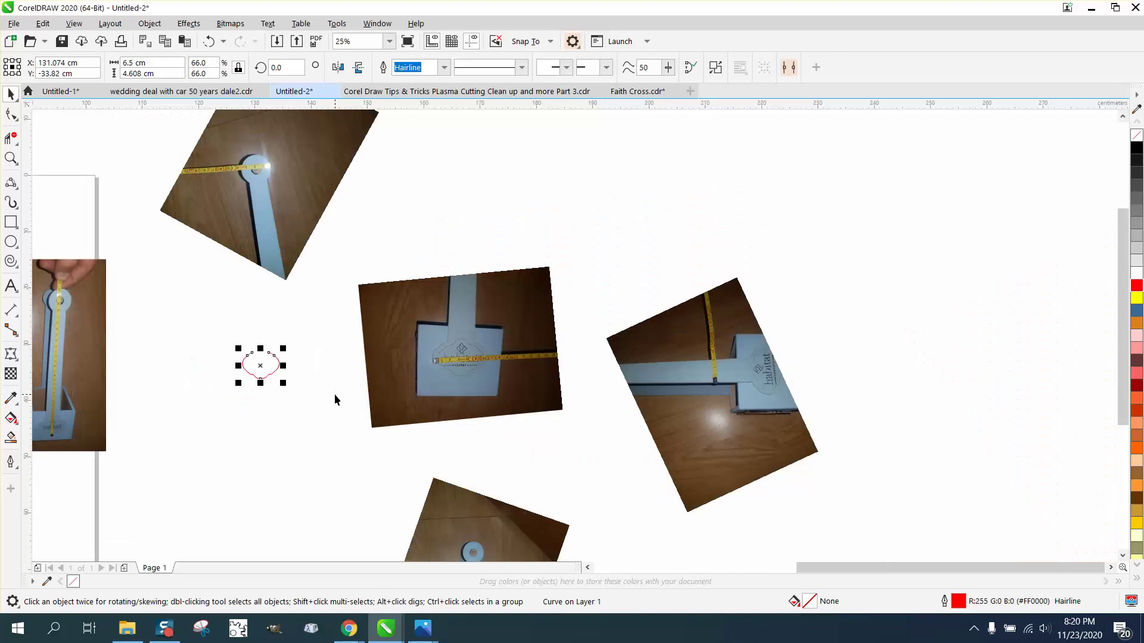
scroll(331, 399, down, 1)
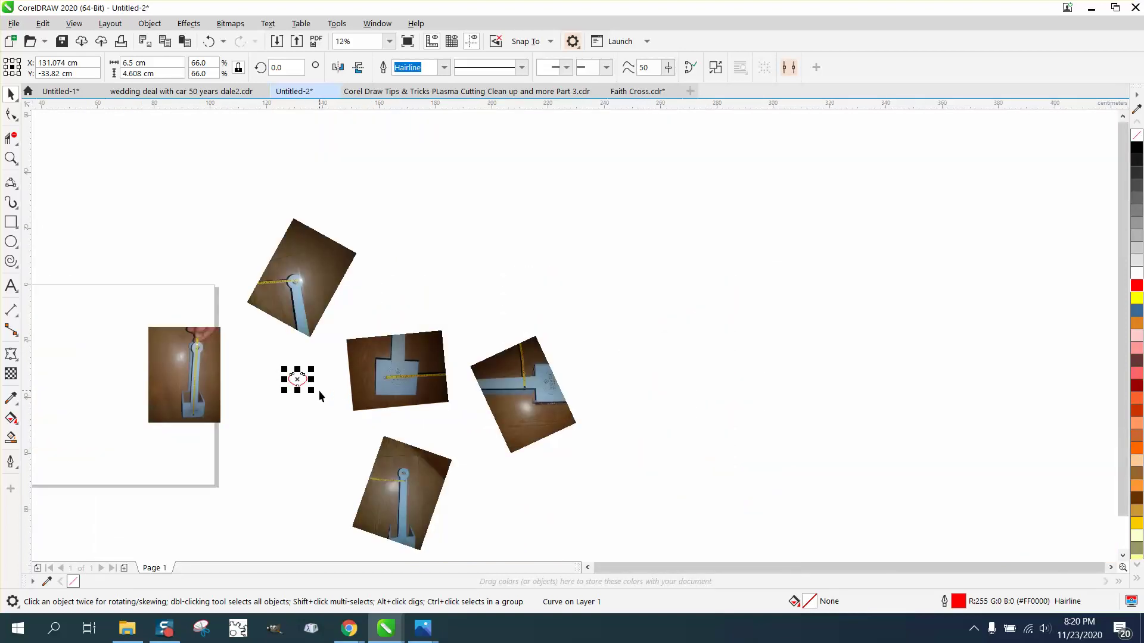
key(p)
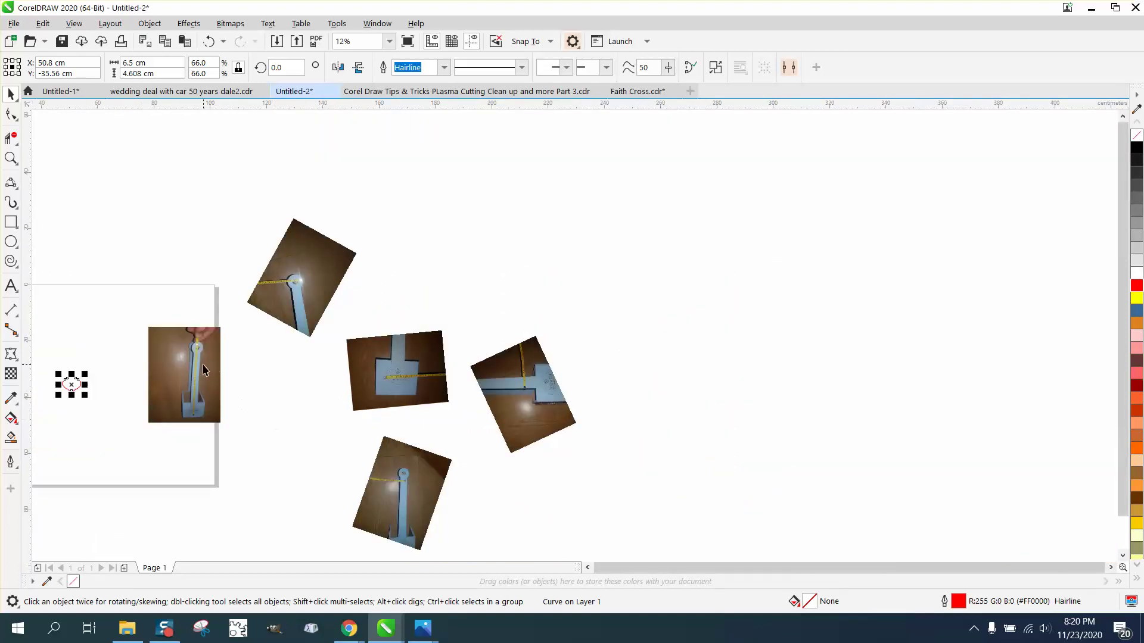
Zoom in on the upright handle photo and the scaled outline beside it
click(11, 158)
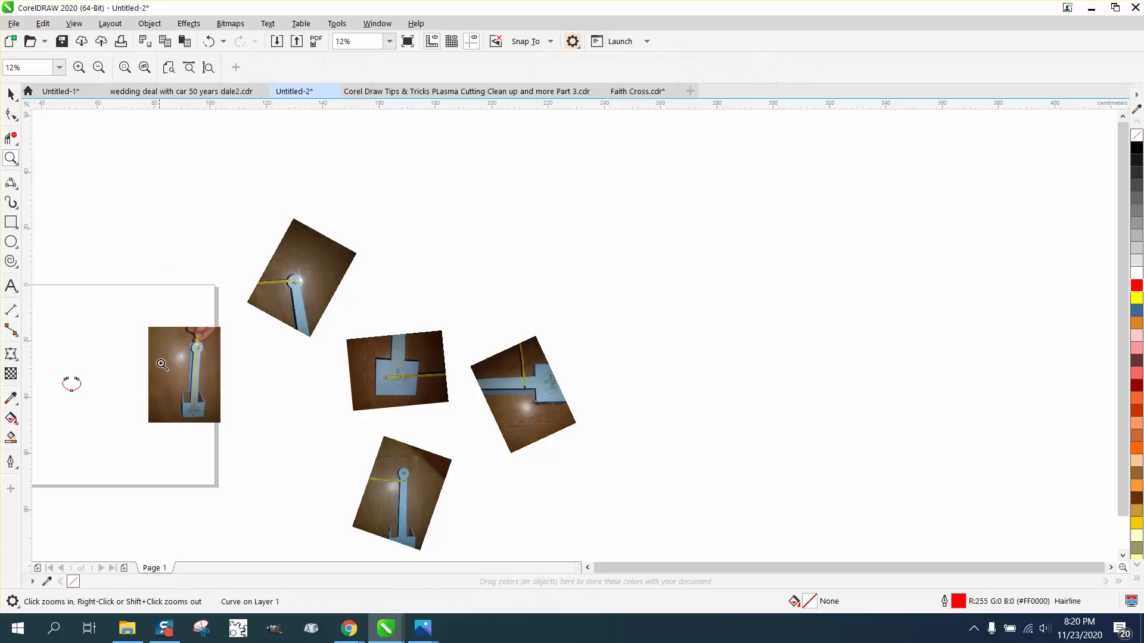
drag(160, 358, 221, 421)
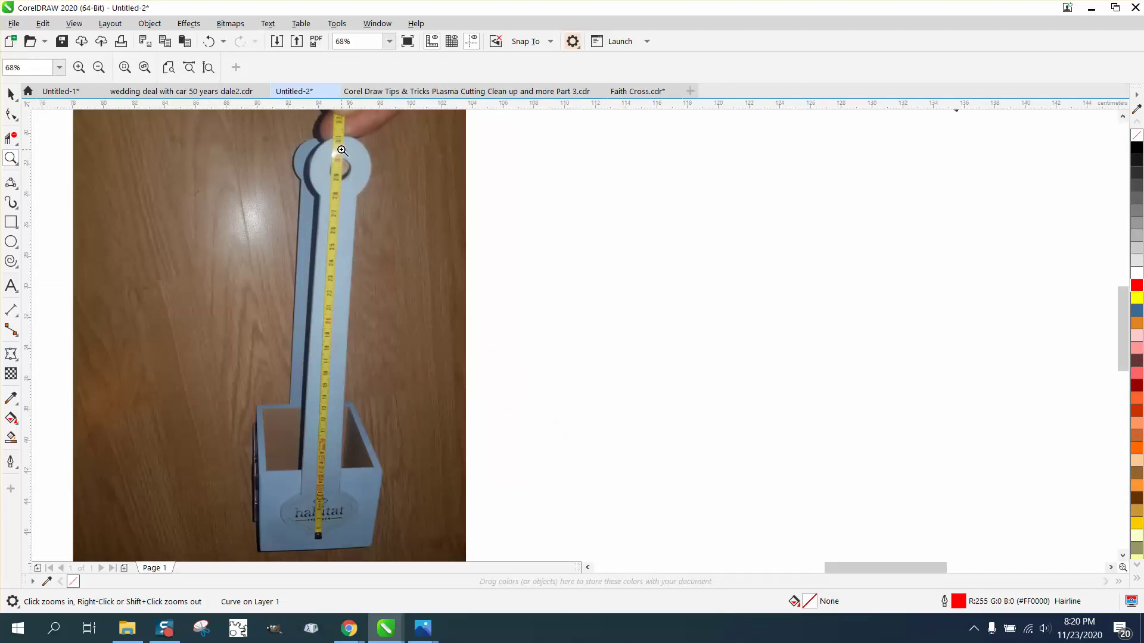
scroll(342, 150, down, 4)
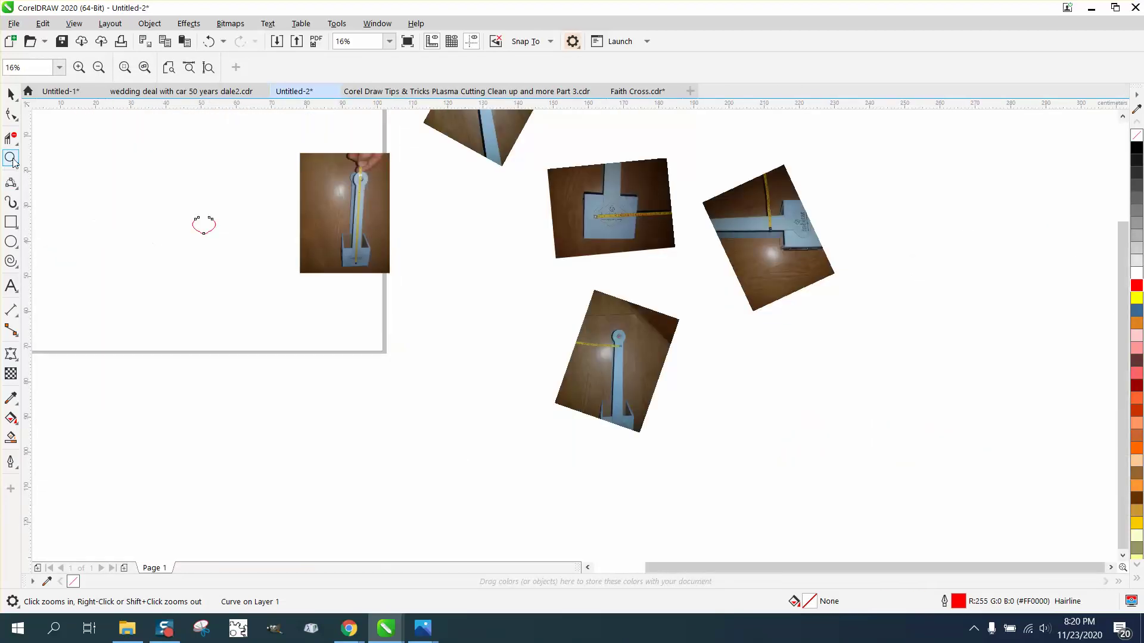
drag(112, 136, 332, 291)
Set the nudge distance to 31 cm
click(255, 185)
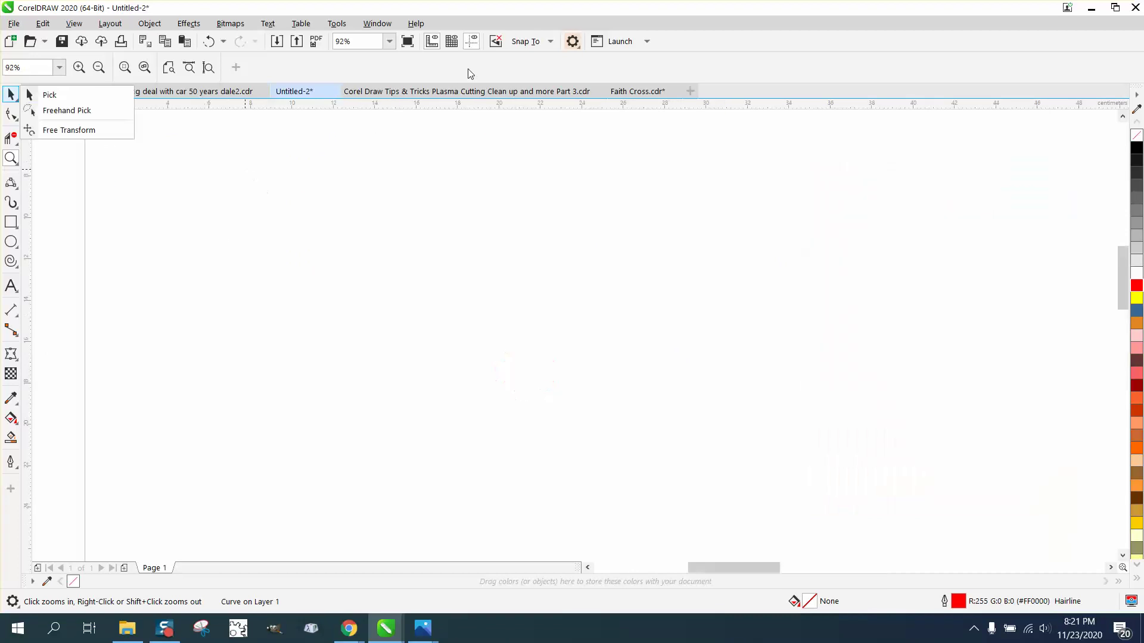
click(47, 94)
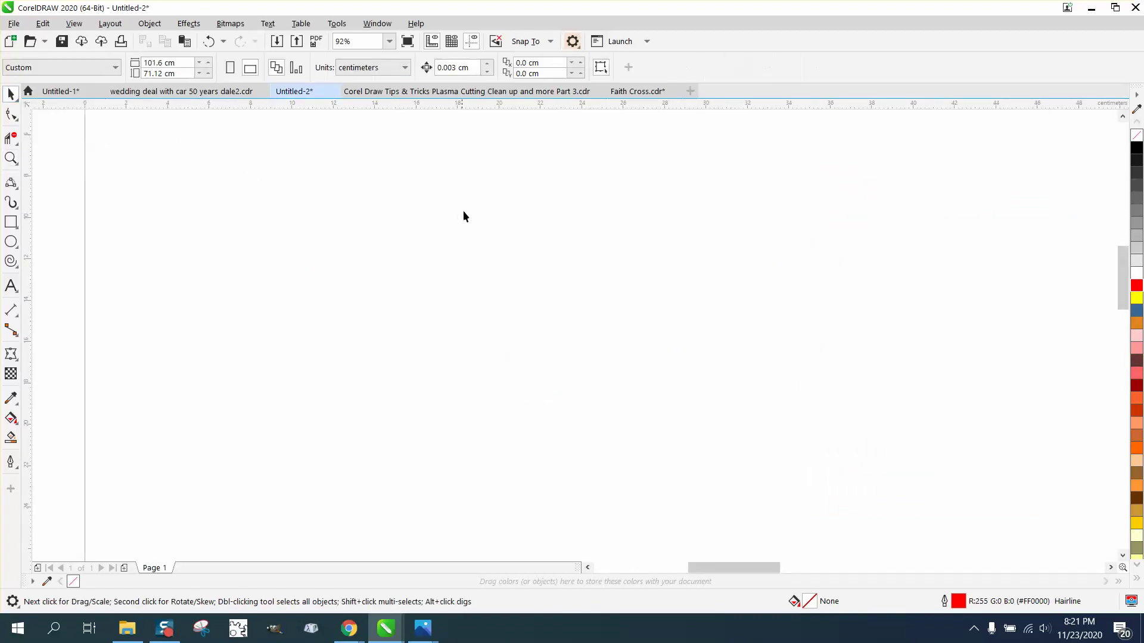
click(456, 67)
text(3)
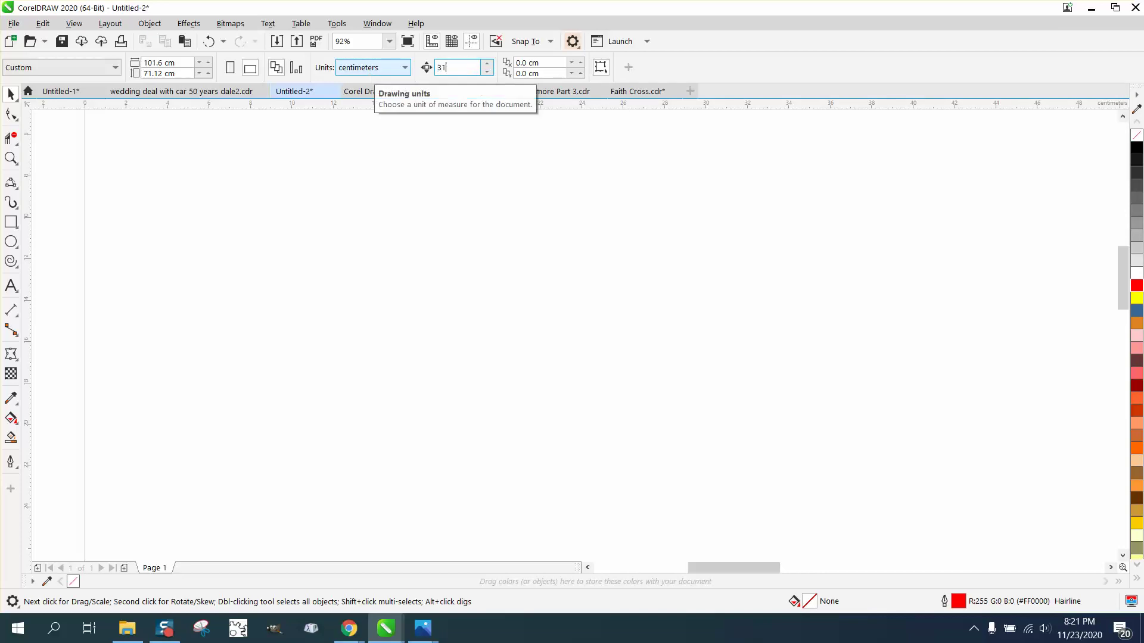
text(1)
key(Return)
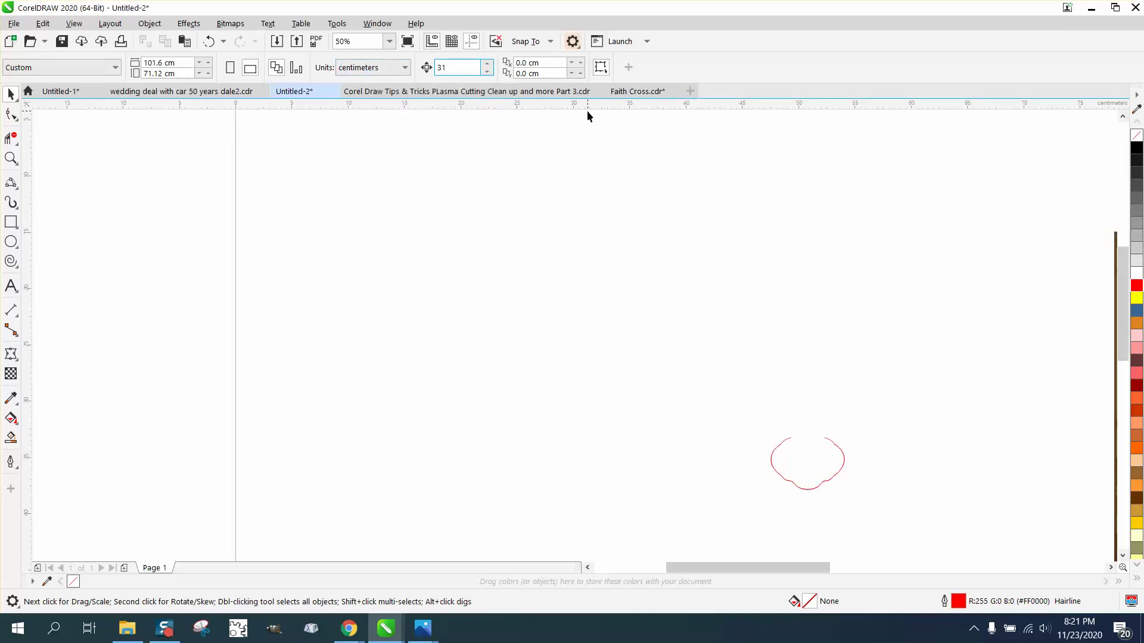
Place a horizontal guideline on the outline's bottom node and duplicate it 31 cm higher
drag(588, 112, 596, 195)
drag(778, 501, 812, 494)
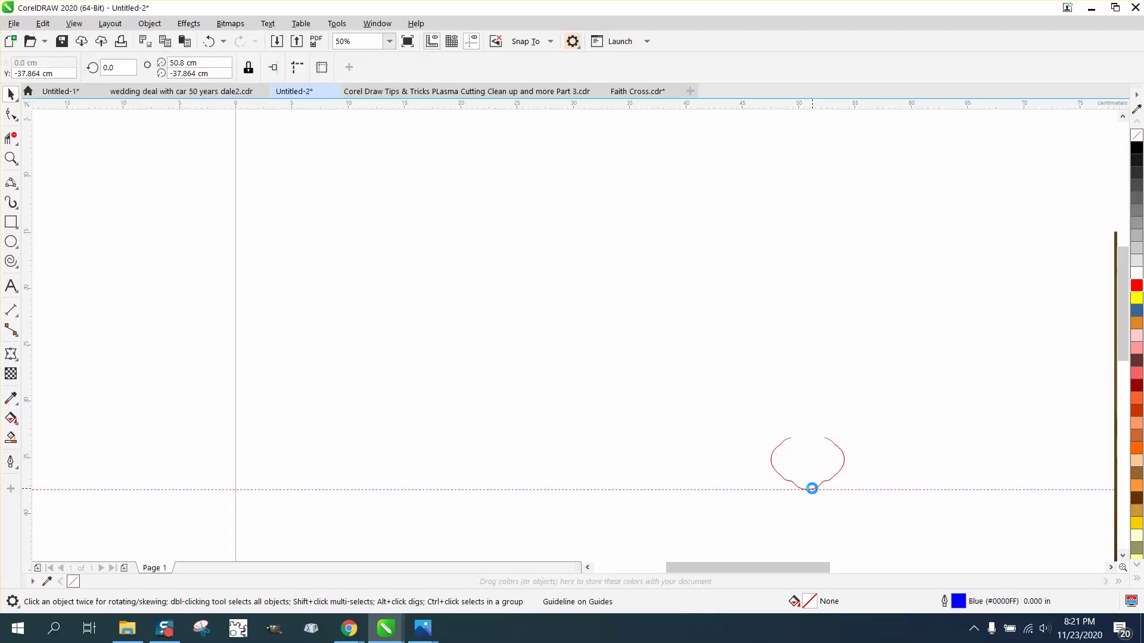
key(KP_Add)
key(Up)
scroll(812, 488, down, 2)
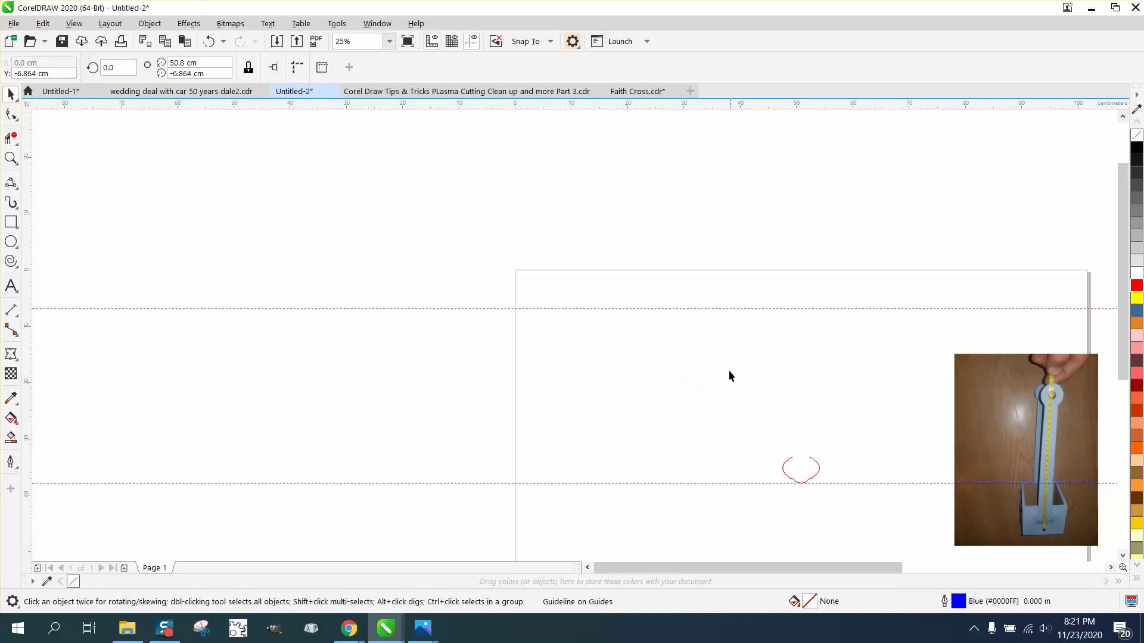
Zoom in on the handle photo's round top and its hole
click(10, 158)
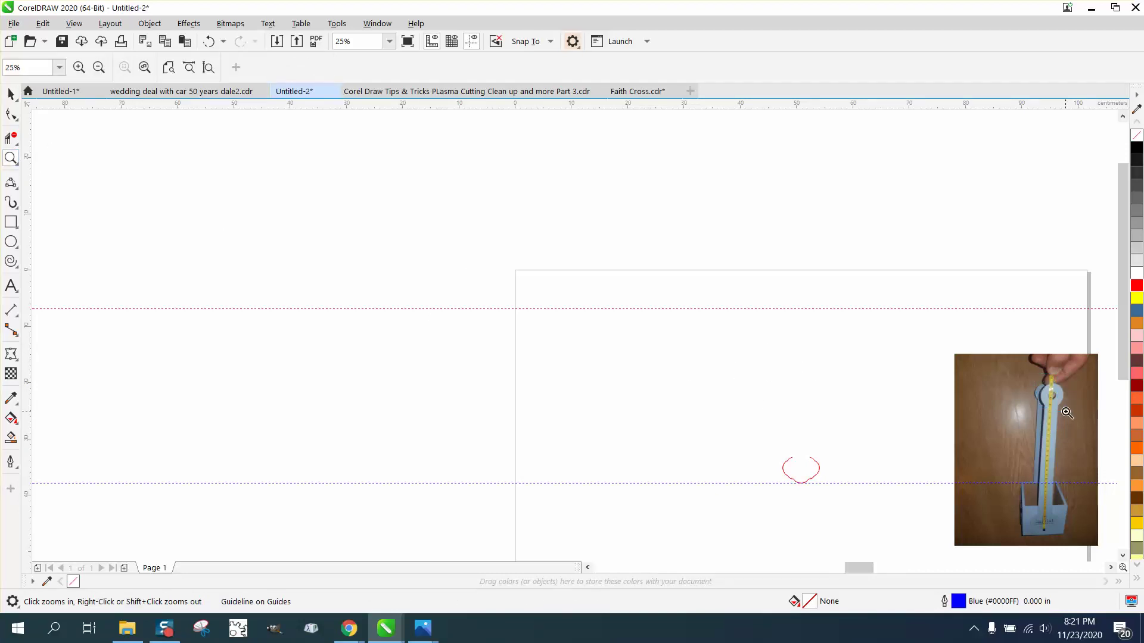
click(1037, 392)
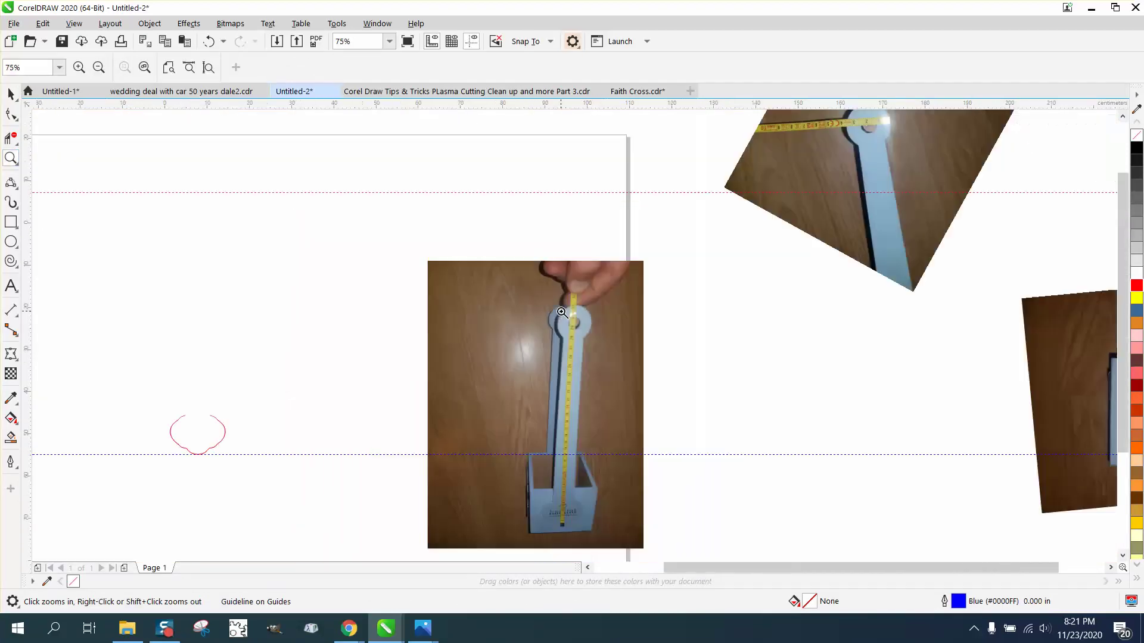
right_click(561, 312)
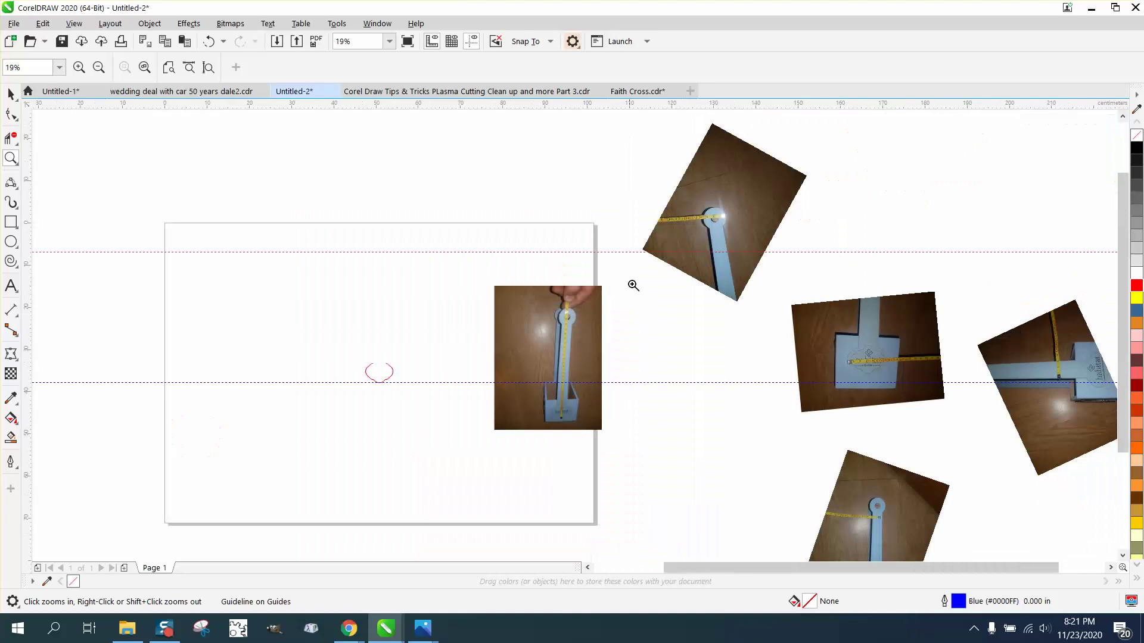
drag(709, 221, 771, 233)
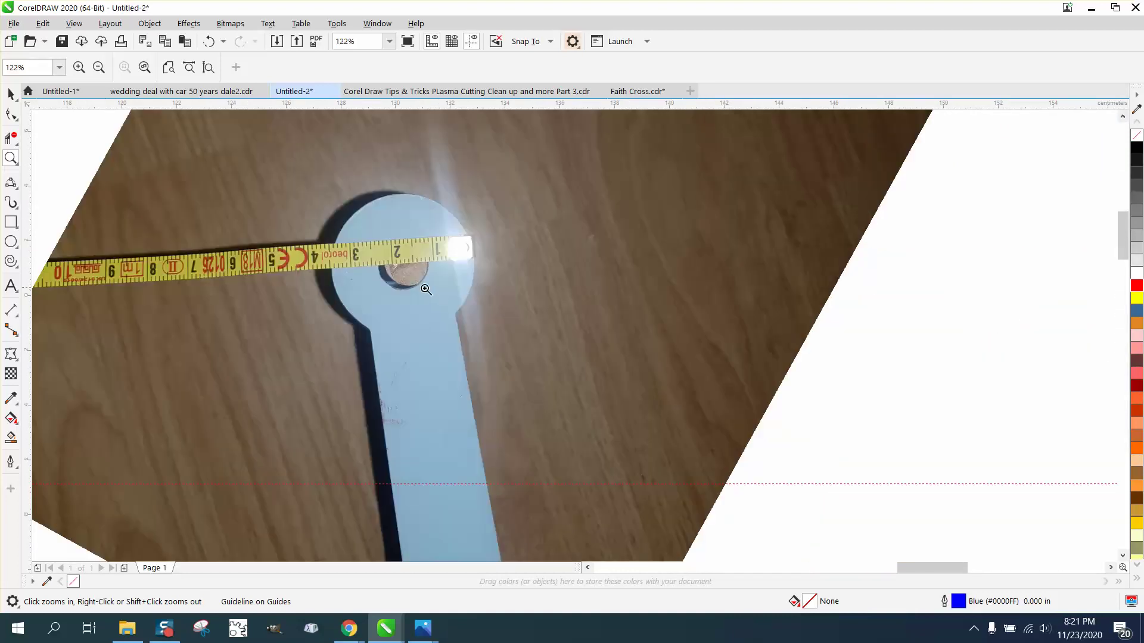
scroll(348, 273, down, 3)
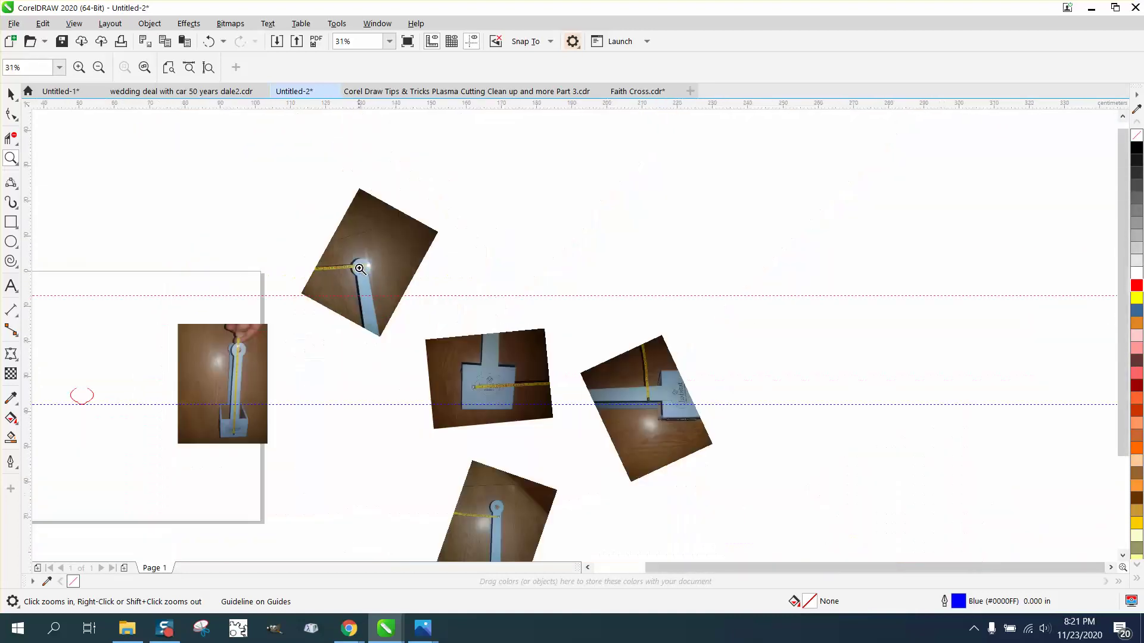
Draw a circle with the Ellipse tool and size it to 3.5 cm
click(12, 241)
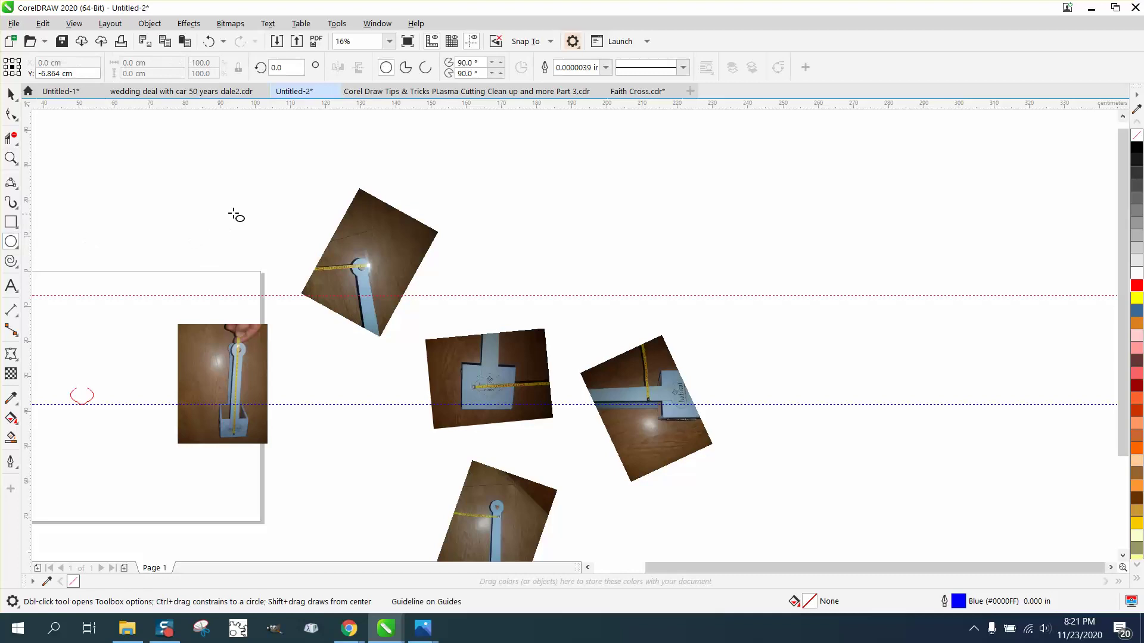
drag(244, 212, 225, 228)
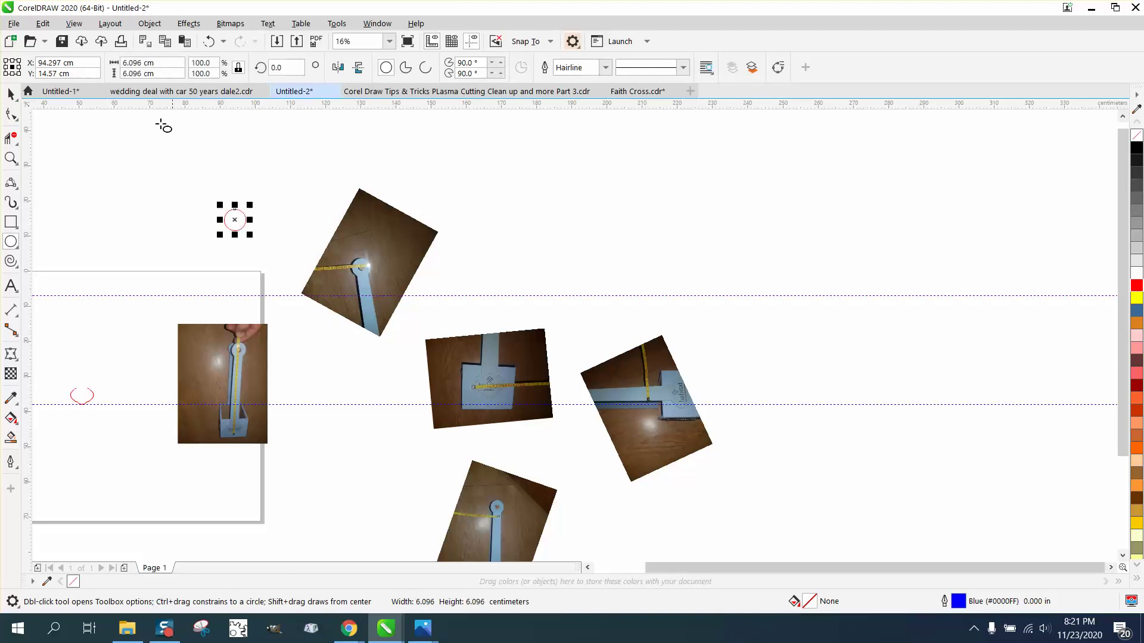
click(152, 63)
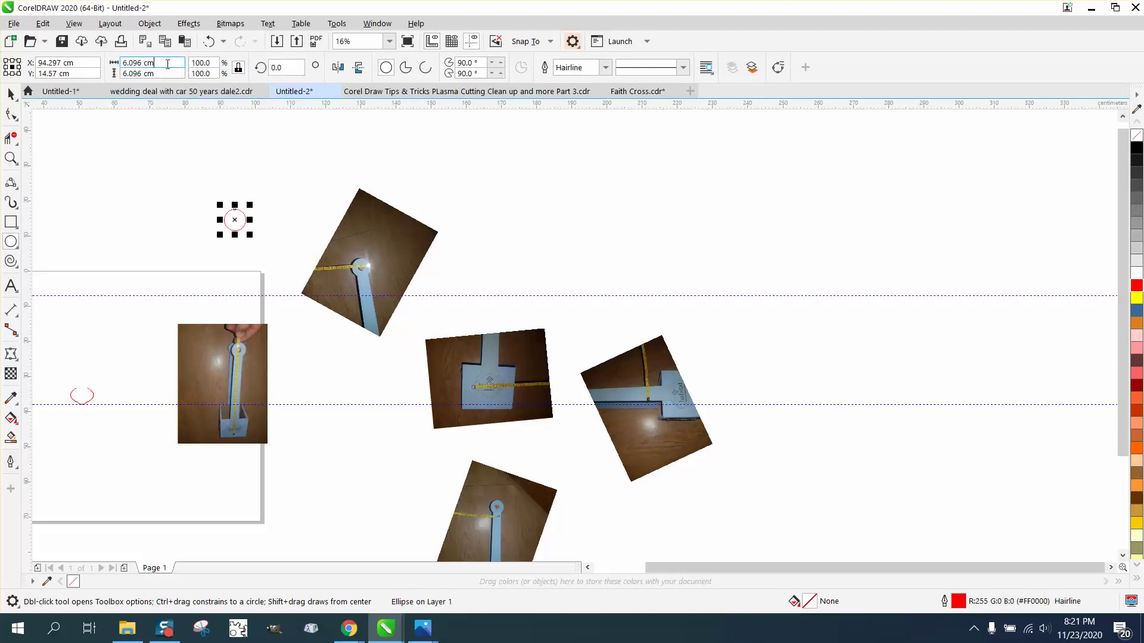
text(3.5)
key(Return)
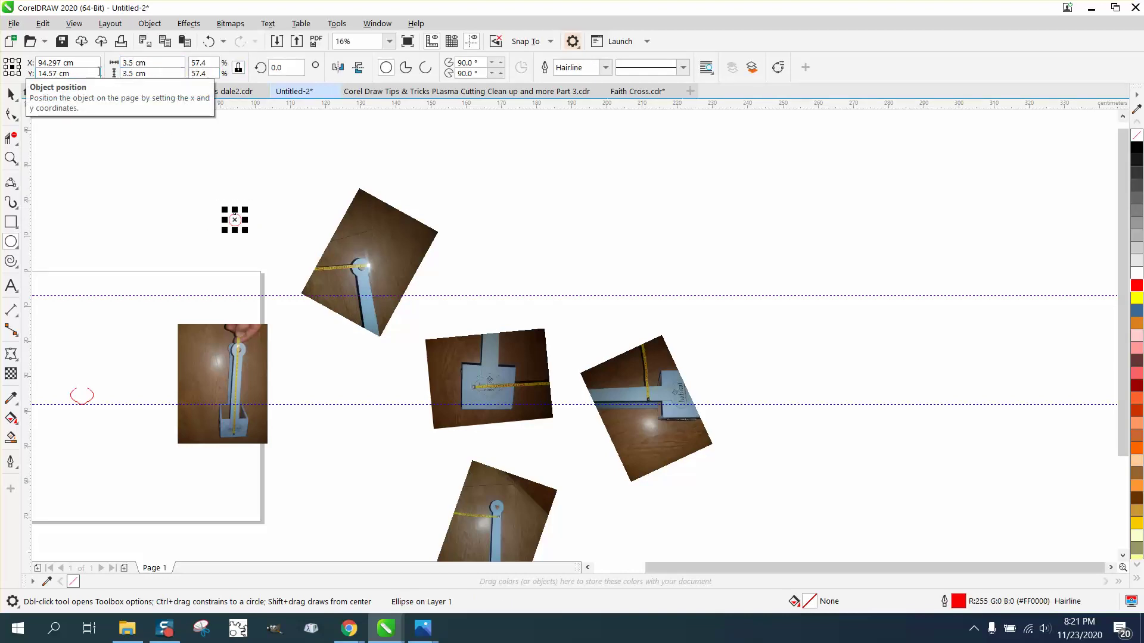
Move the 3.5 cm circle up onto the upper guideline above the scalloped base
key(ctrl+z)
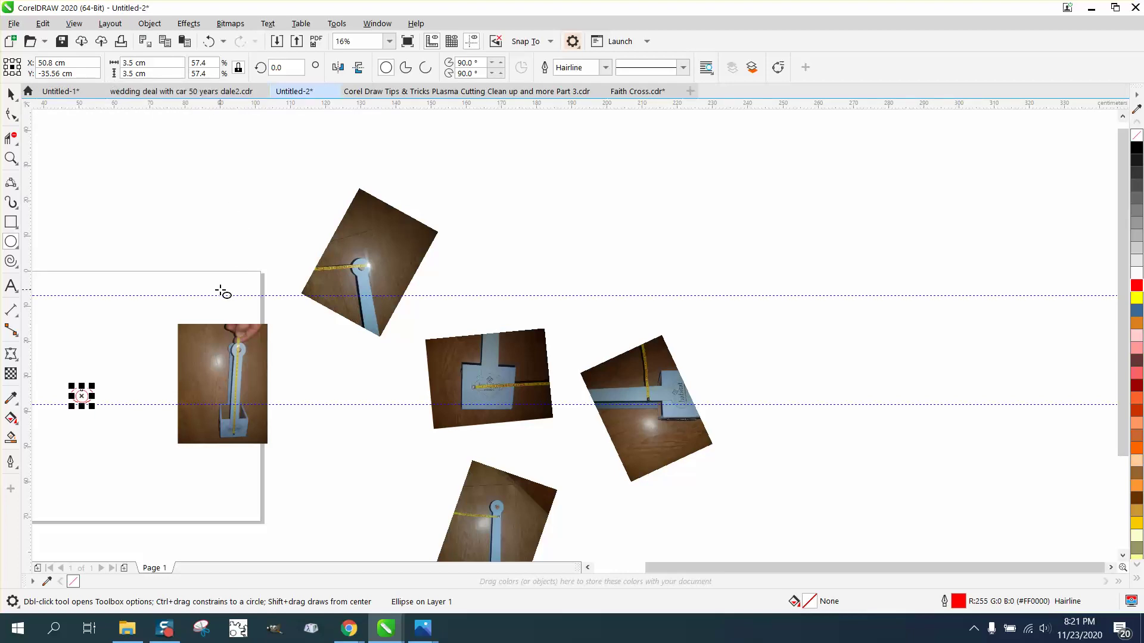
key(ctrl+z)
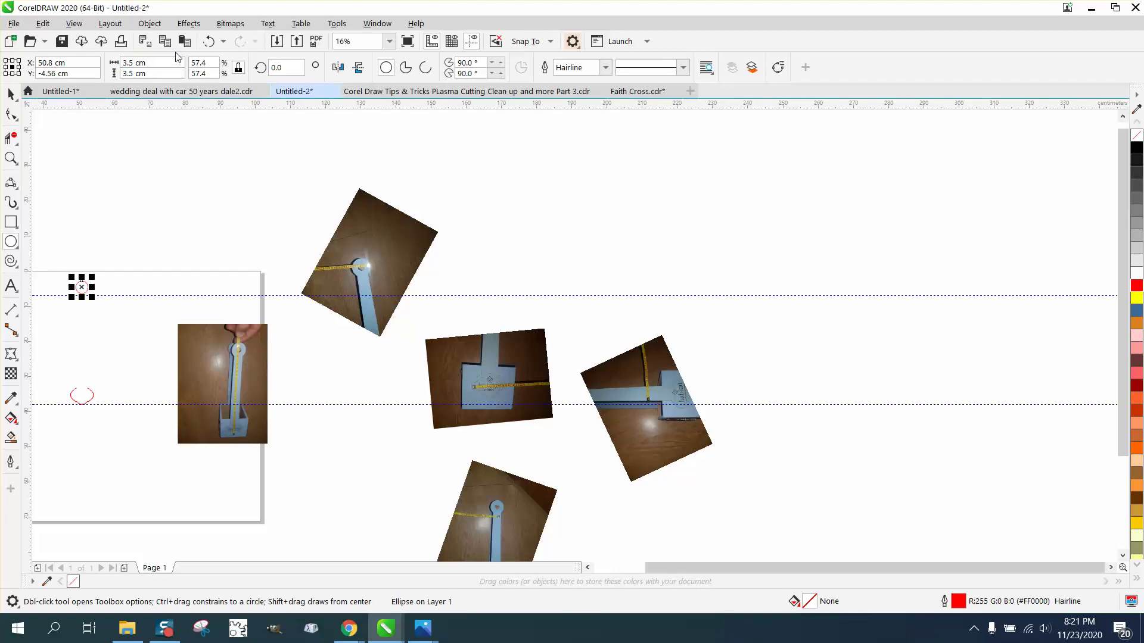
click(209, 41)
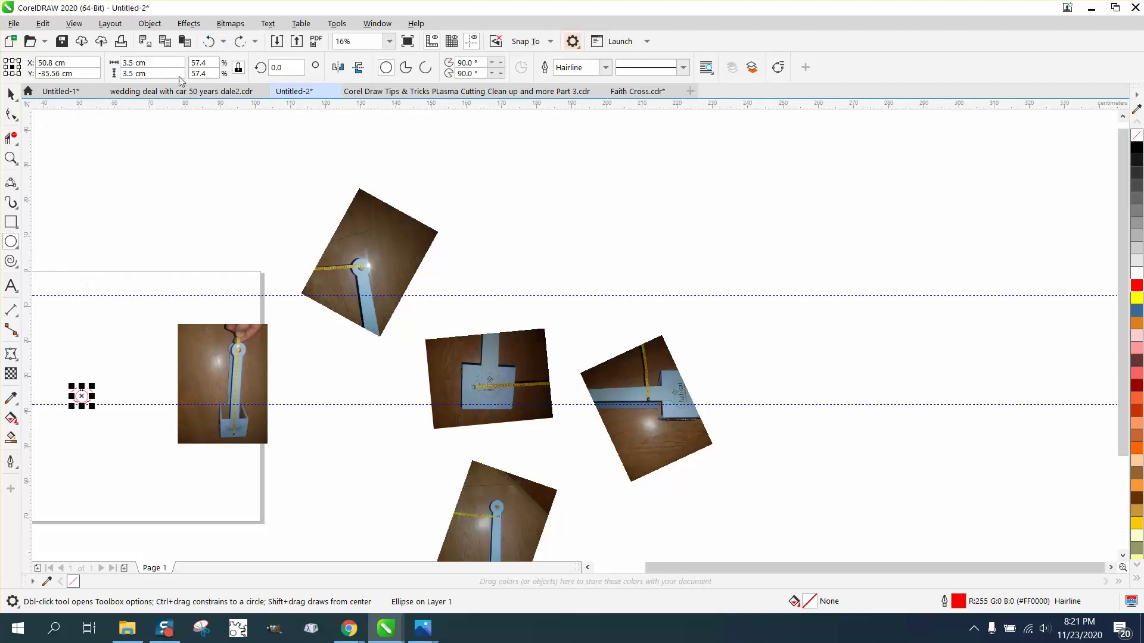
click(12, 158)
drag(180, 485, 180, 484)
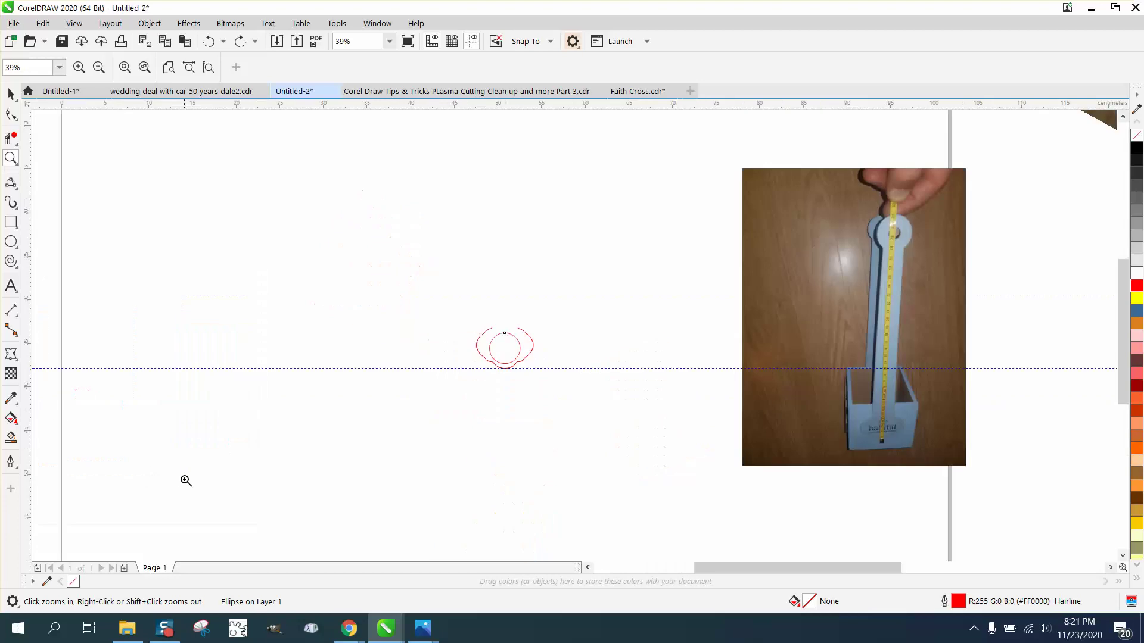
click(12, 94)
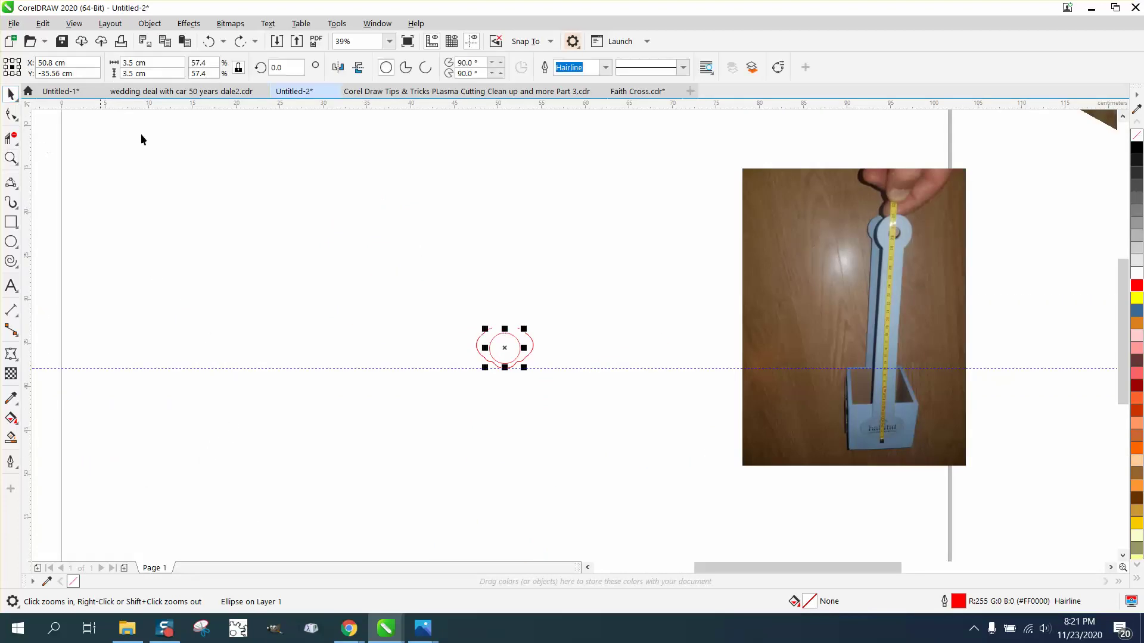
scroll(485, 294, down, 2)
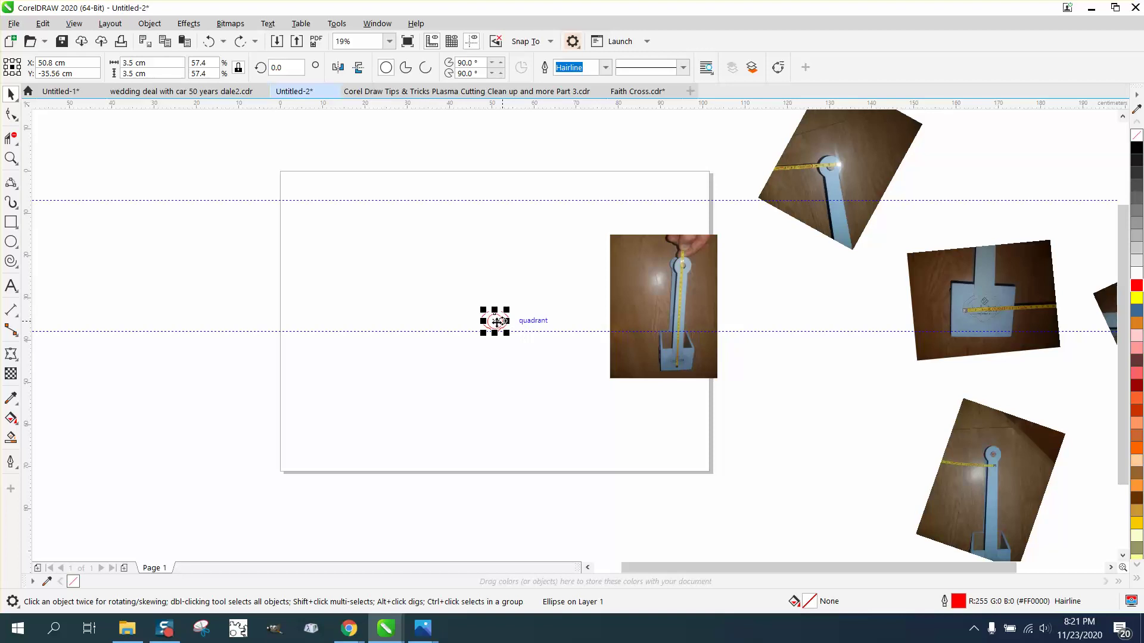
drag(495, 321, 493, 213)
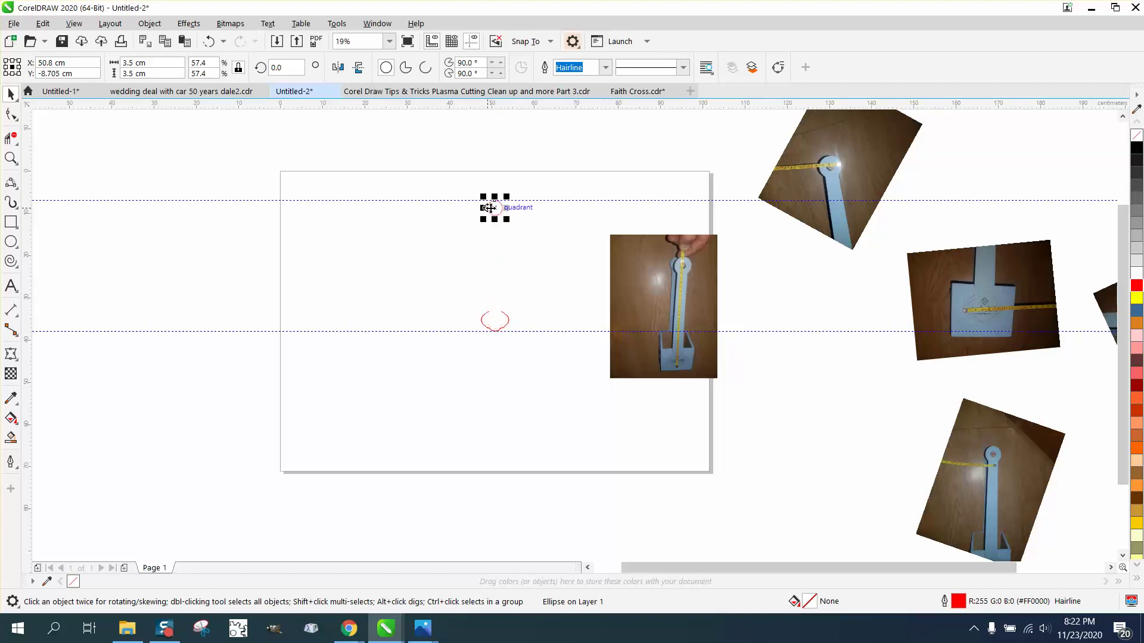
click(534, 196)
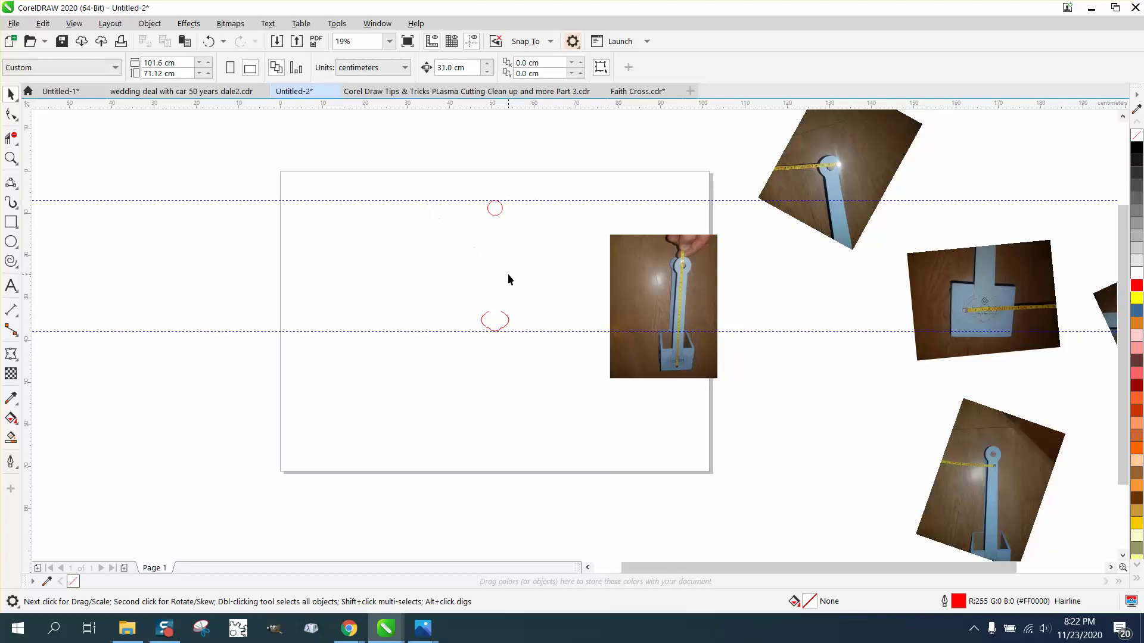
scroll(508, 275, down, 2)
click(13, 159)
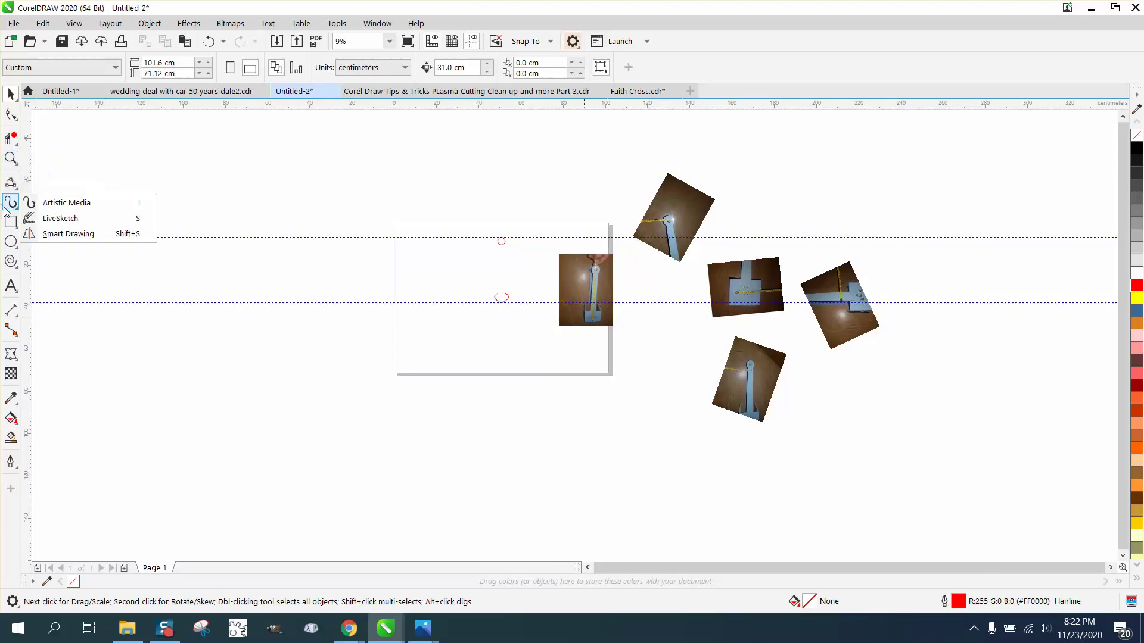
click(43, 158)
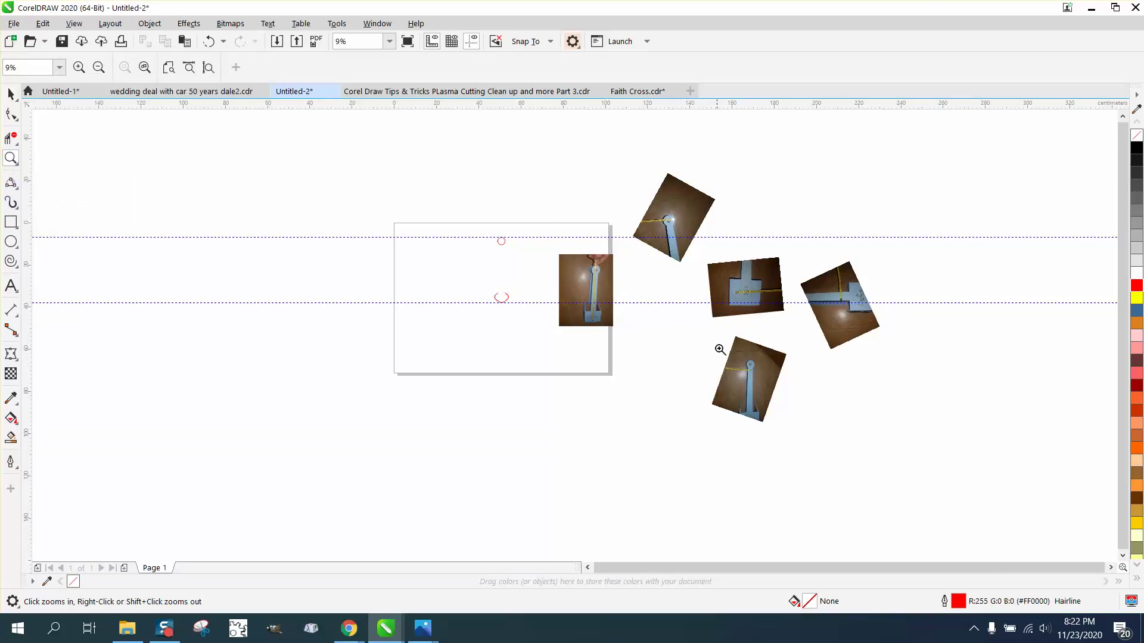
drag(742, 365, 784, 386)
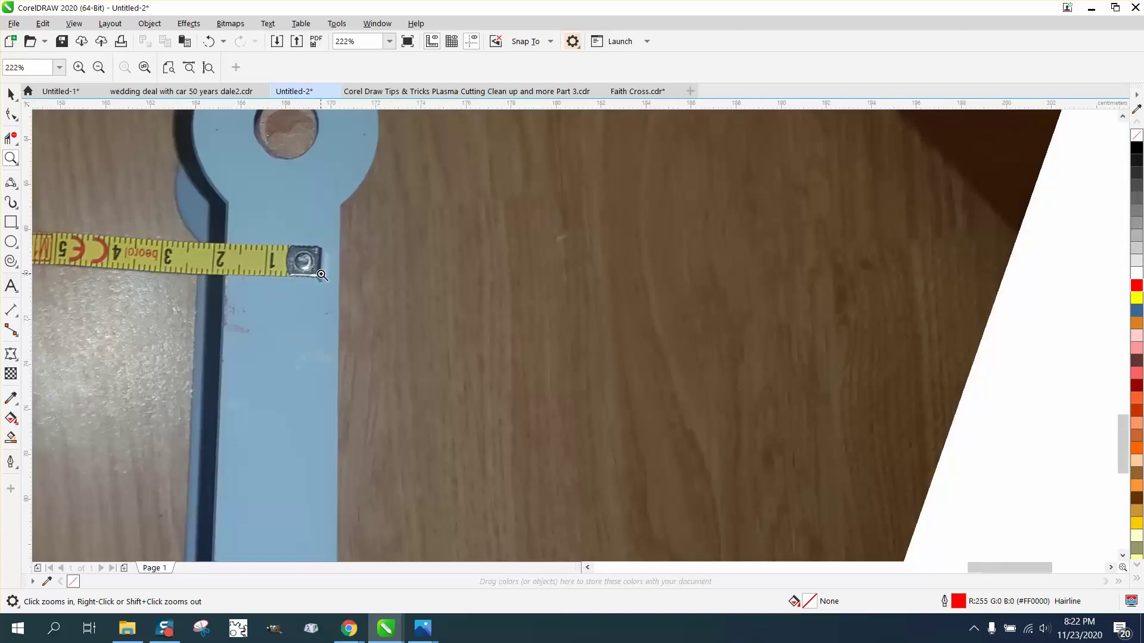
right_click(322, 275)
right_click(320, 326)
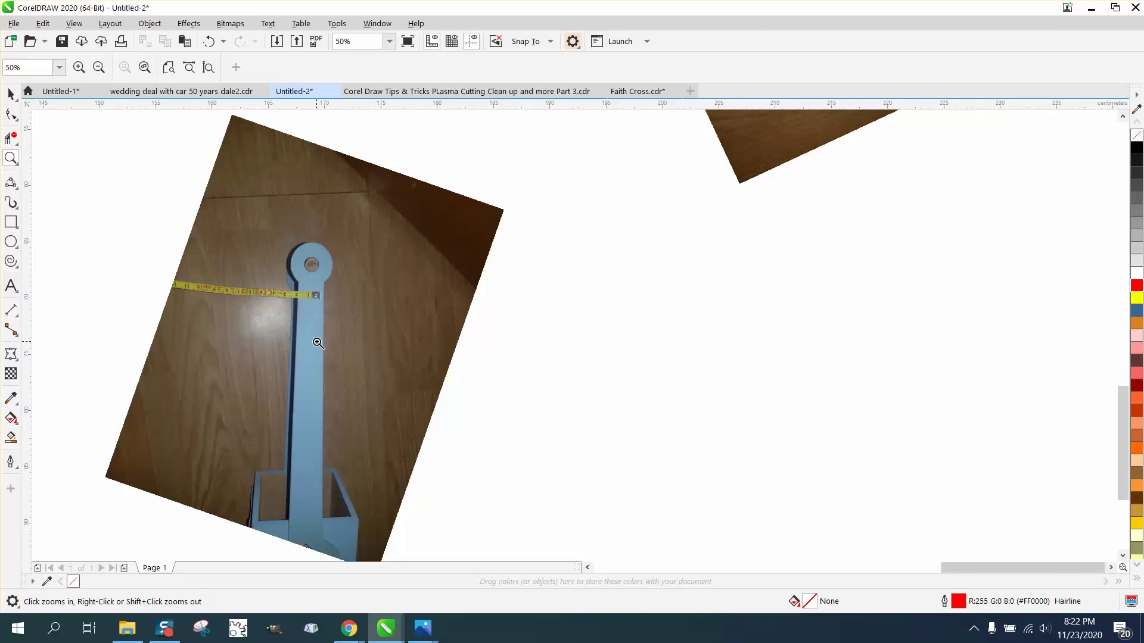
drag(283, 284, 331, 312)
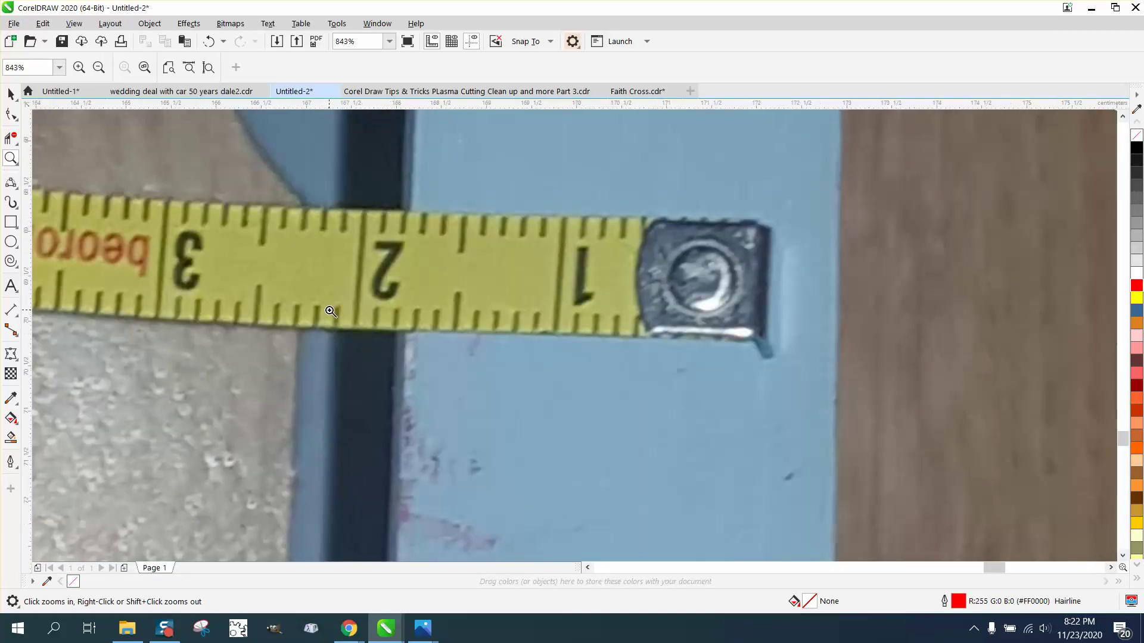
right_click(331, 312)
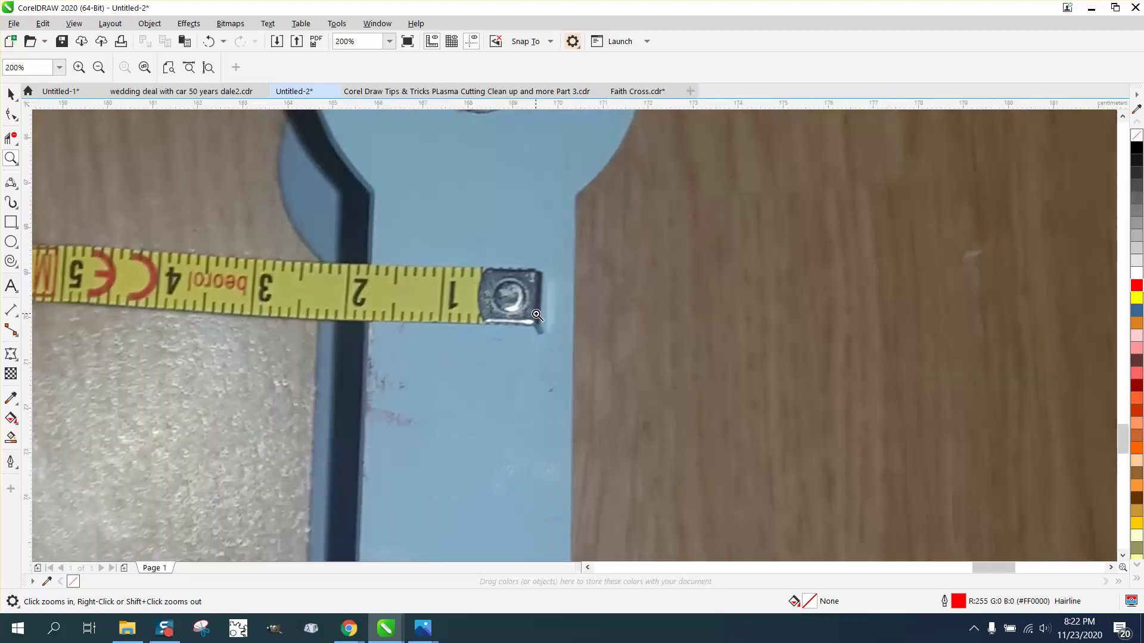
scroll(539, 315, down, 5)
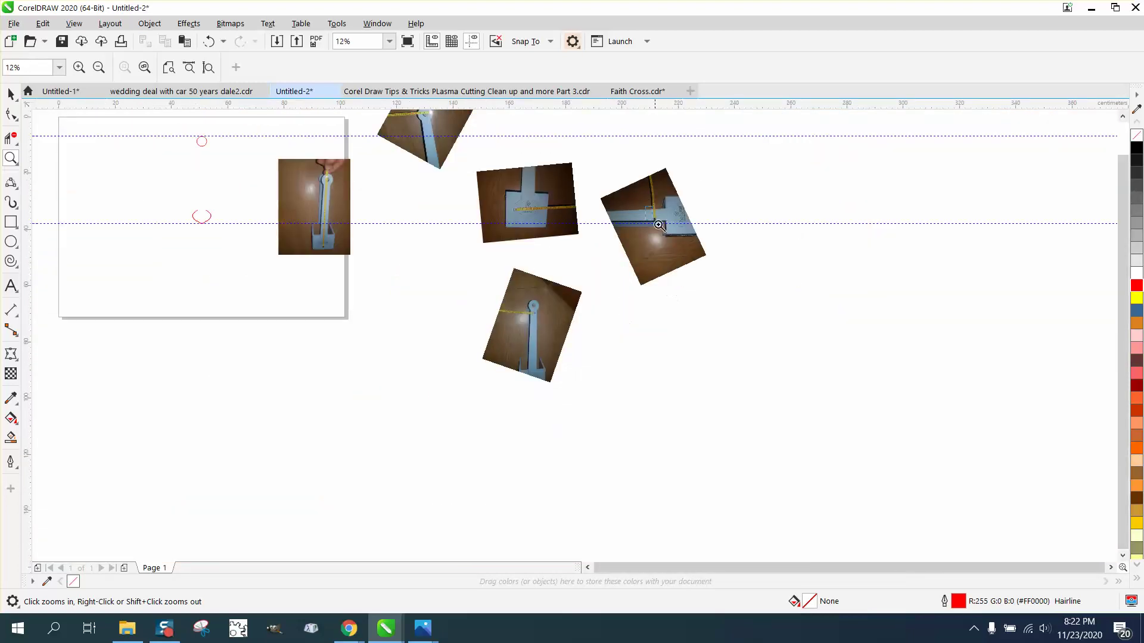
scroll(669, 215, up, 4)
scroll(536, 252, down, 5)
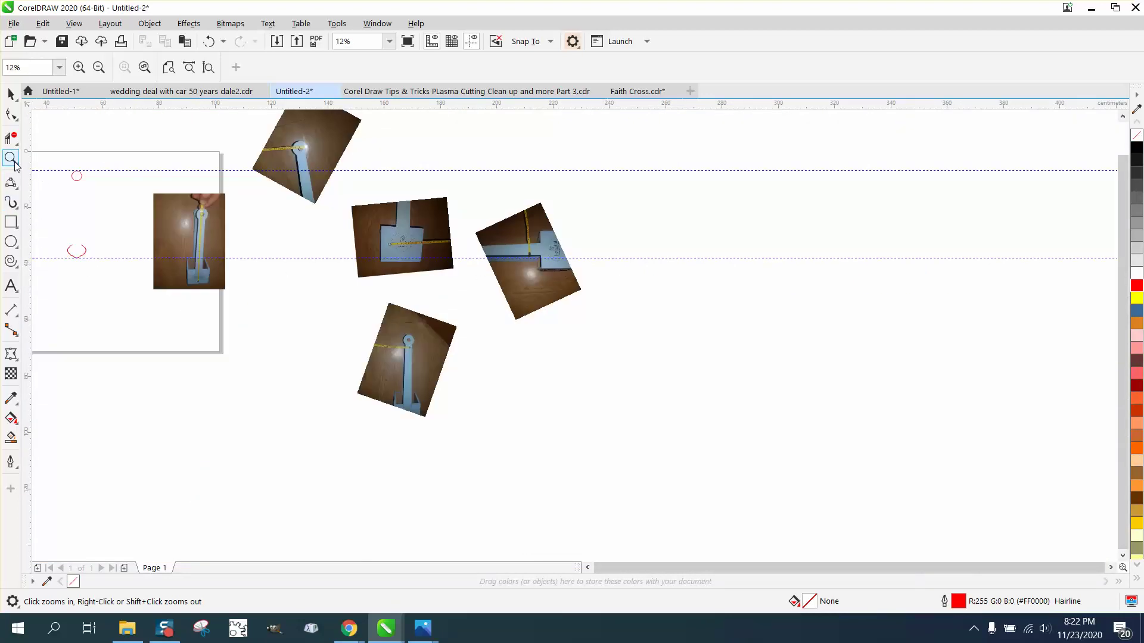
Draw a tall rectangle from the circle down to the base and make it 3.0 cm wide
drag(49, 172, 236, 295)
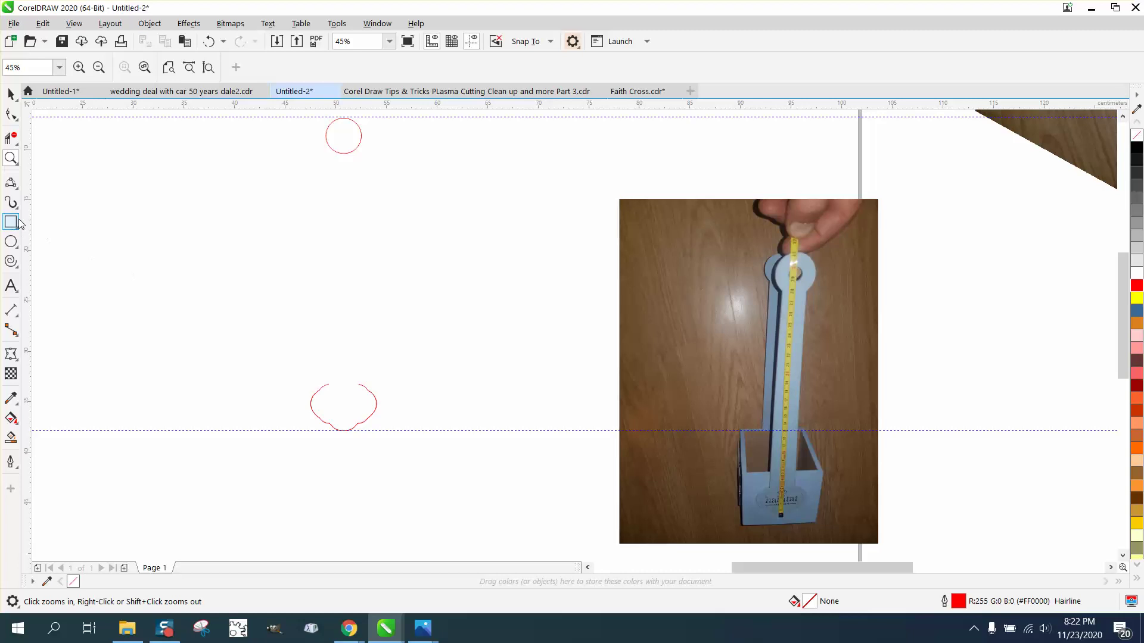
click(10, 221)
drag(328, 145, 358, 385)
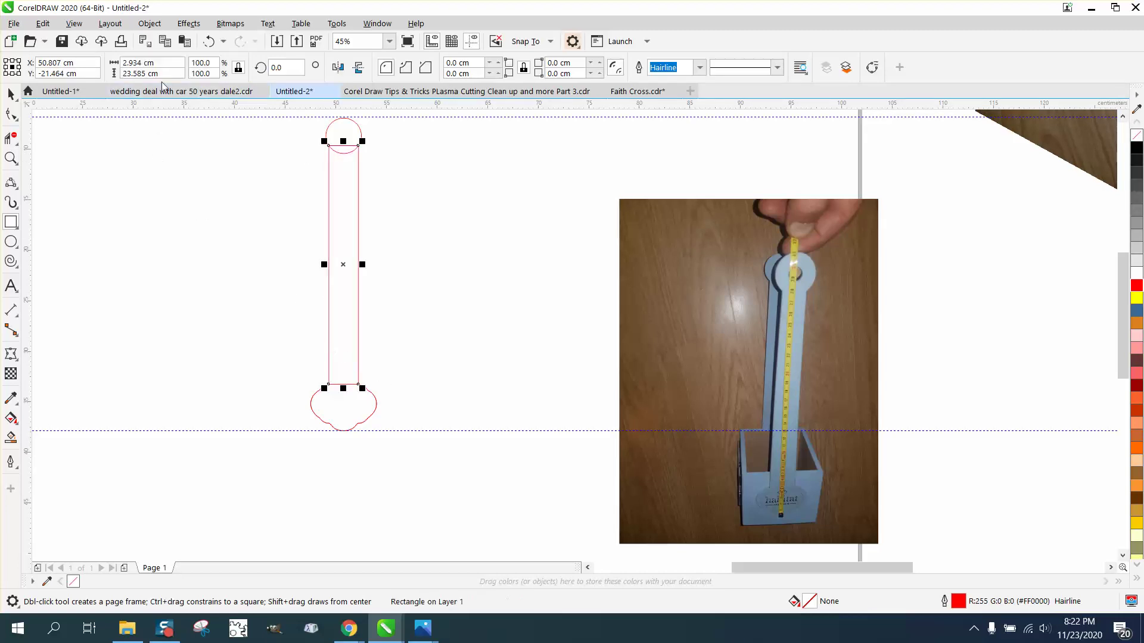
click(157, 64)
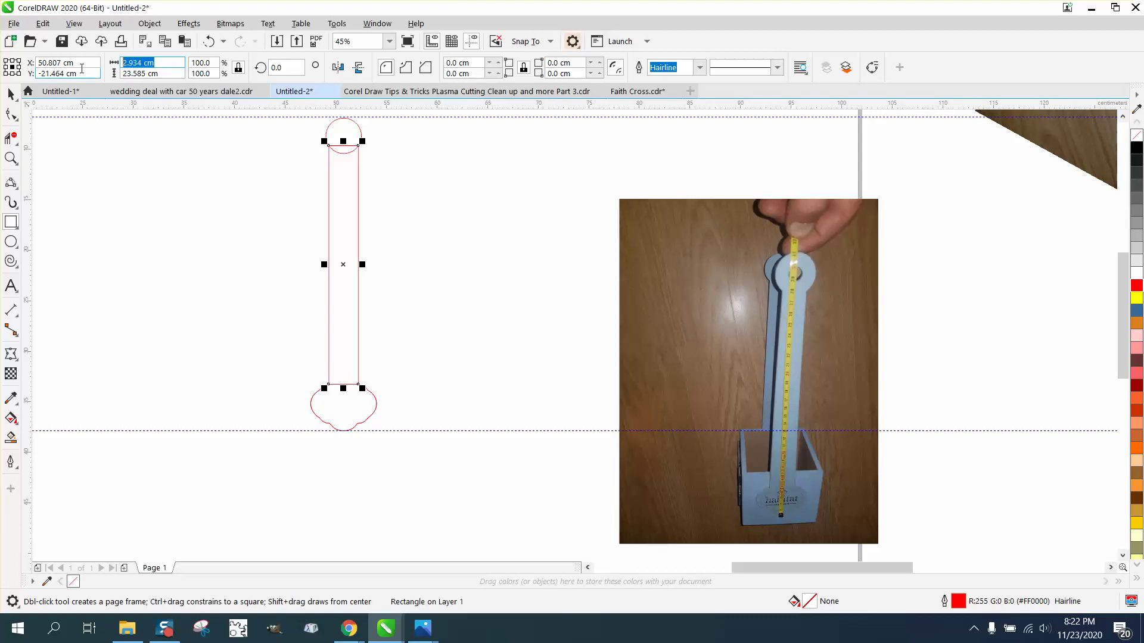
text(3)
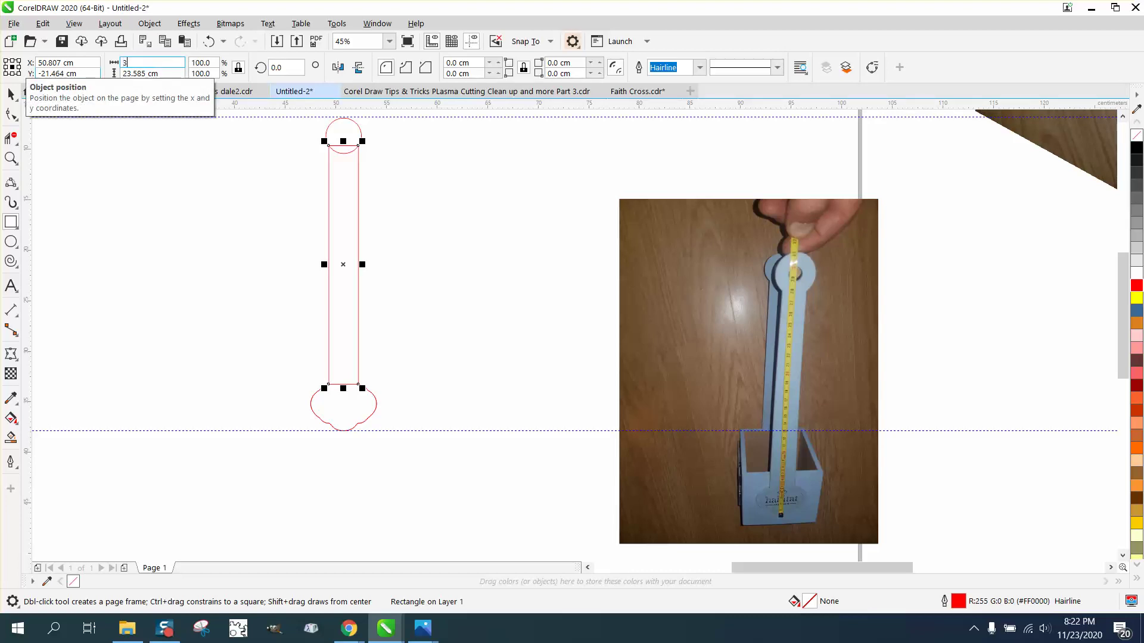
key(Return)
Position the rectangle at X 50.8, Y -35.56 cm, then drag it up to meet the circle
click(81, 69)
text(50.8)
key(Tab)
text(-35.56)
key(Return)
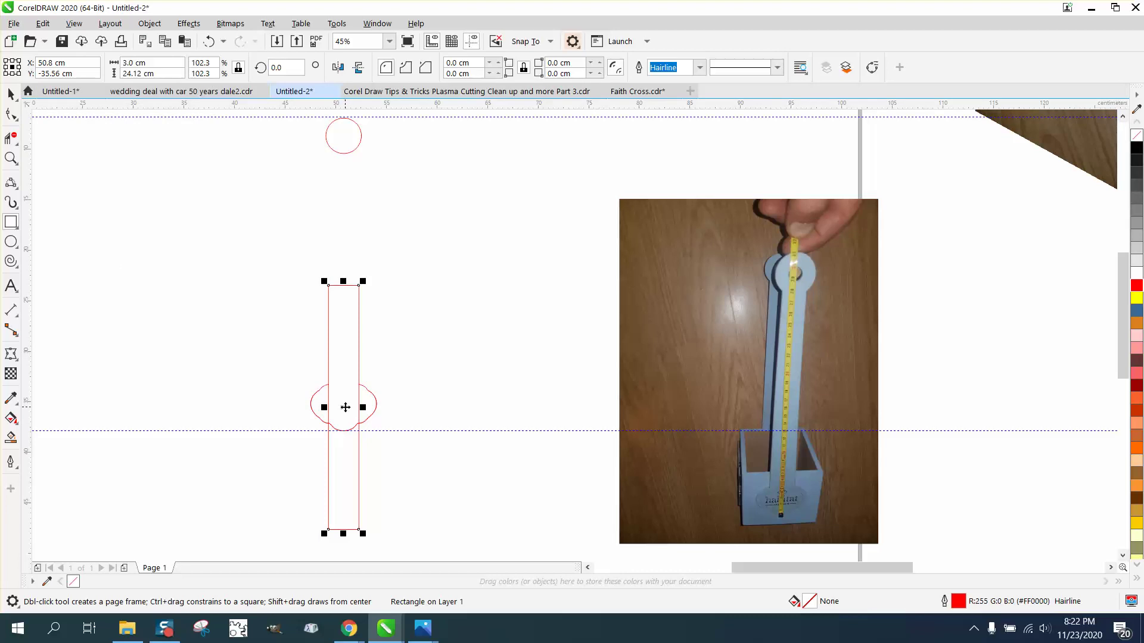
drag(346, 407, 361, 259)
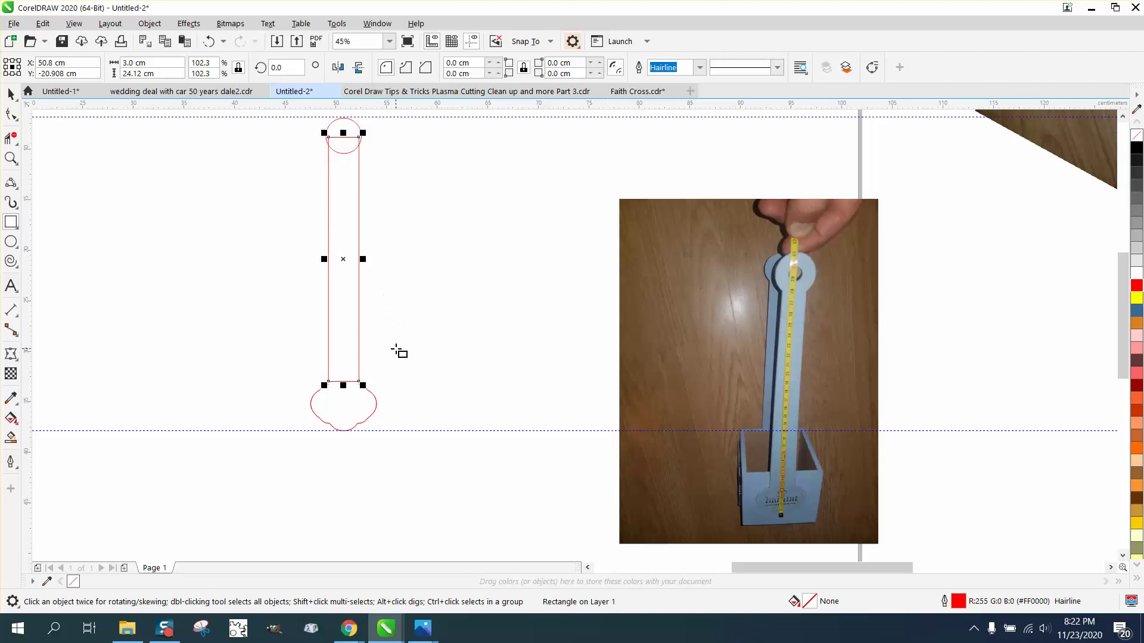
Zoom in where the rectangle meets the circle and set the nudge distance to 1 cm
click(10, 158)
drag(292, 132, 443, 181)
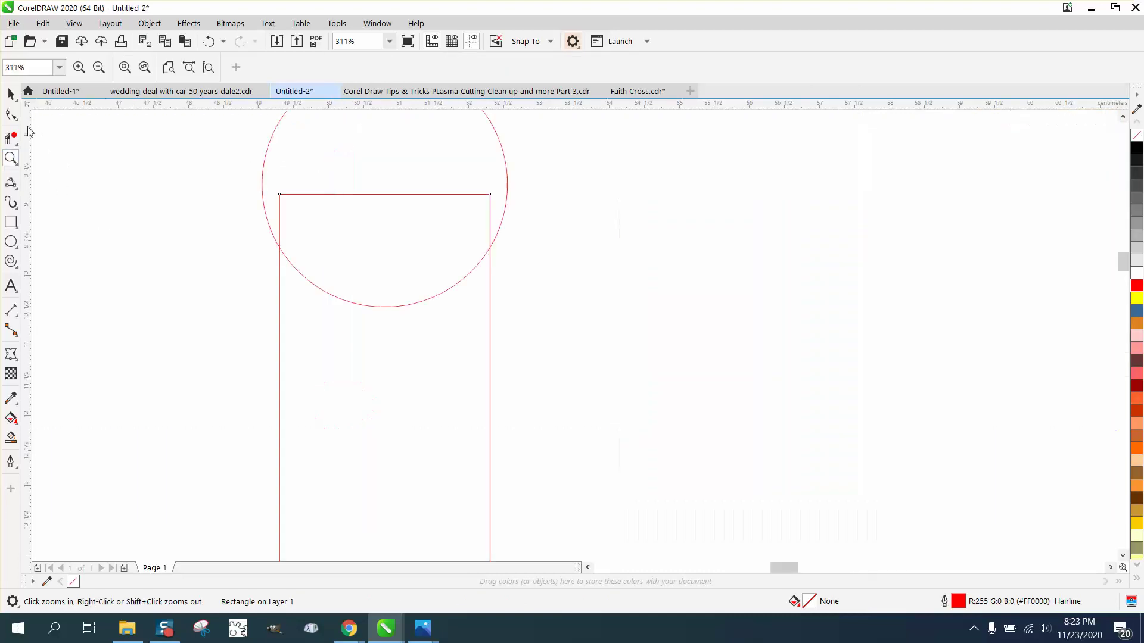
click(11, 94)
click(87, 147)
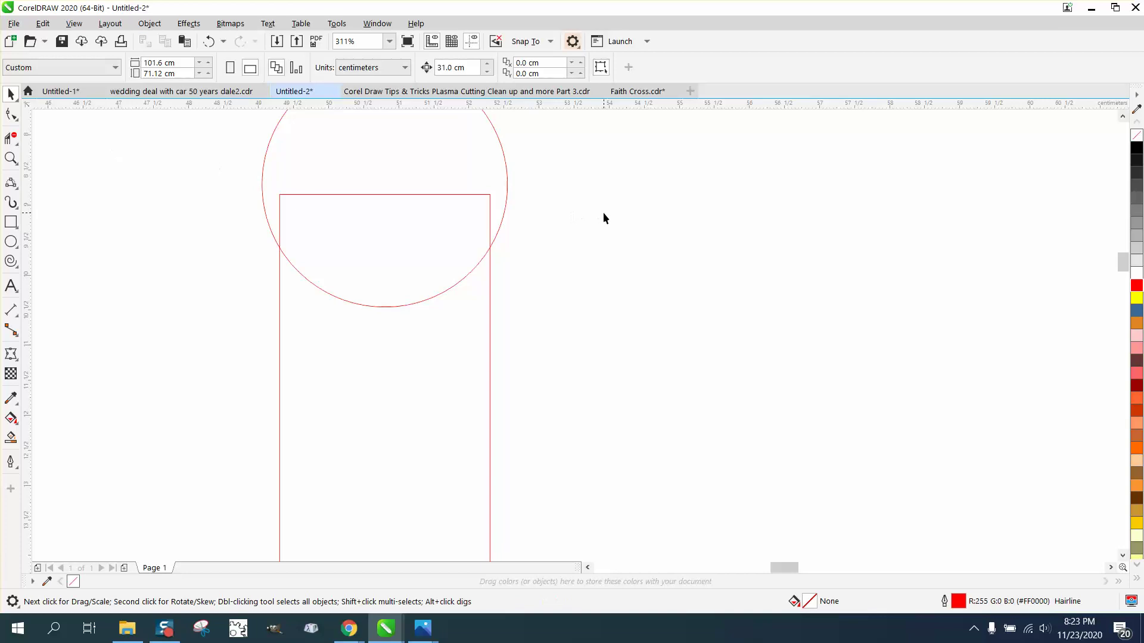
double_click(453, 68)
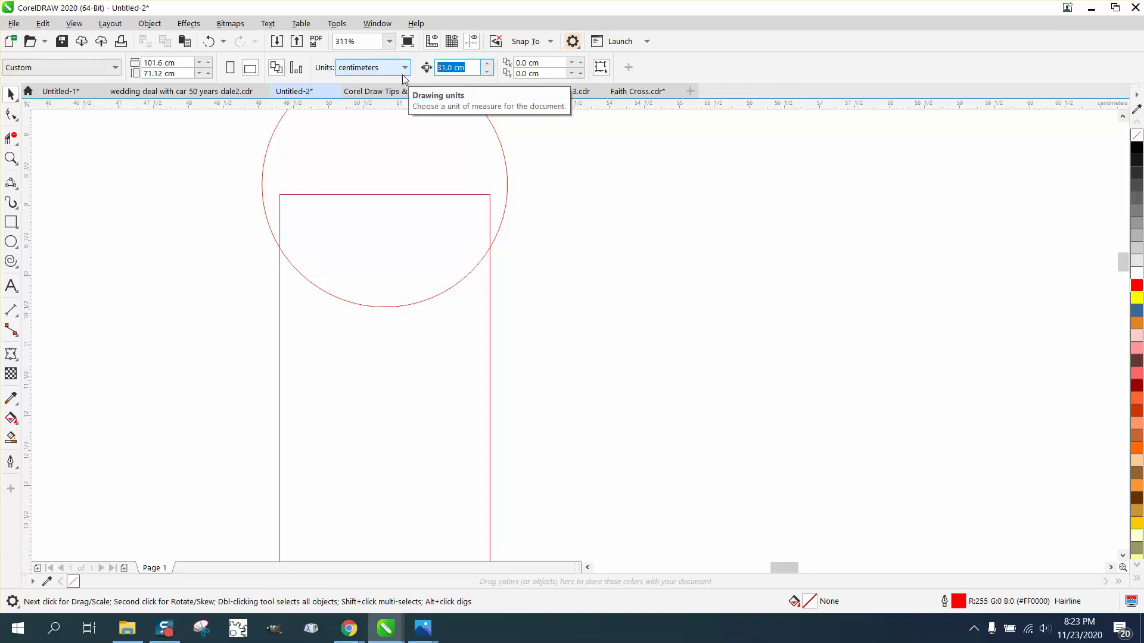
text(1)
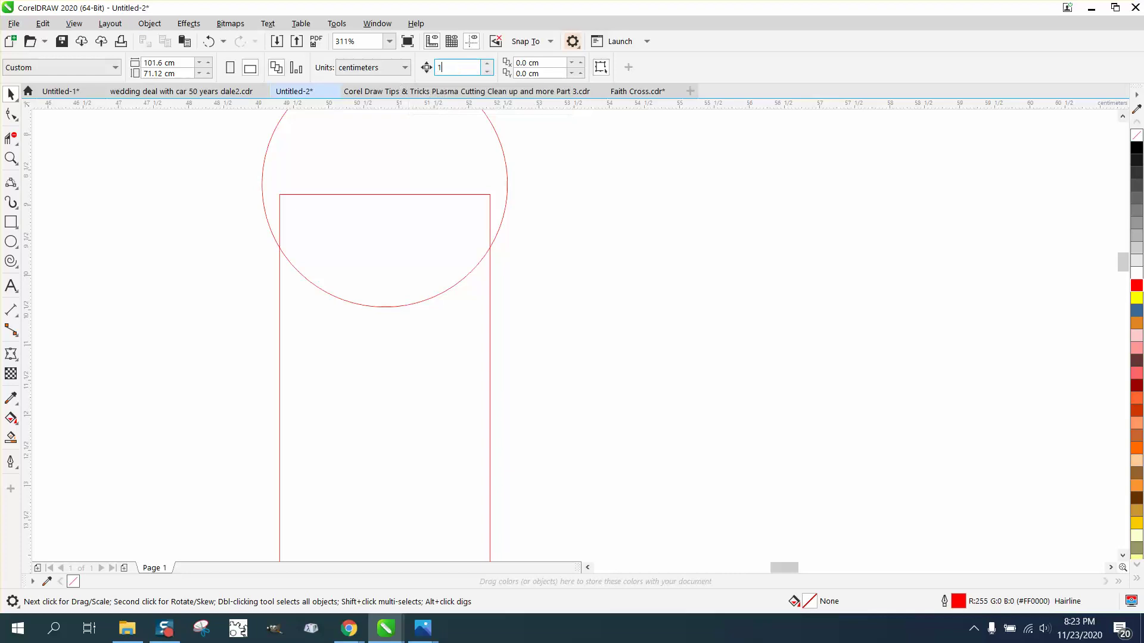
Select the handle rectangle and bring up the Object menu commands
click(10, 114)
click(11, 93)
click(306, 195)
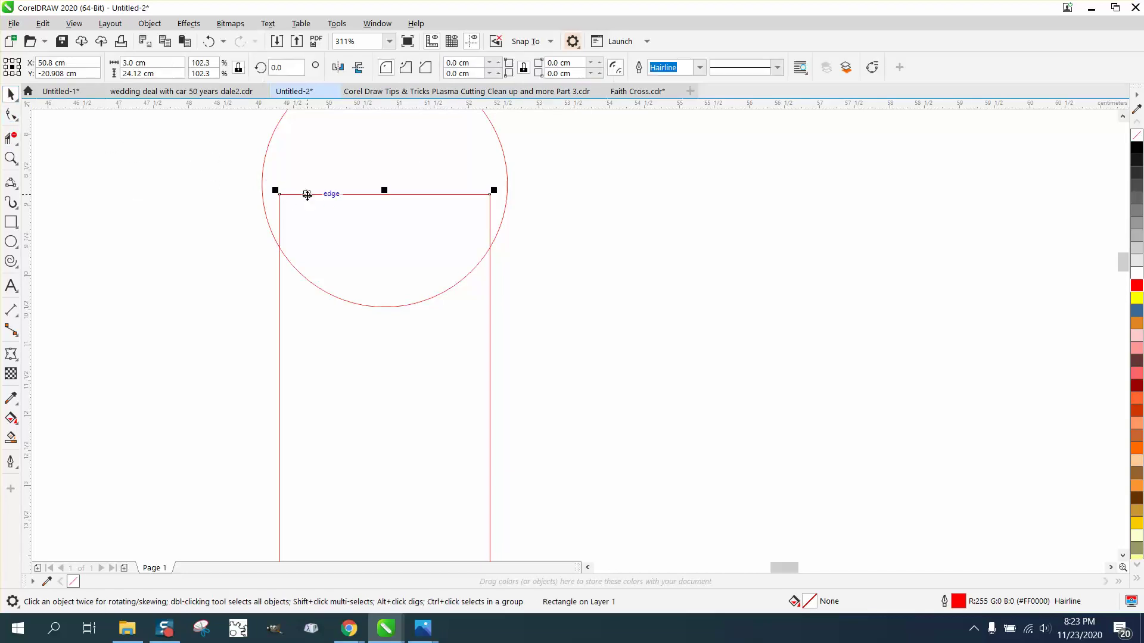
click(149, 24)
Convert the rectangle to curves and trial-nudge its top corner nodes inward
click(185, 379)
key(F10)
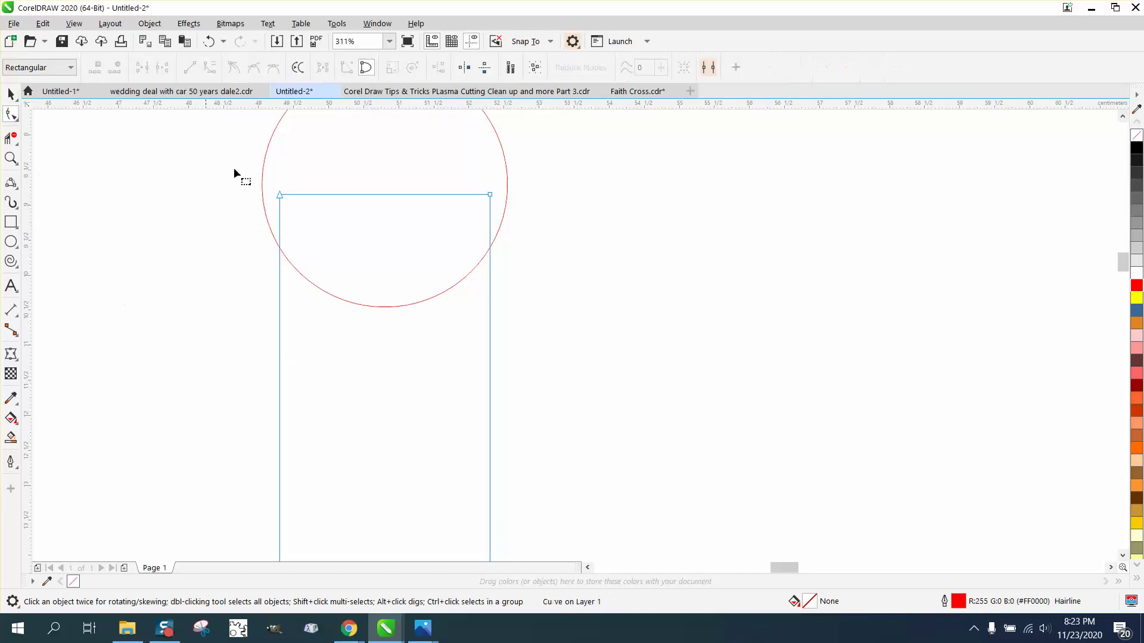
click(279, 196)
key(Right)
key(Right)
key(Right)
key(Right)
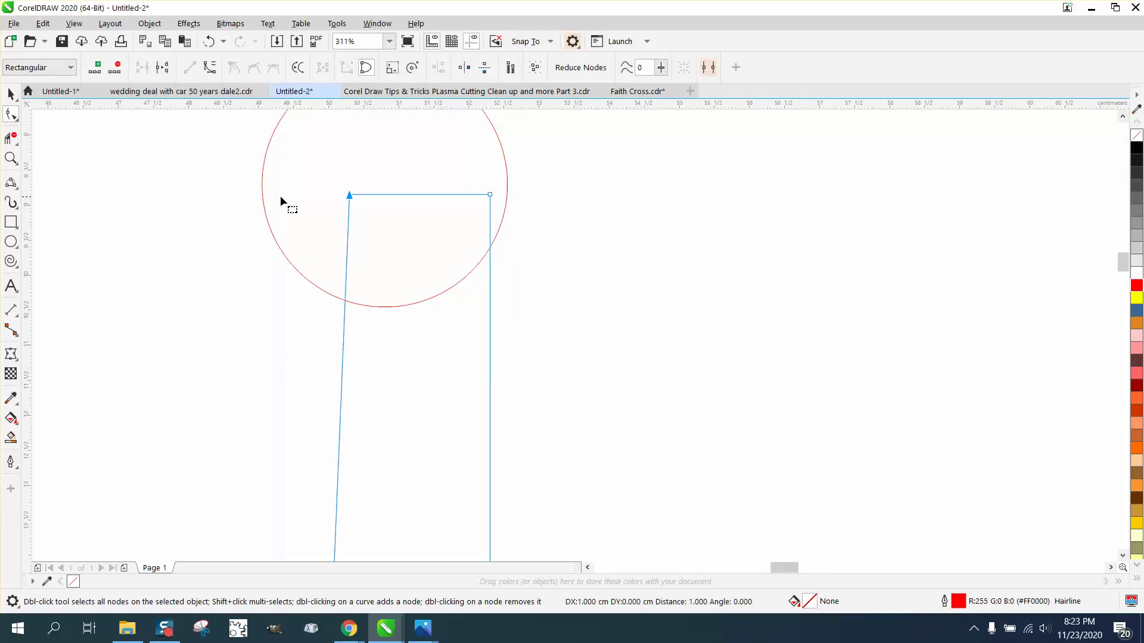
click(489, 196)
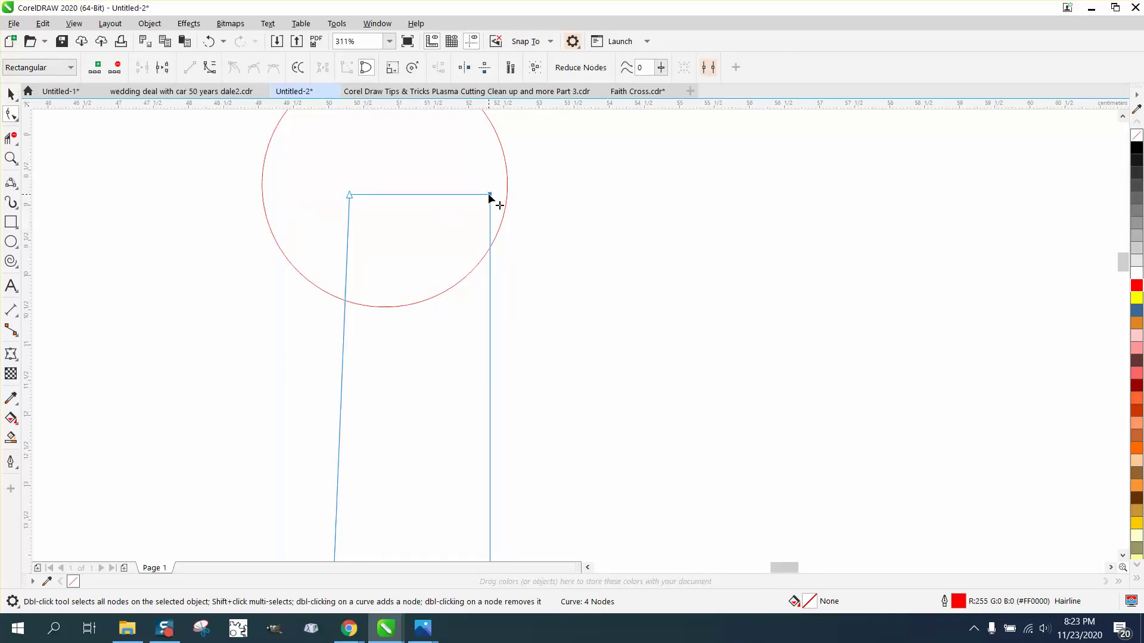
key(Down)
key(Down)
key(Down)
key(Down)
key(Up)
key(Up)
key(Up)
key(Up)
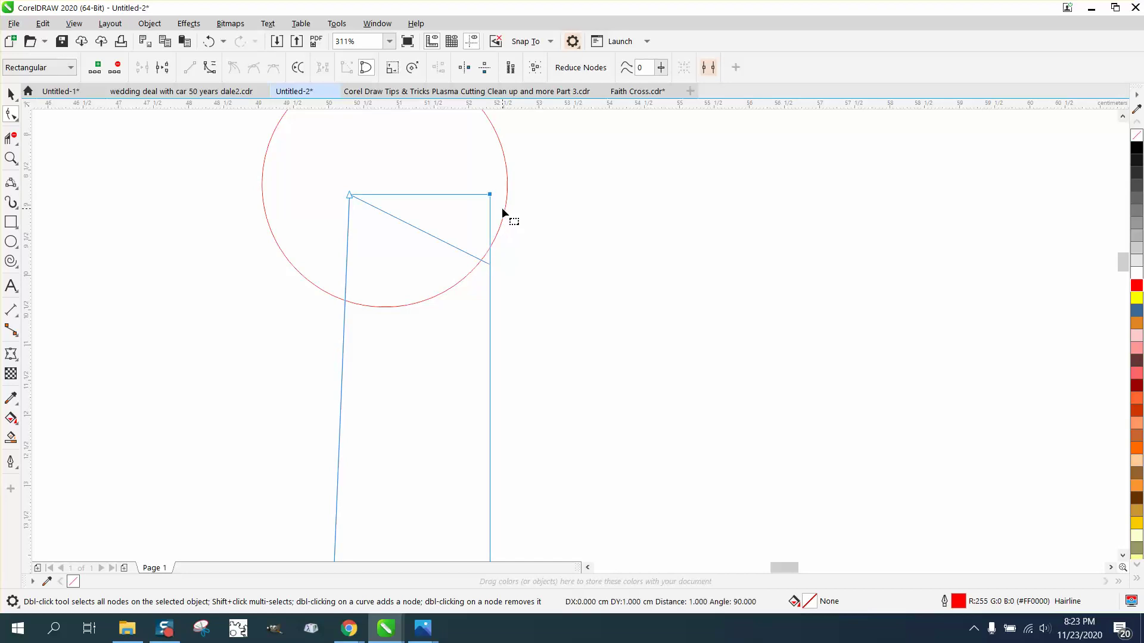
key(Left)
key(Left)
key(Left)
key(Left)
scroll(477, 239, down, 2)
scroll(510, 278, down, 4)
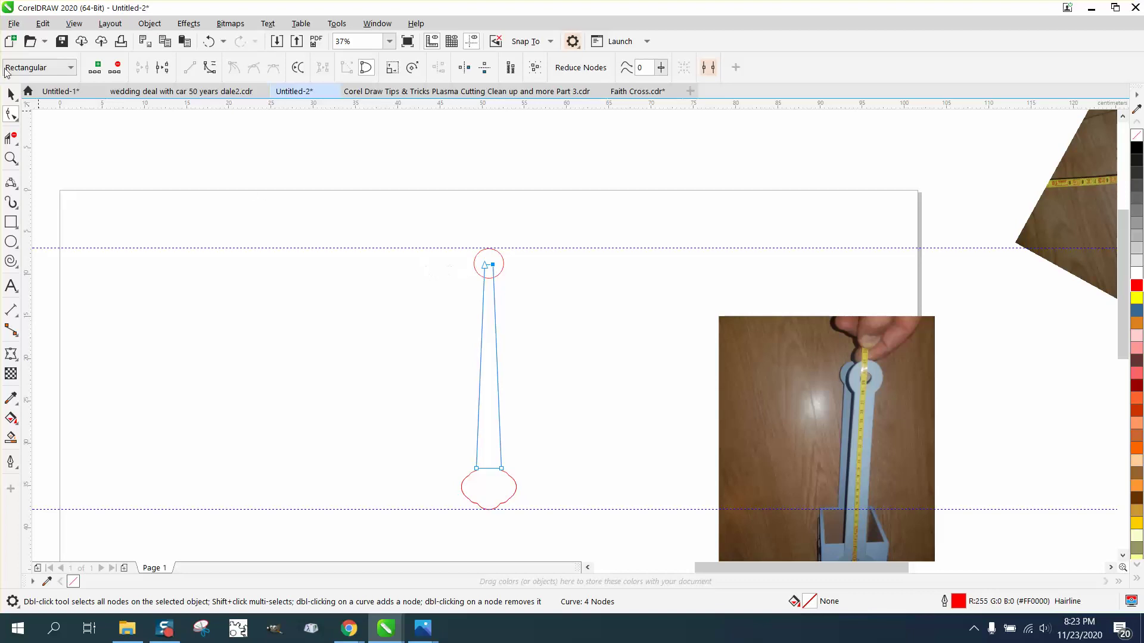
Undo the trial node moves to restore the original rectangle
click(209, 41)
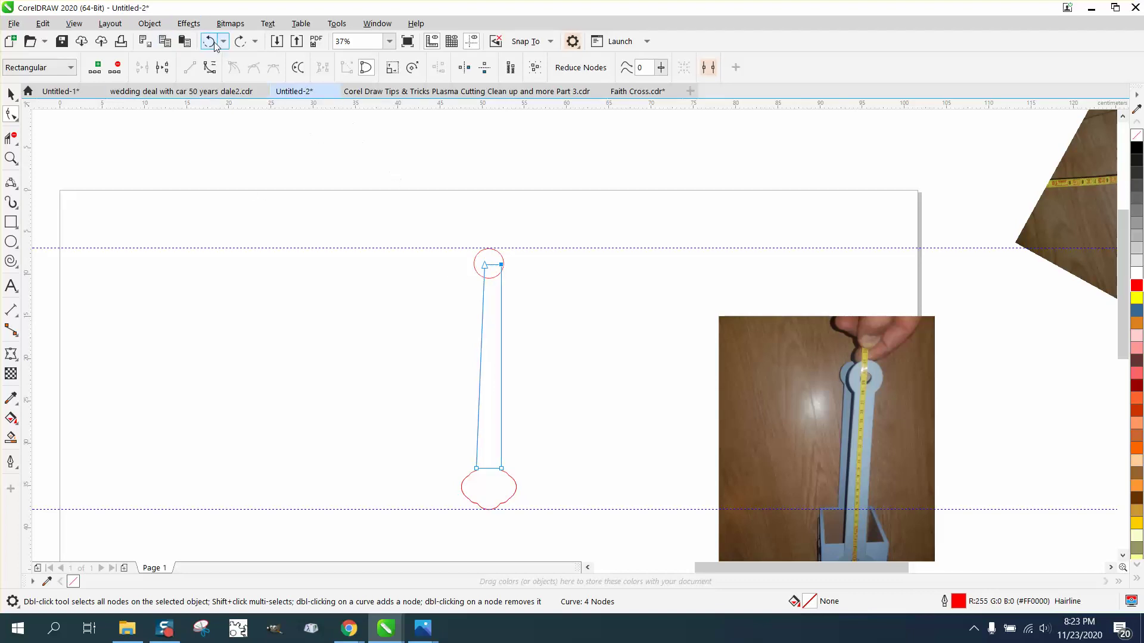
click(214, 43)
click(214, 46)
click(214, 45)
Change the nudge distance to 0.5 cm
click(11, 158)
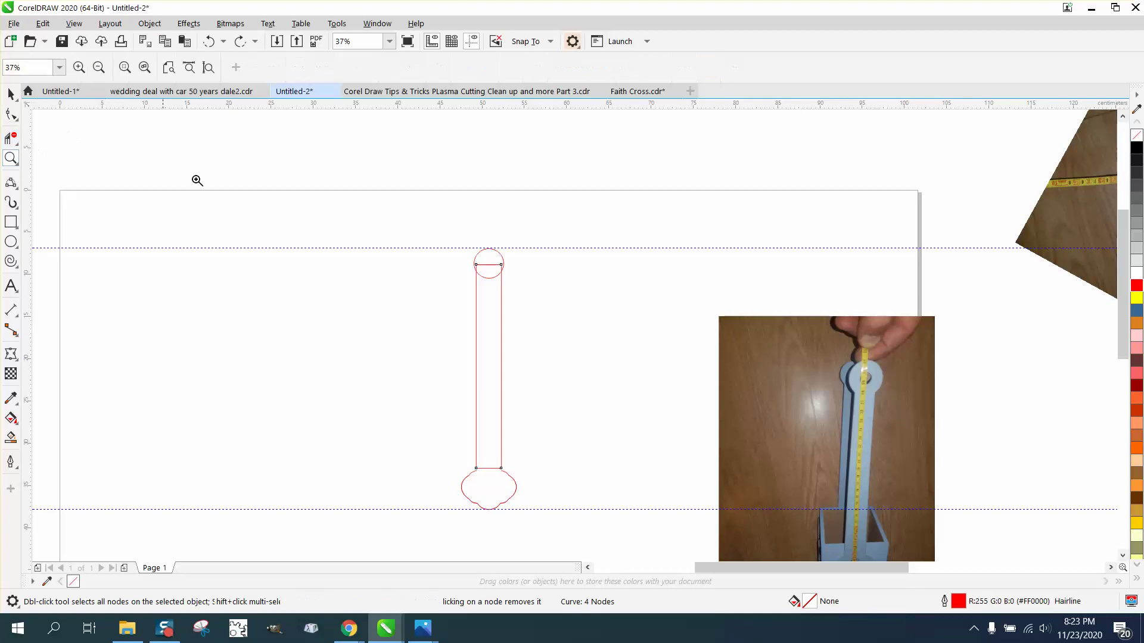
drag(450, 230, 571, 286)
click(10, 91)
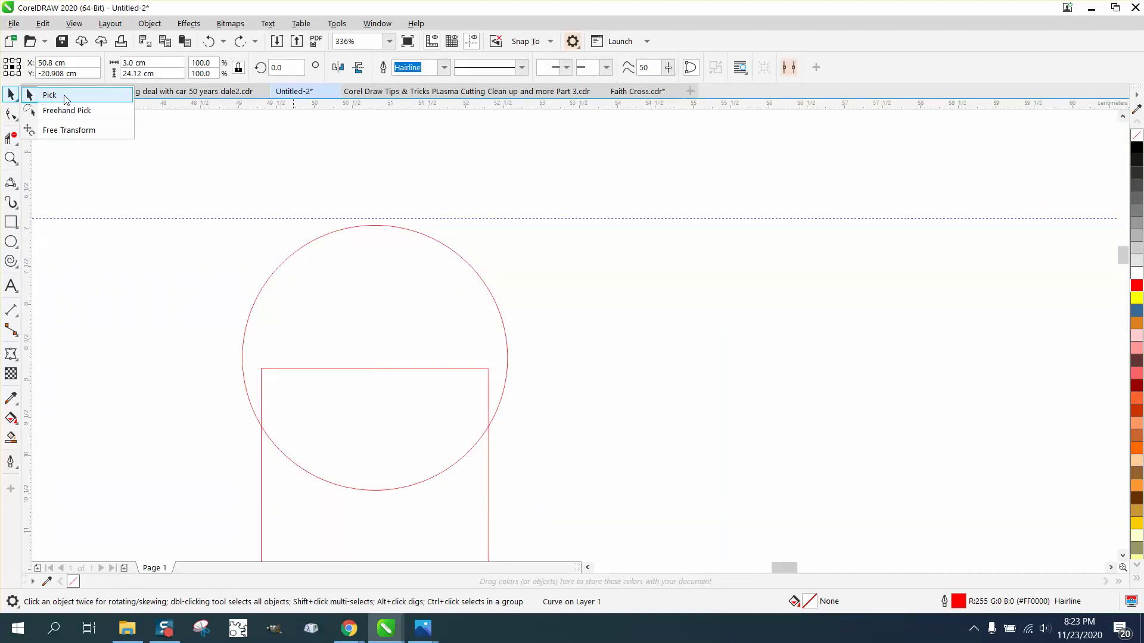
click(391, 121)
drag(471, 70, 438, 68)
text(.5)
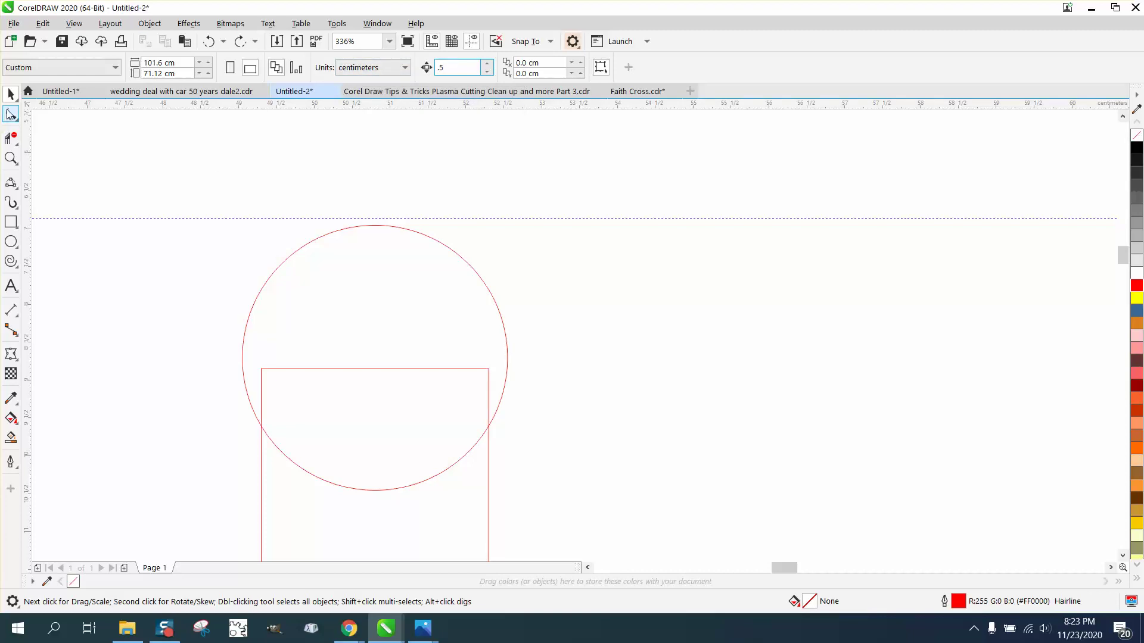
key(Return)
Nudge the shaft's top-left and top-right nodes 0.5 cm inward to taper it
key(F10)
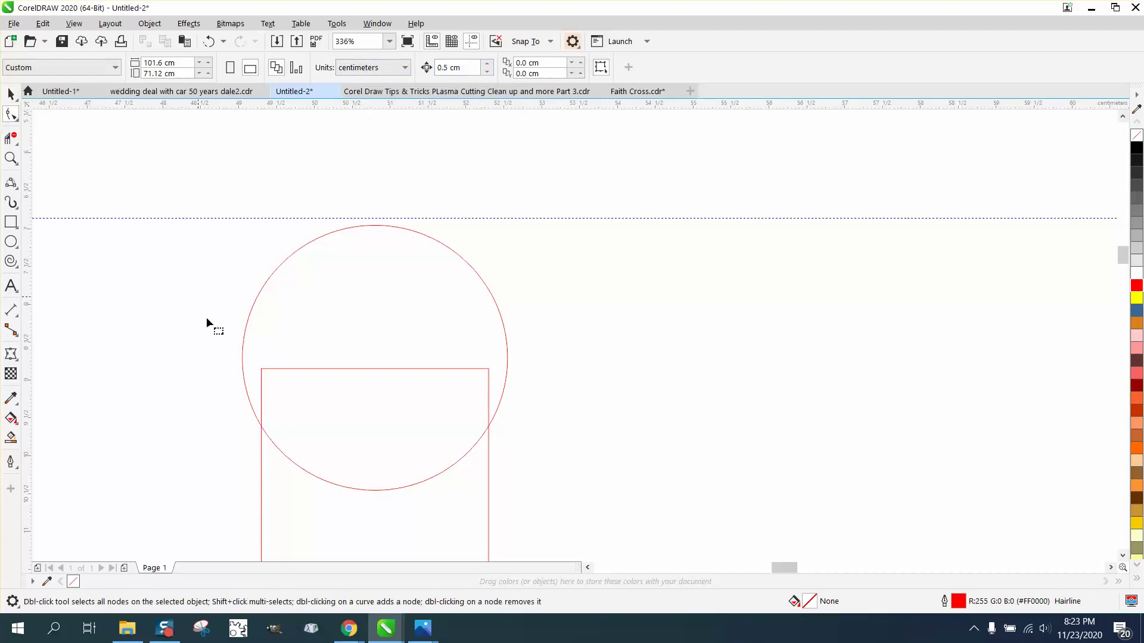
click(262, 369)
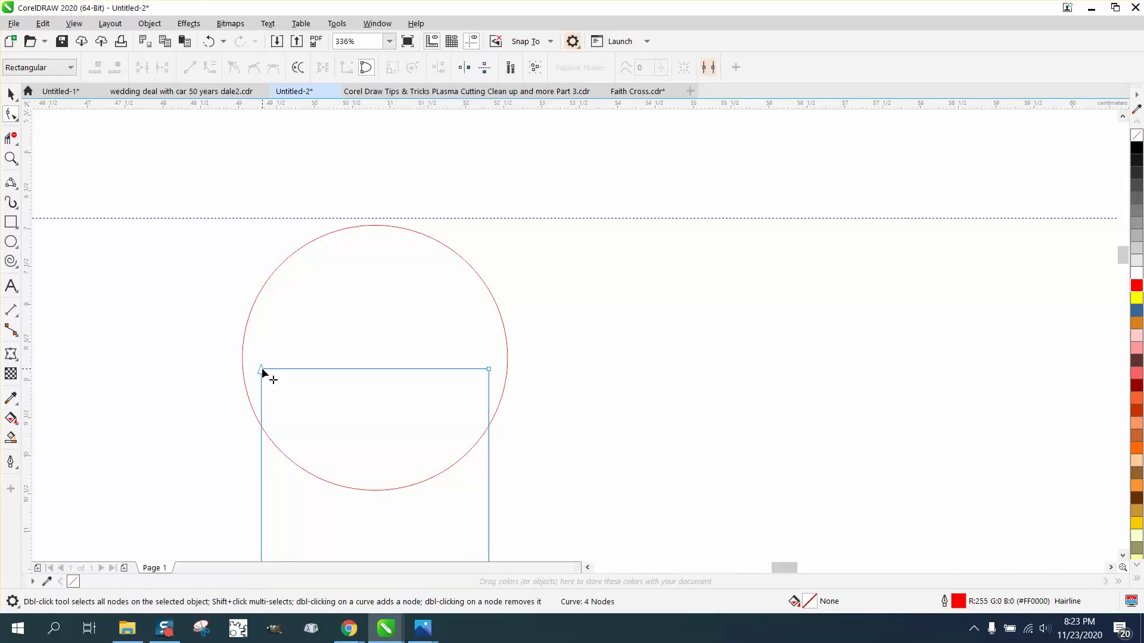
click(261, 370)
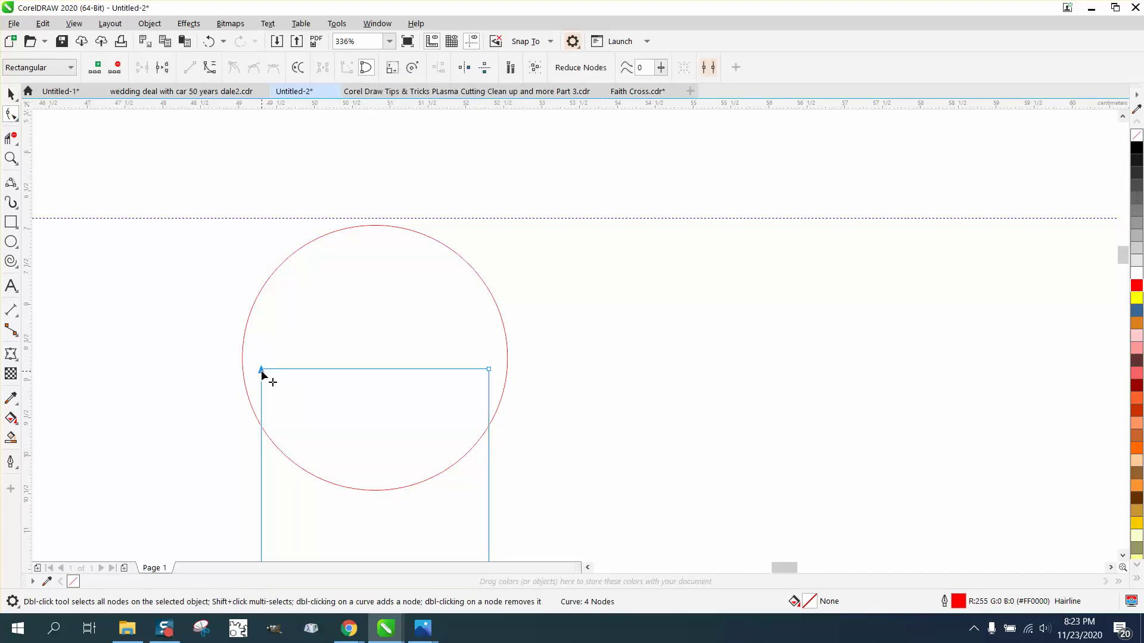
key(Right)
key(Left)
scroll(375, 298, down, 5)
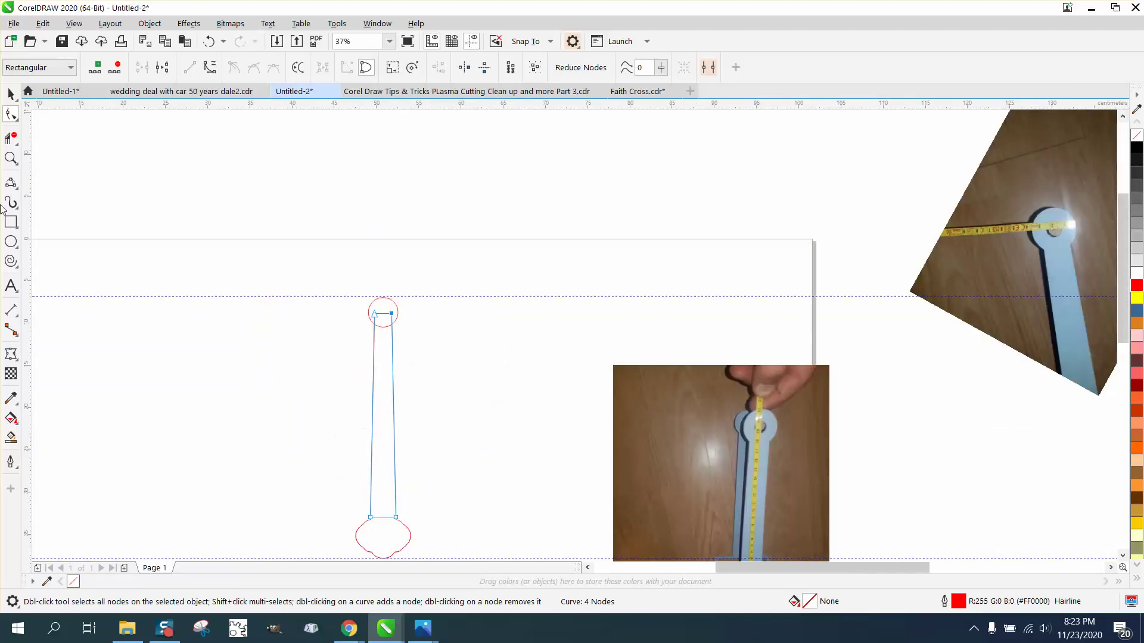
Delete the rectangle's top edge and the circle's inner arc with Virtual Segment Delete
click(11, 158)
drag(349, 286, 448, 347)
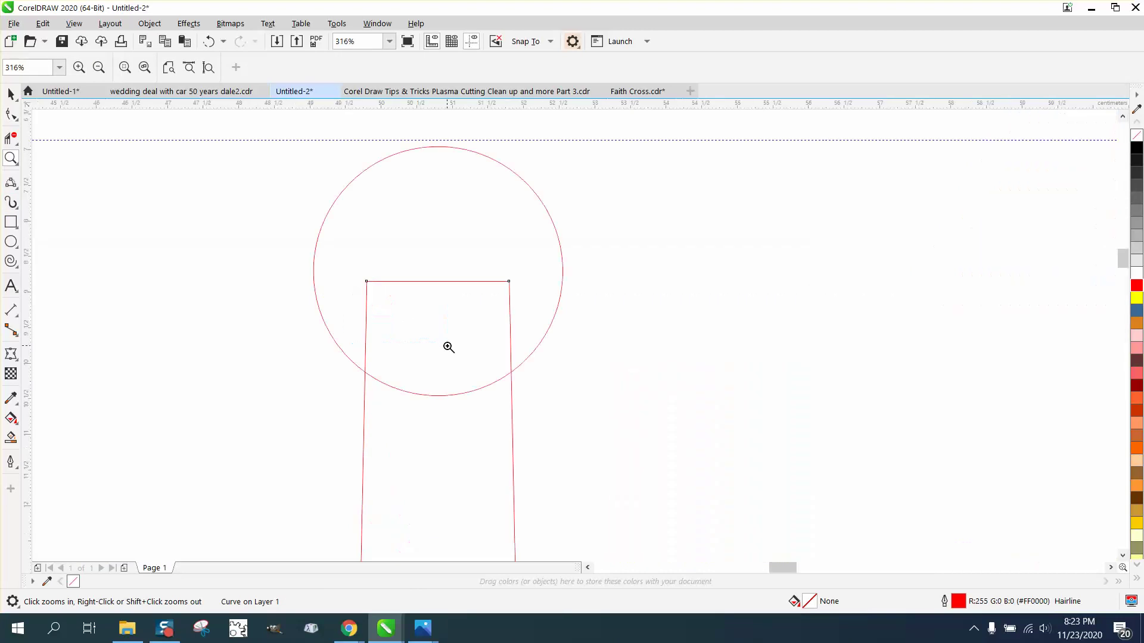
click(10, 139)
drag(422, 257, 433, 453)
scroll(392, 411, down, 6)
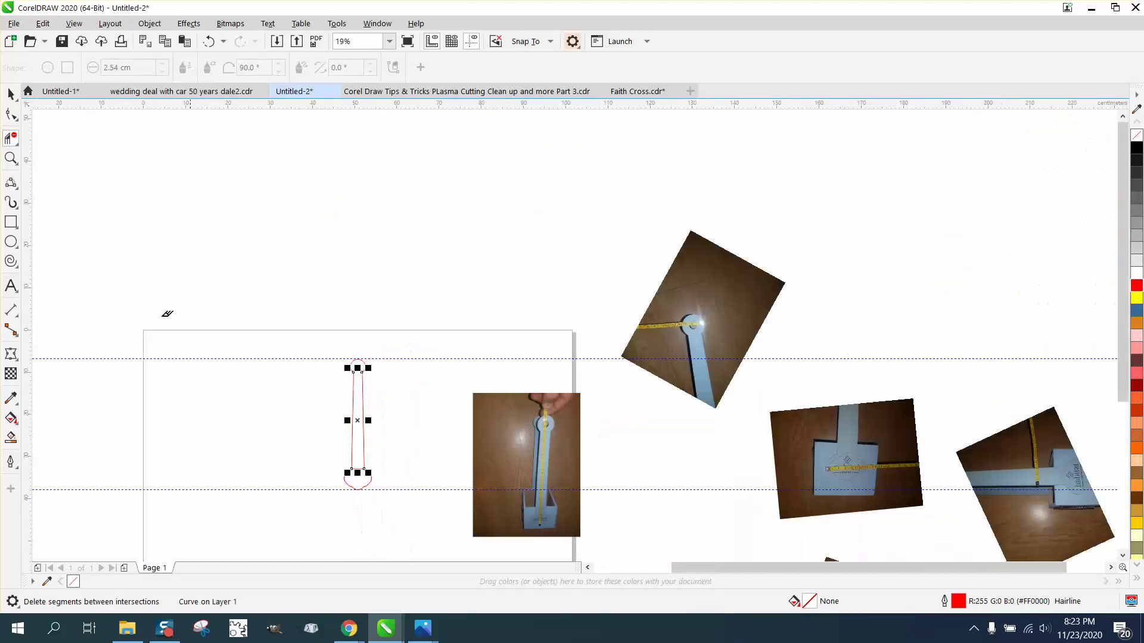
Stretch the handle down into the scalloped base and delete the overlapping segments there
key(z)
drag(307, 434, 435, 504)
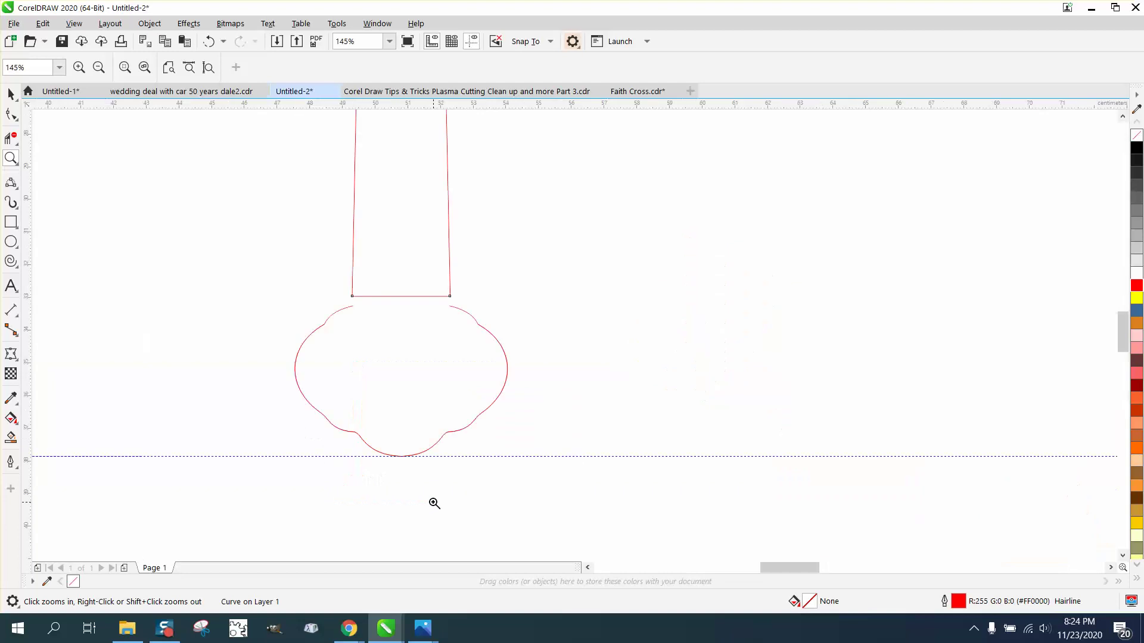
click(11, 93)
click(404, 298)
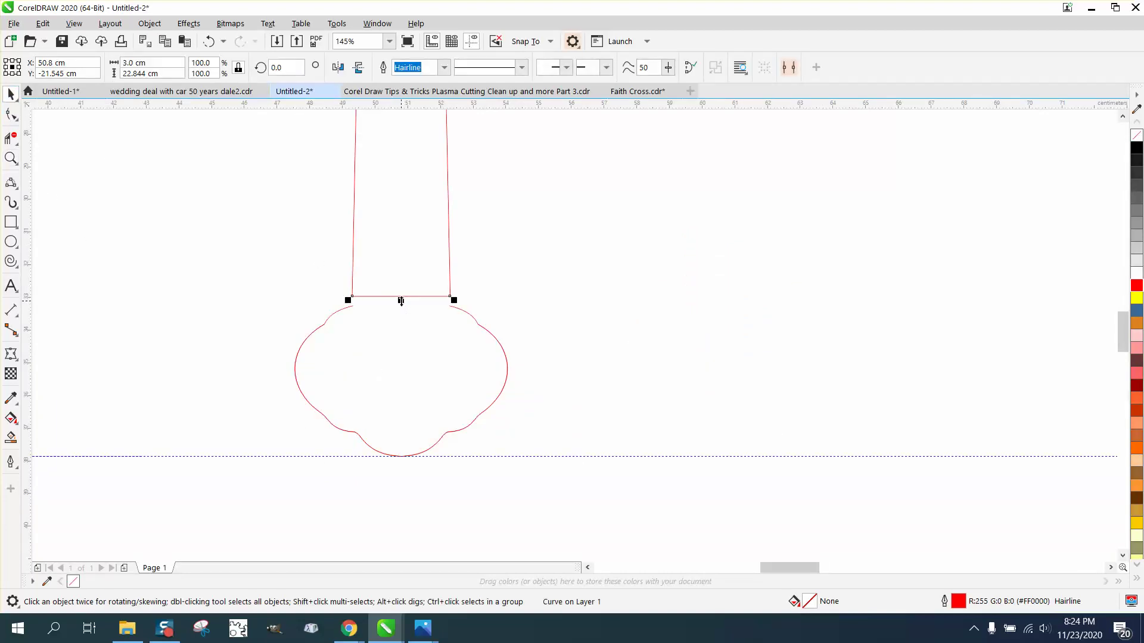
drag(402, 303, 405, 339)
click(11, 138)
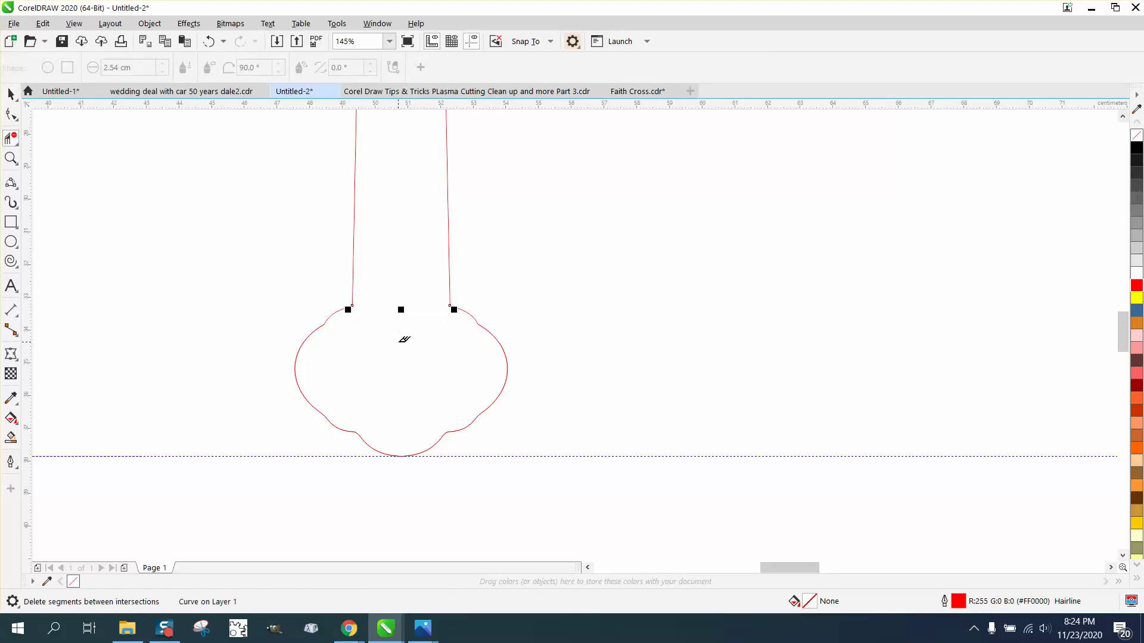
scroll(403, 336, down, 4)
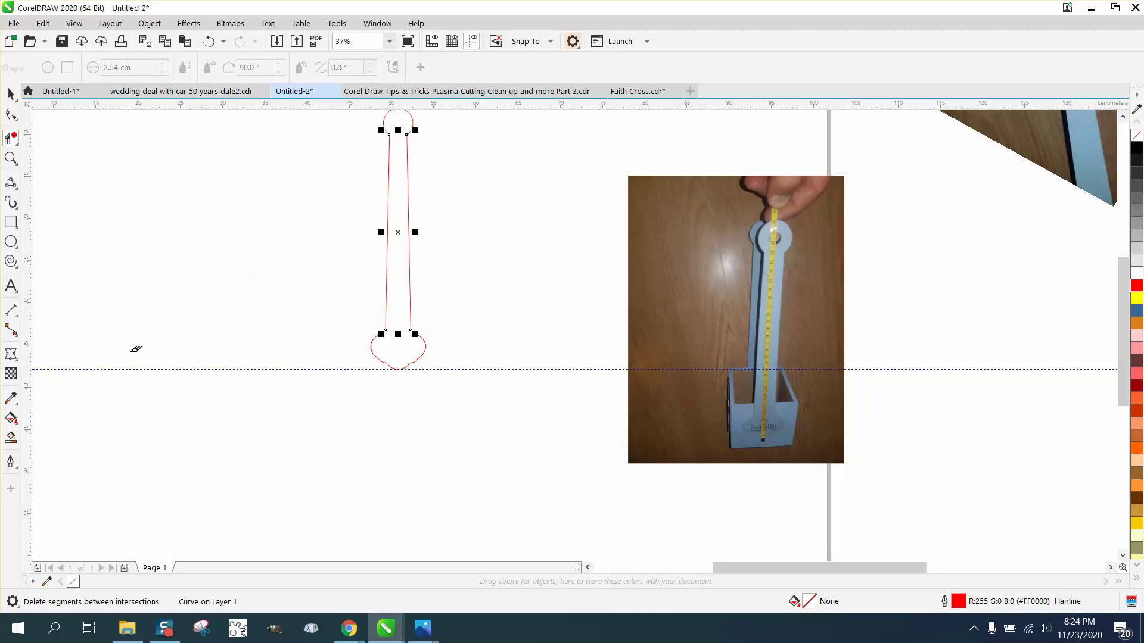
Smart Fill the handle into a new object, shift it left, and give it no fill with a red outline
click(11, 439)
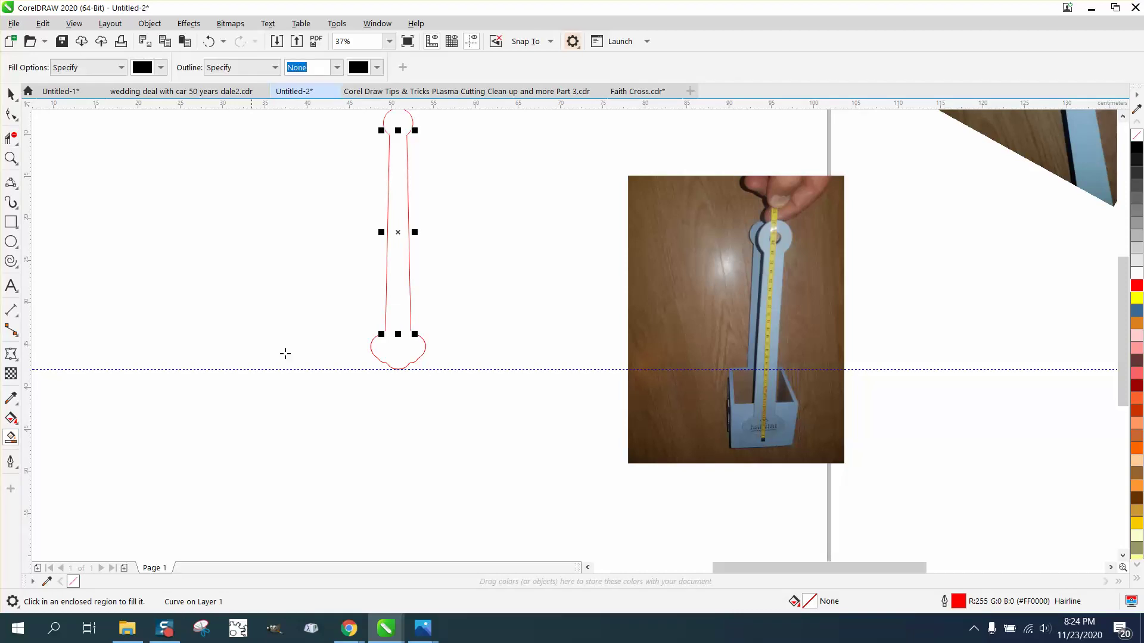
click(397, 313)
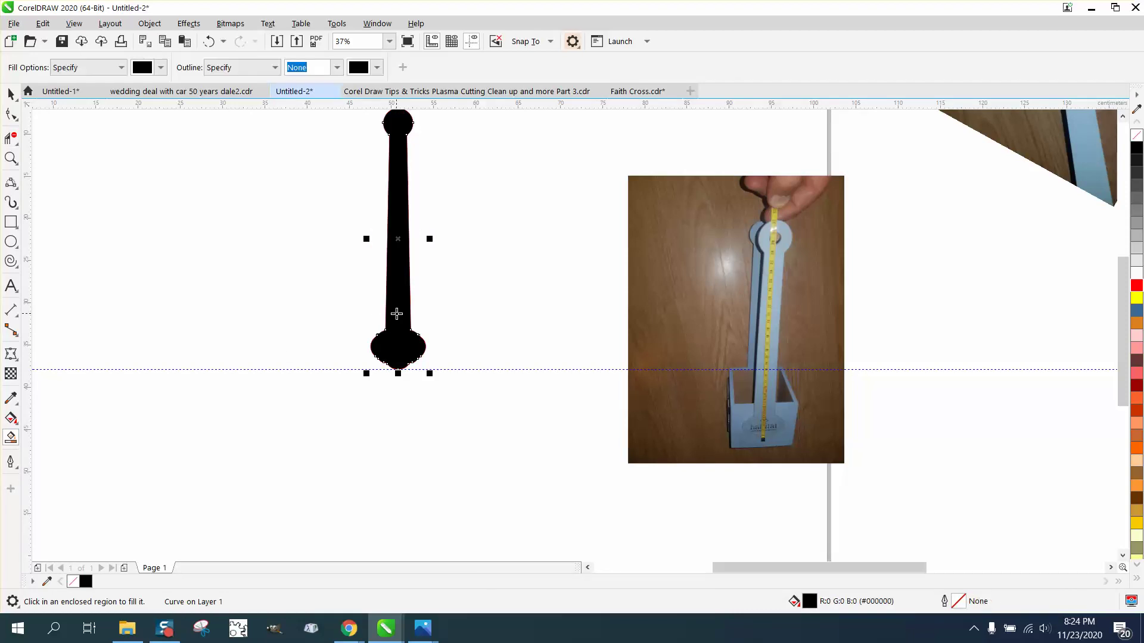
key(Left)
key(Left)
key(Left)
key(Left)
key(Left)
key(Left)
key(Left)
key(Left)
key(Left)
key(Left)
key(Left)
key(Left)
key(Left)
key(Left)
key(Left)
key(Left)
key(Left)
key(Left)
key(Left)
key(Left)
key(Left)
key(Left)
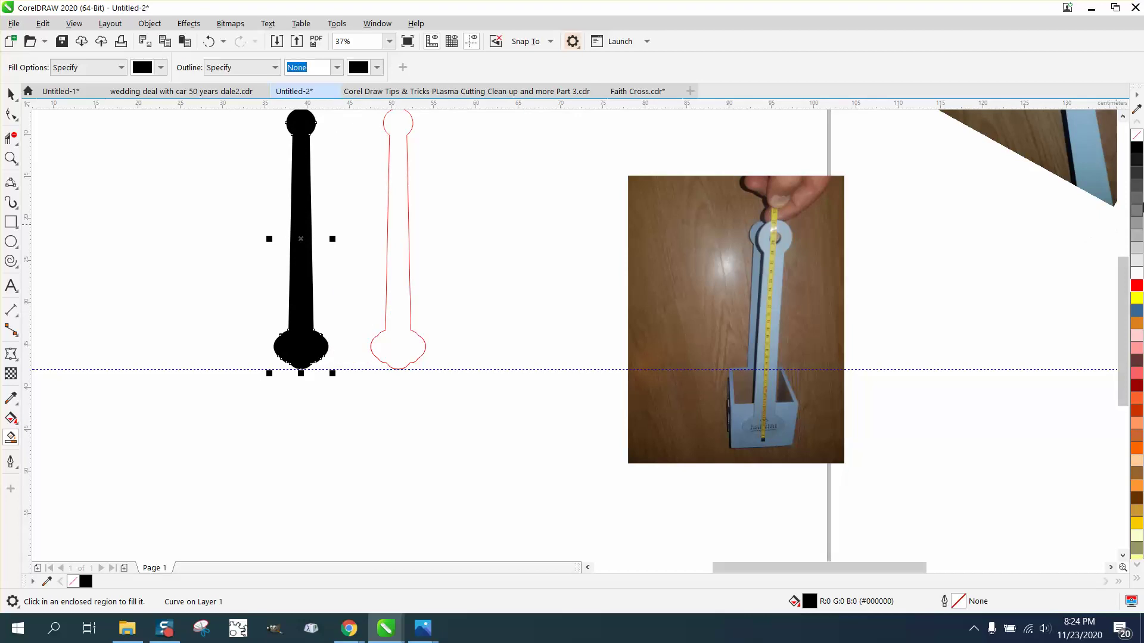
click(1137, 136)
right_click(1136, 285)
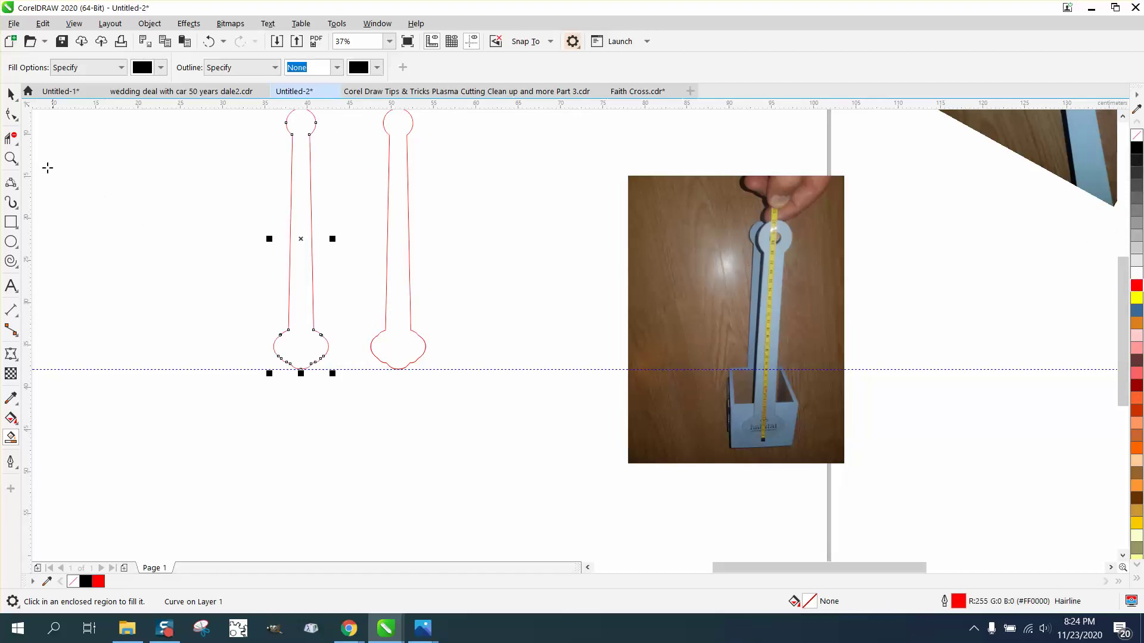
click(11, 157)
drag(722, 225, 832, 283)
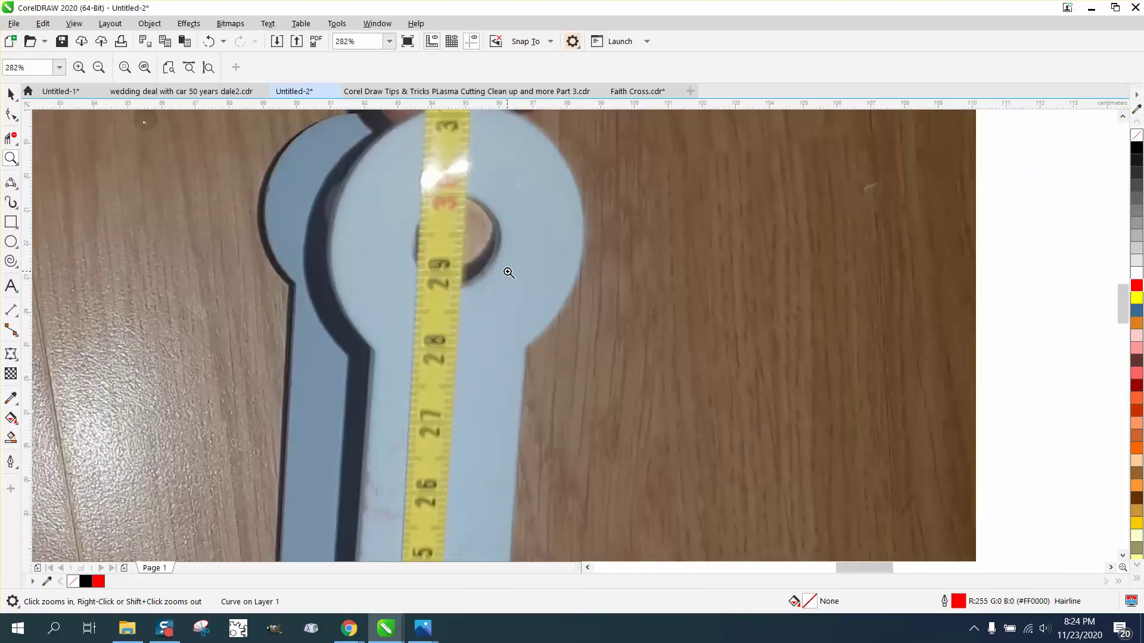
Draw a 1 cm wide circle for the hole
scroll(506, 268, down, 3)
click(10, 240)
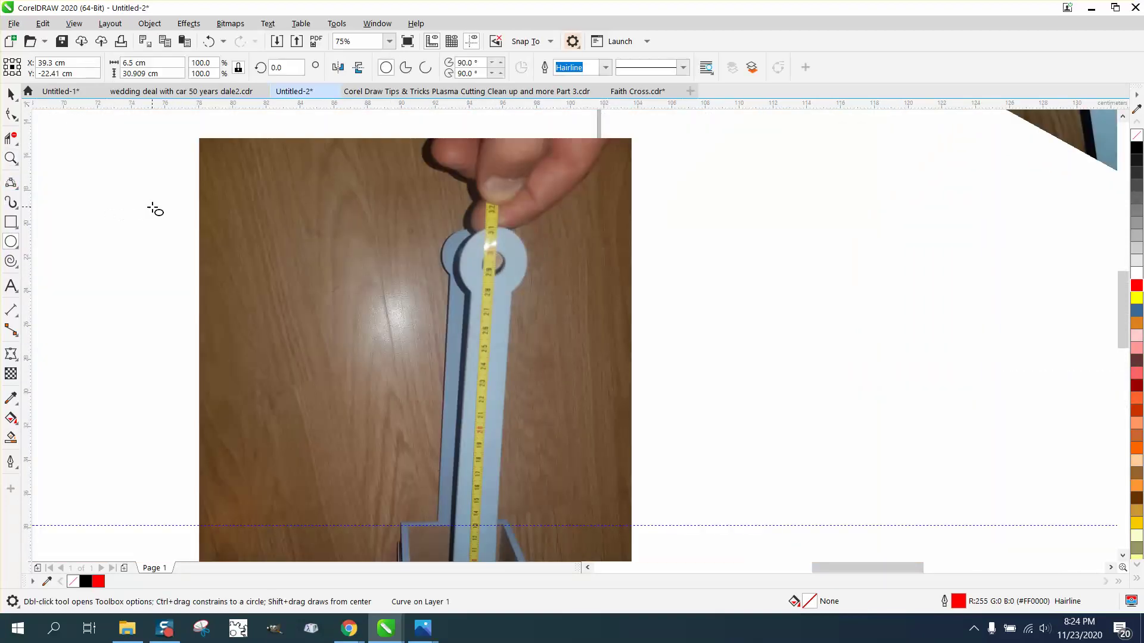
drag(154, 205, 123, 235)
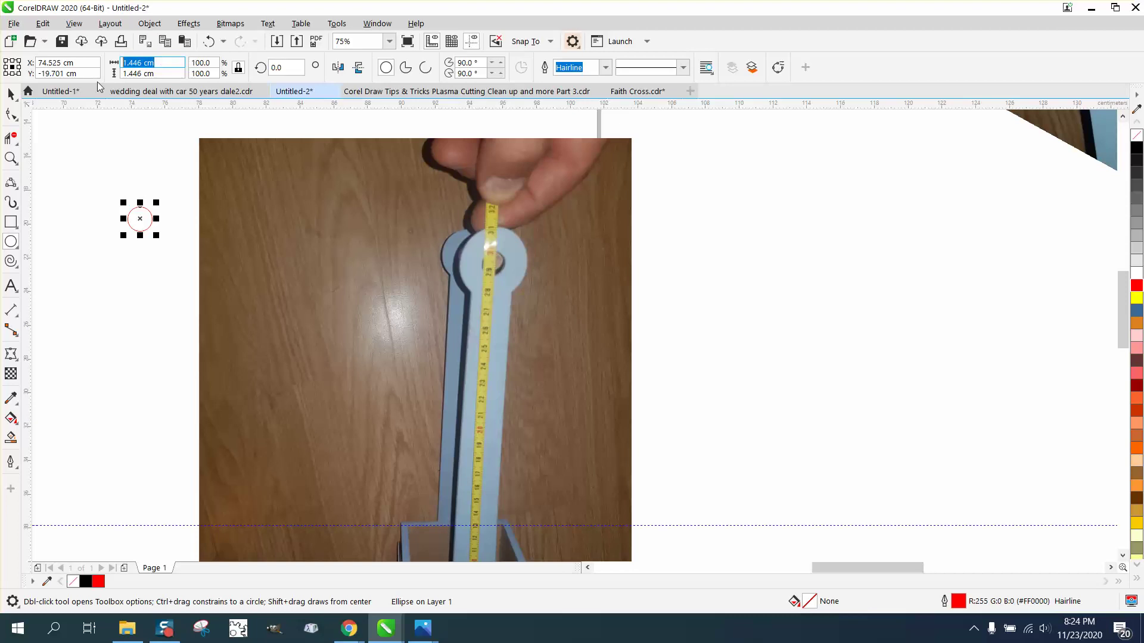
text(1)
key(Return)
Delete the extra handle outline together with its top circle
scroll(417, 316, down, 3)
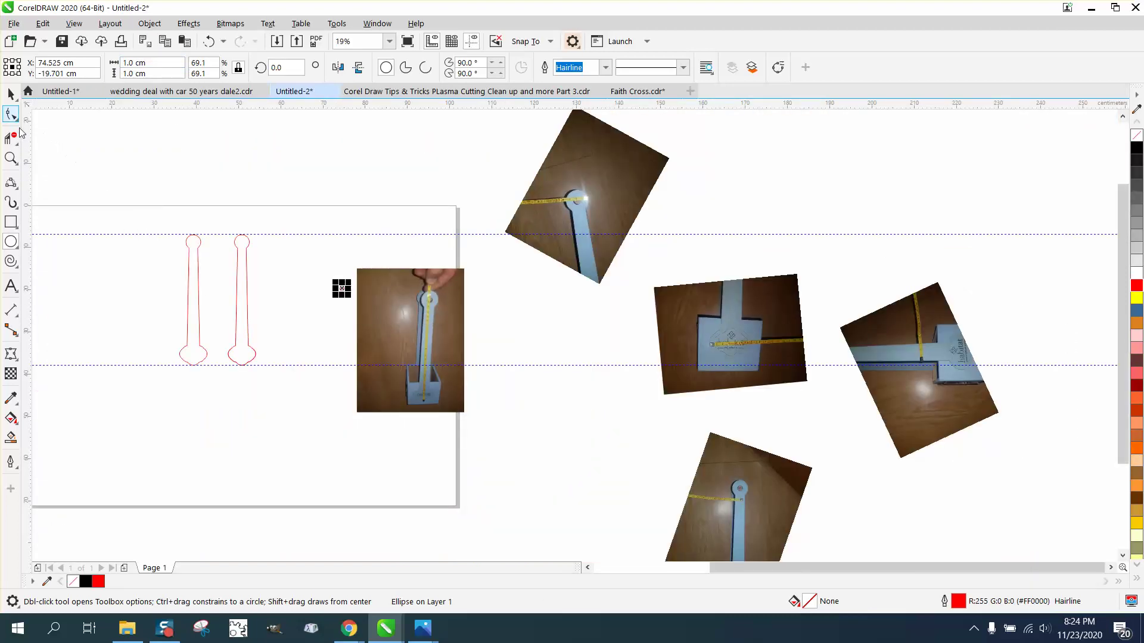
click(11, 94)
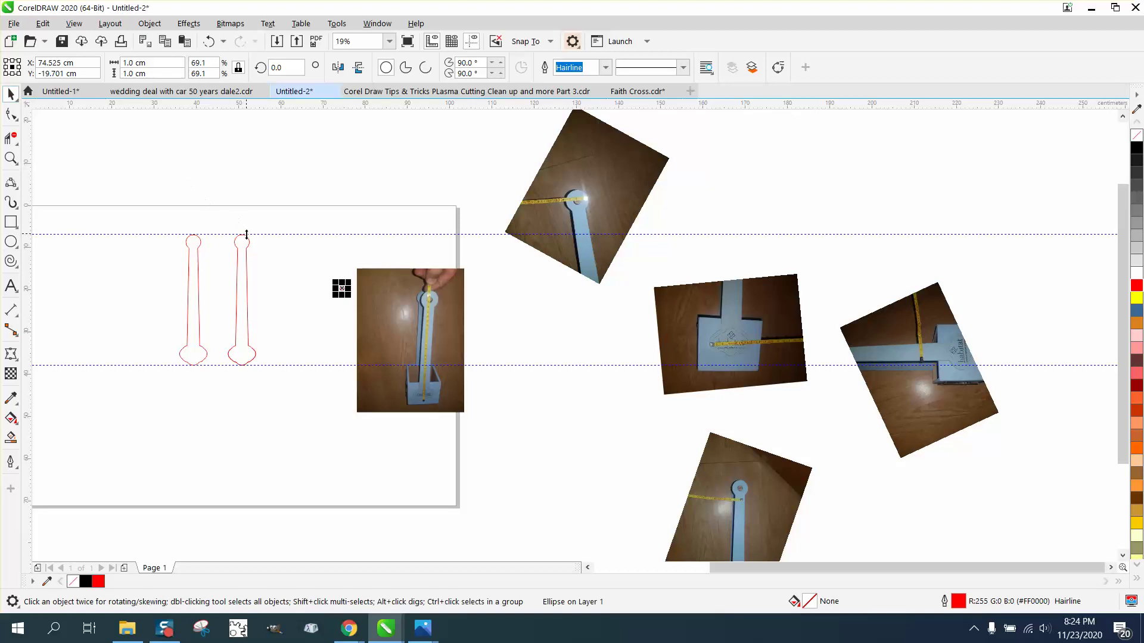
drag(246, 235, 279, 229)
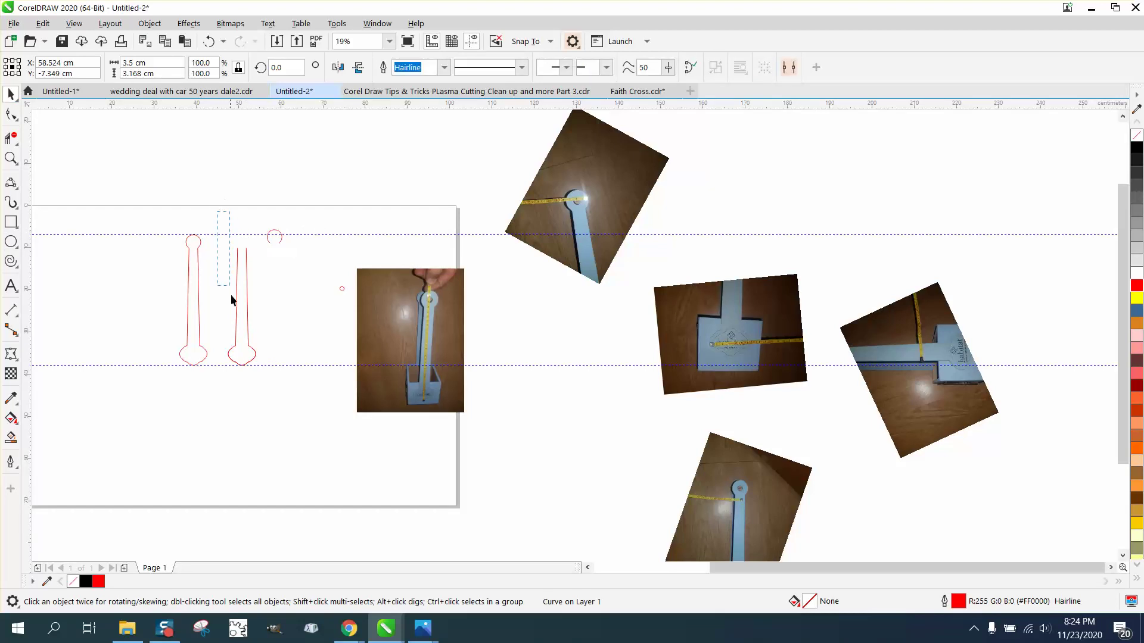
drag(294, 388, 298, 388)
key(Delete)
Centre the small red circle and the remaining handle outline on the page
click(342, 289)
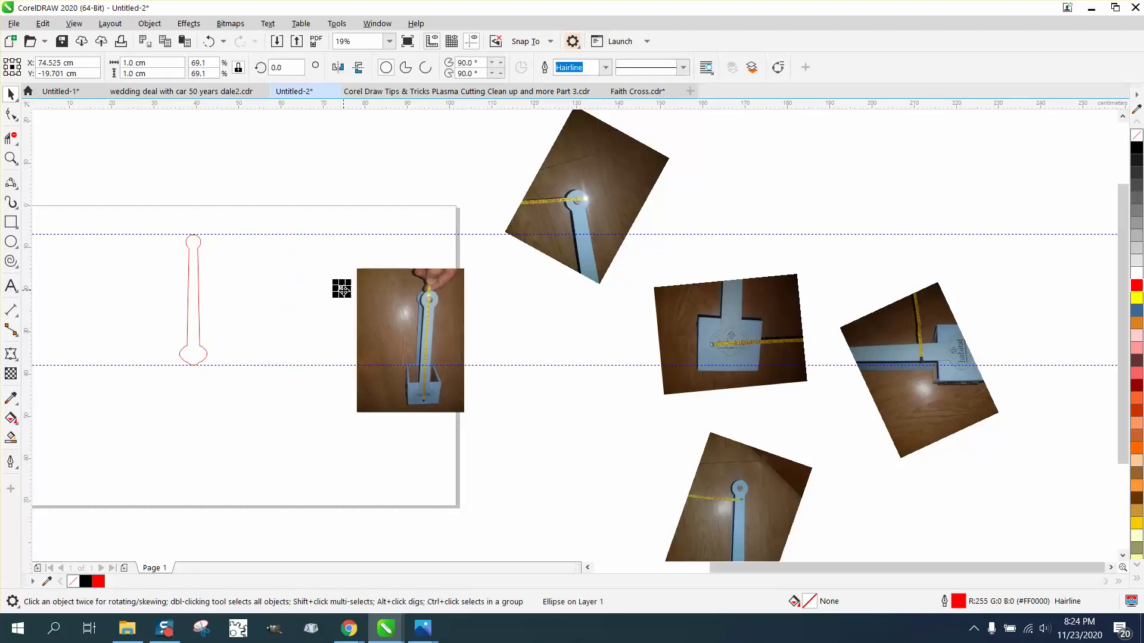
key(p)
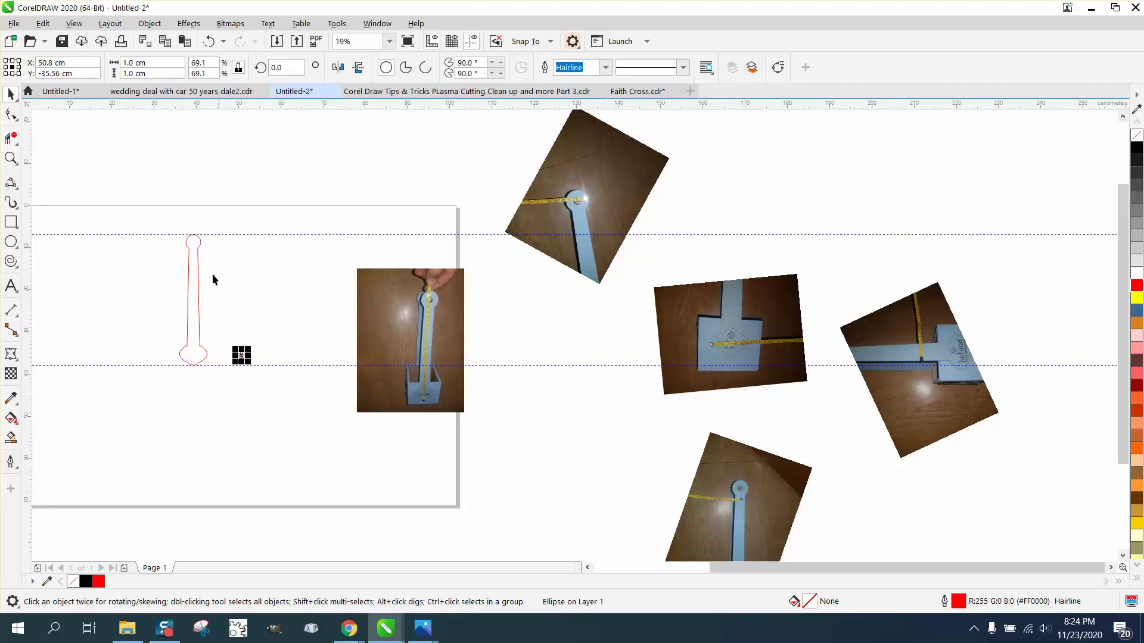
mouse_move(154, 218)
mouse_down()
mouse_move(171, 340)
mouse_move(216, 386)
mouse_up()
key(p)
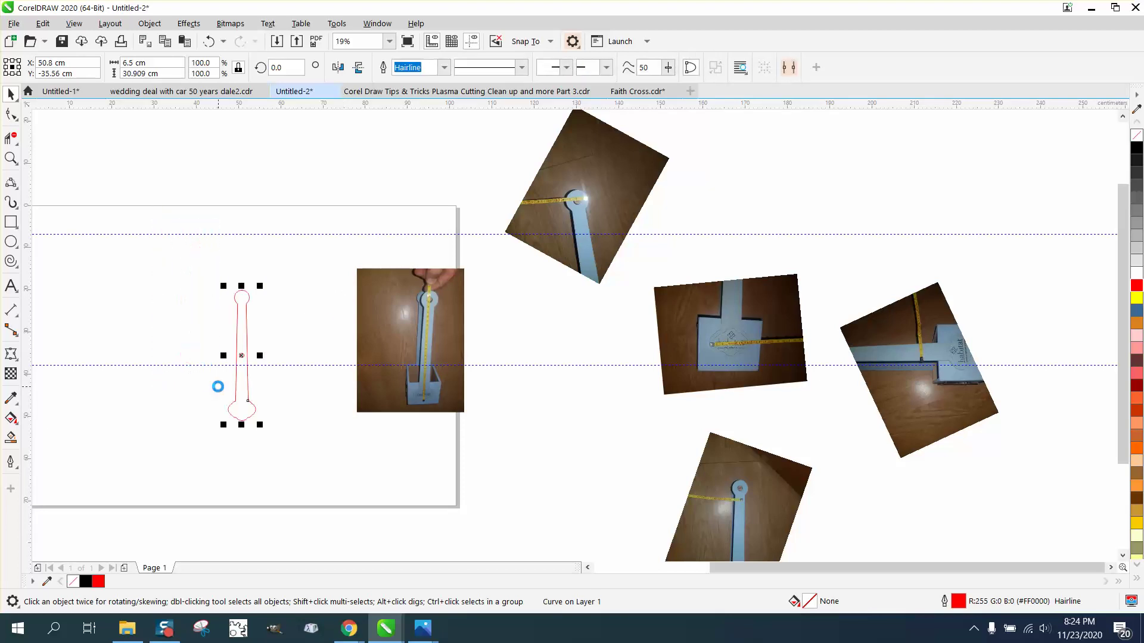
Move the 1 cm circle up onto the centre of the handle's round top
click(11, 158)
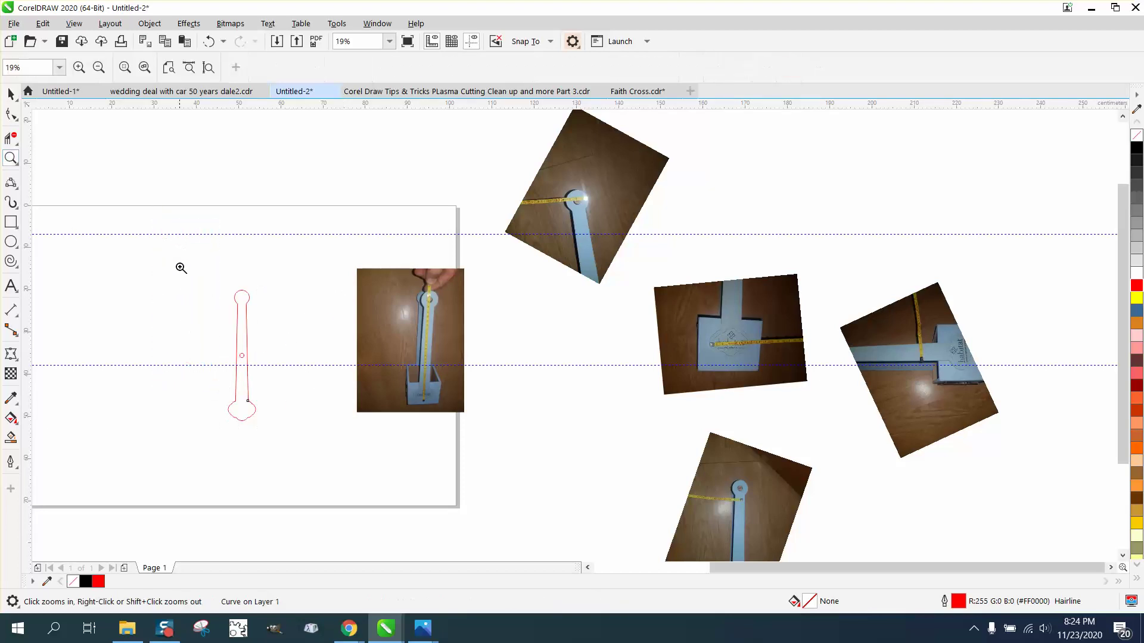
drag(179, 264, 394, 467)
click(11, 96)
click(598, 317)
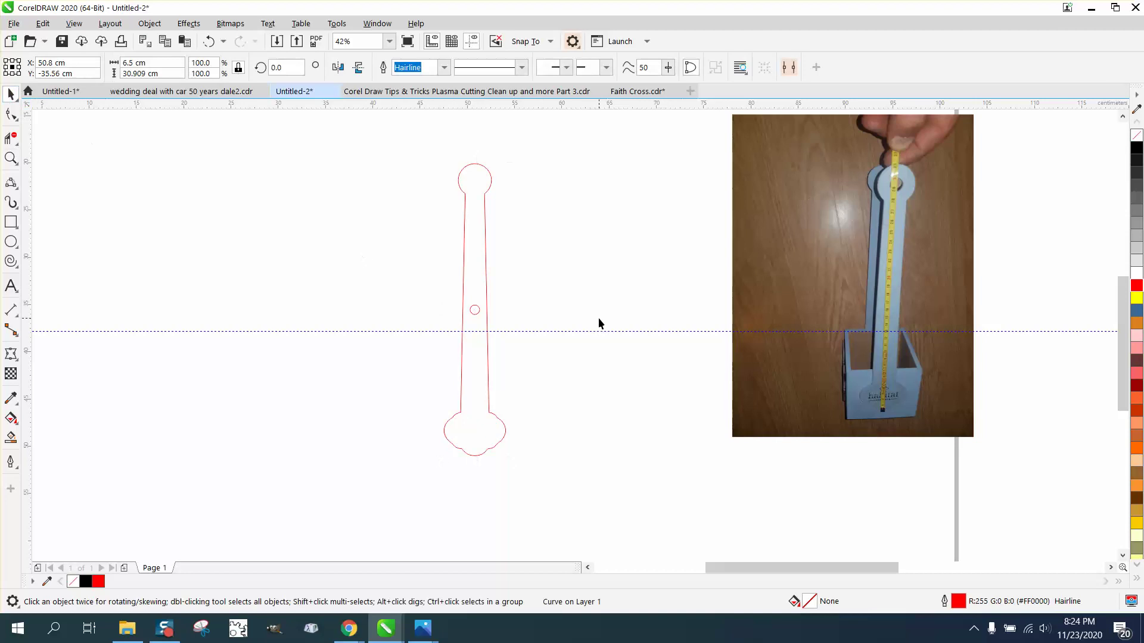
click(475, 313)
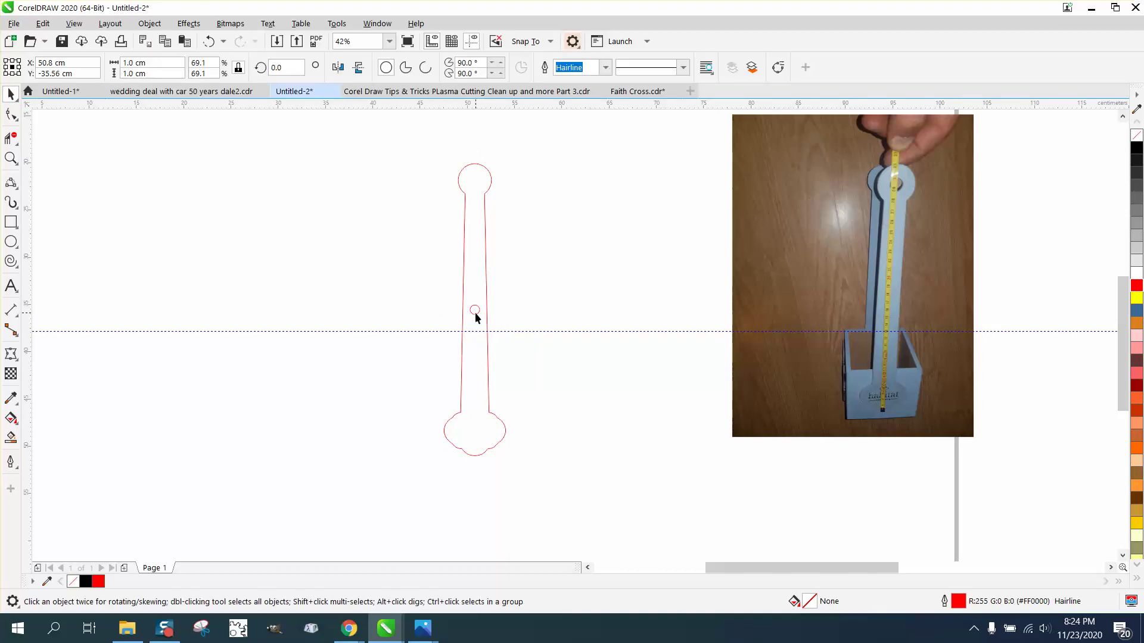
drag(474, 312, 476, 189)
click(11, 157)
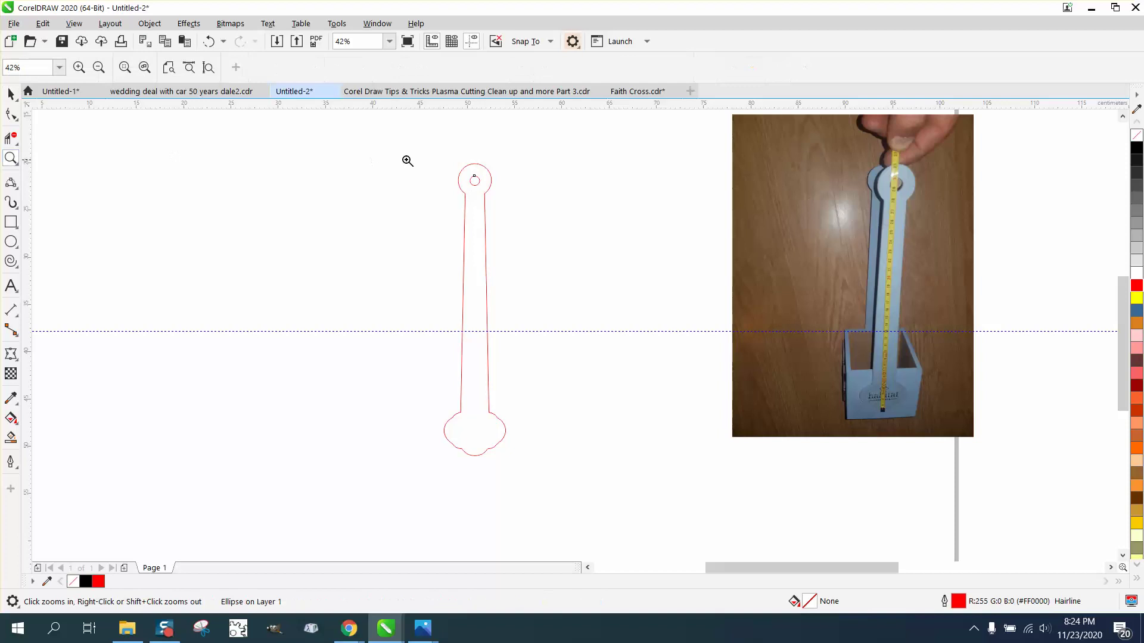
drag(407, 161, 551, 220)
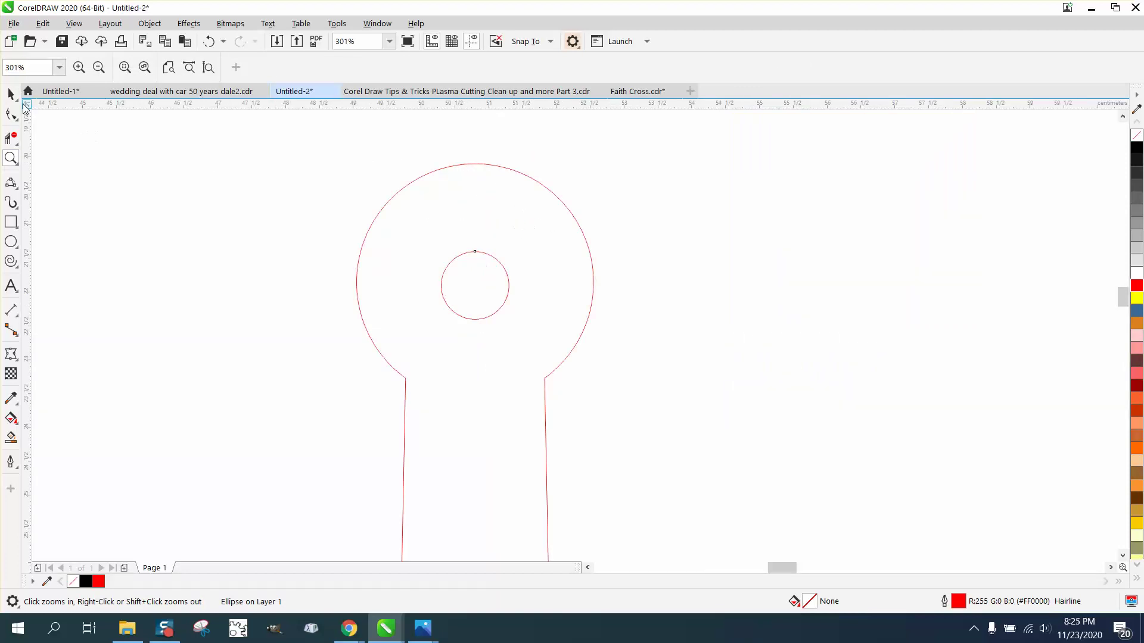
Set the nudge distance to 0.001 cm with nothing selected
key(space)
click(118, 128)
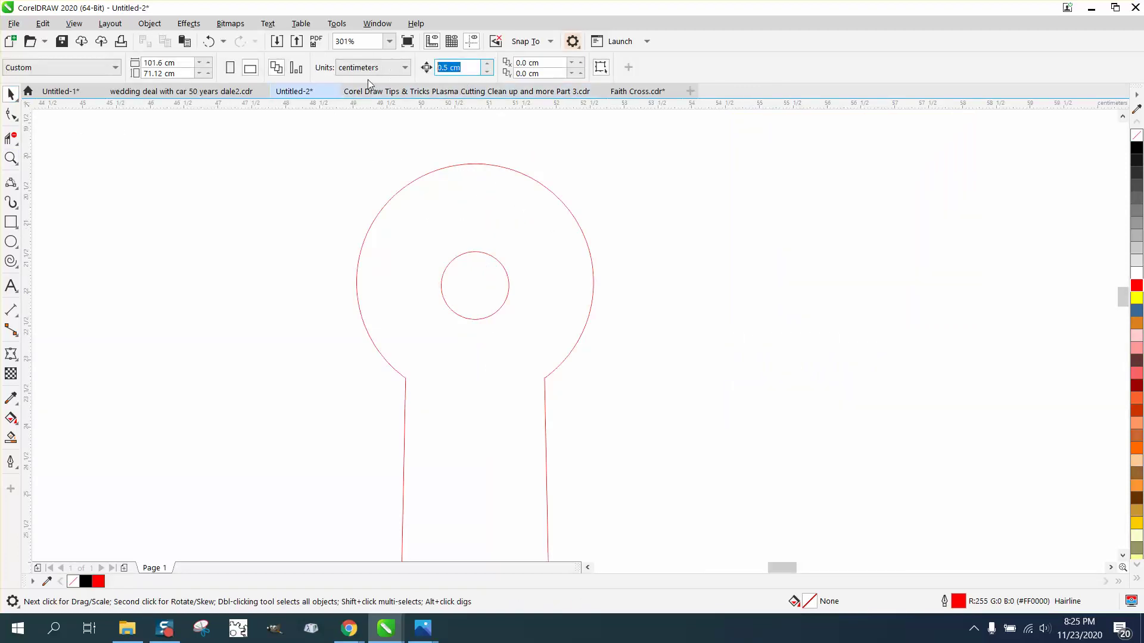
text(.001)
Nudge the 1 cm hole up twice to centre it, then select the handle outline
click(465, 254)
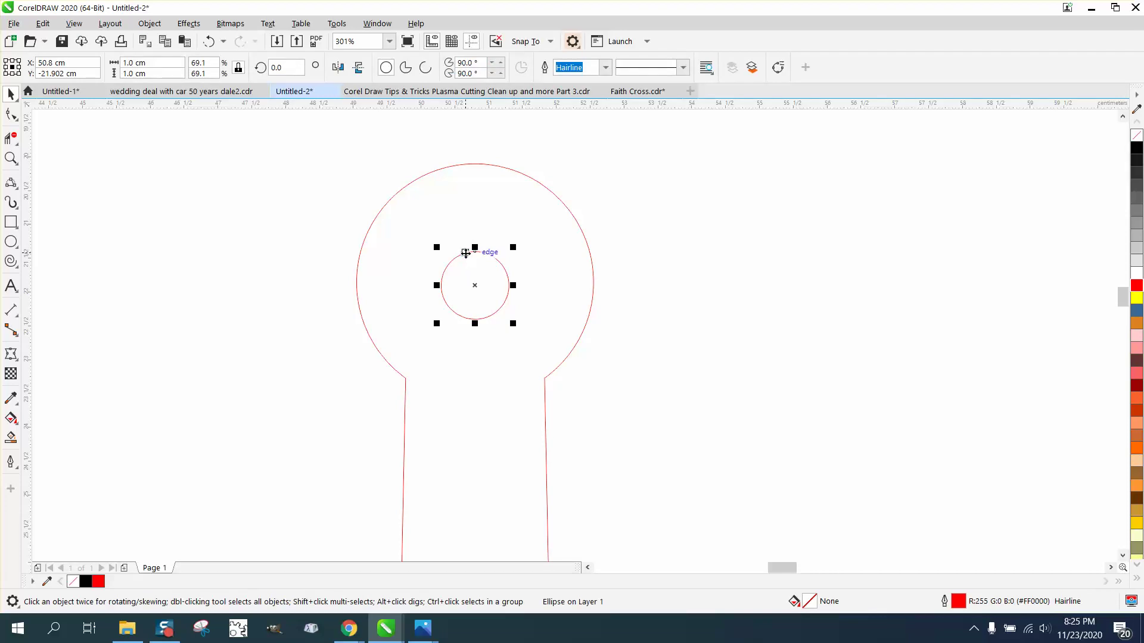
key(Up)
key(Up)
key(Up)
key(Up)
key(Up)
key(Up)
key(Up)
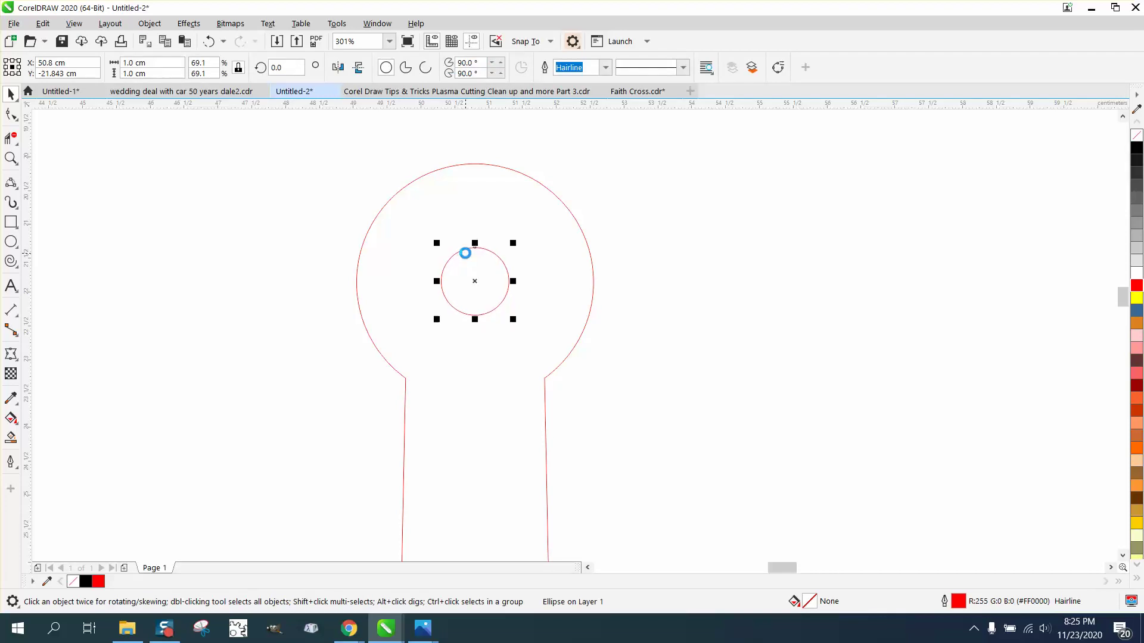
key(Up)
key(Up)
click(312, 166)
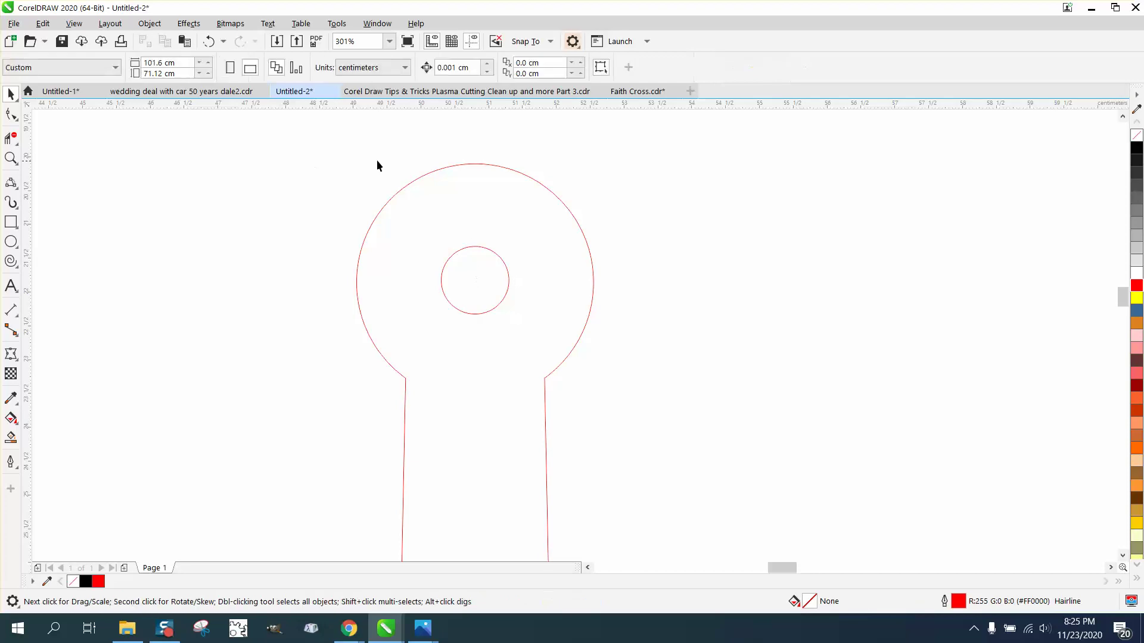
click(437, 169)
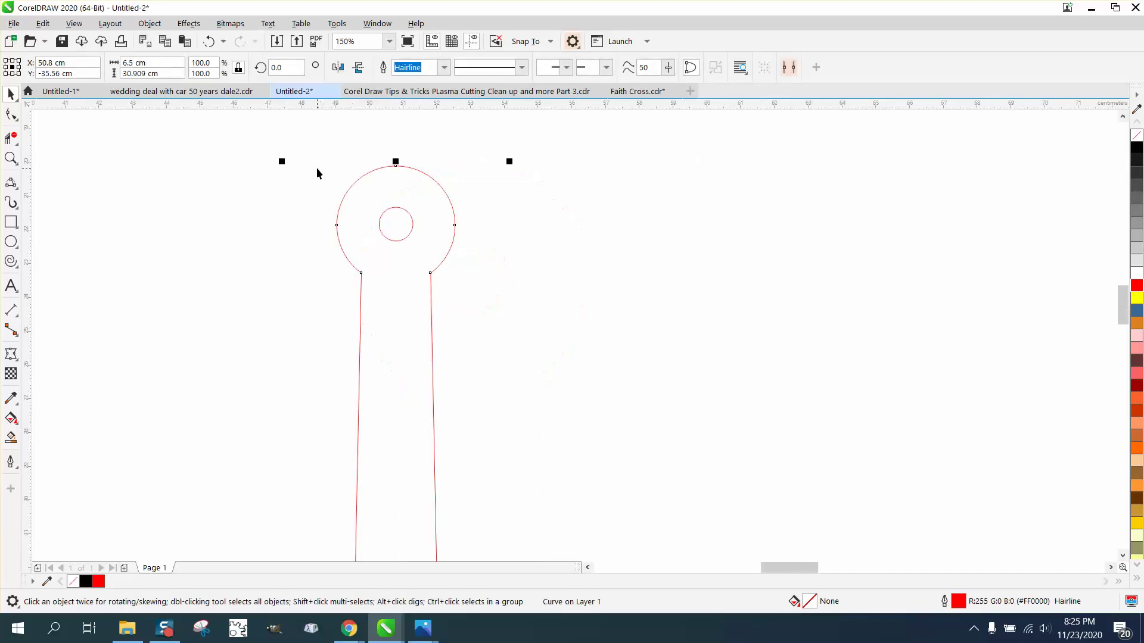
scroll(393, 190, down, 5)
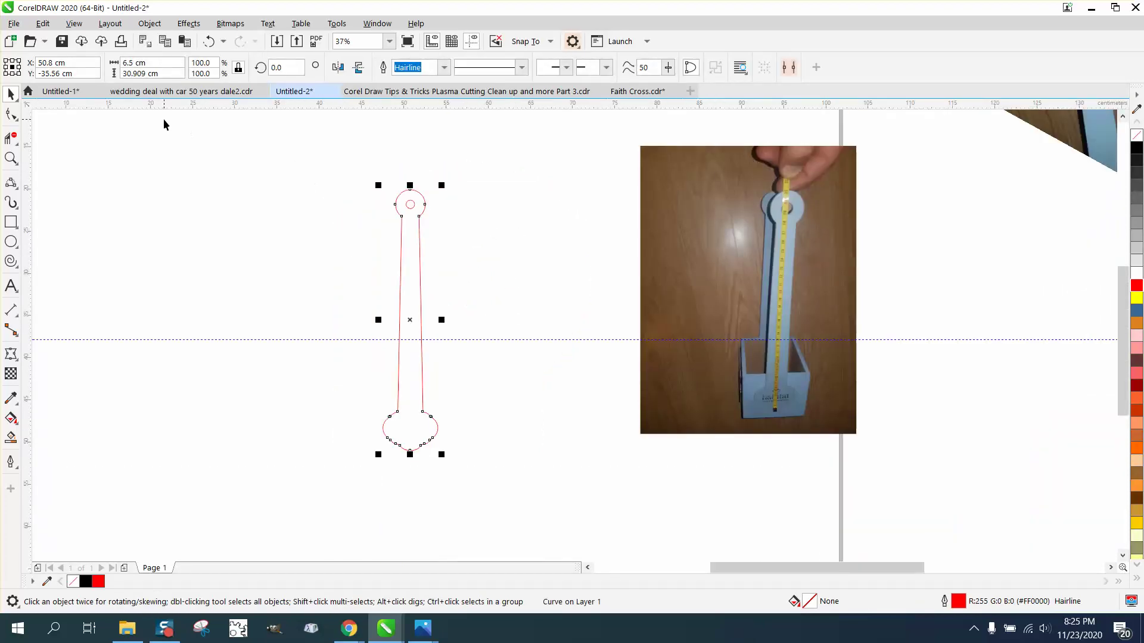
Draw a circle beside the handle and set its width to 3.5 cm
click(11, 241)
drag(264, 234, 209, 287)
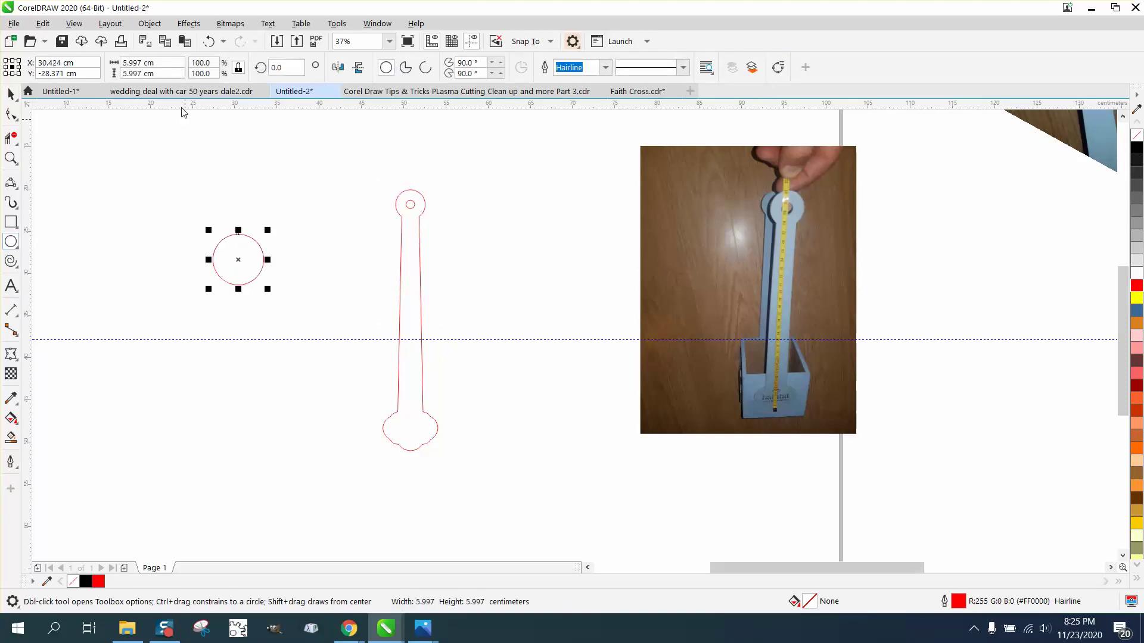
click(169, 65)
text(3.5)
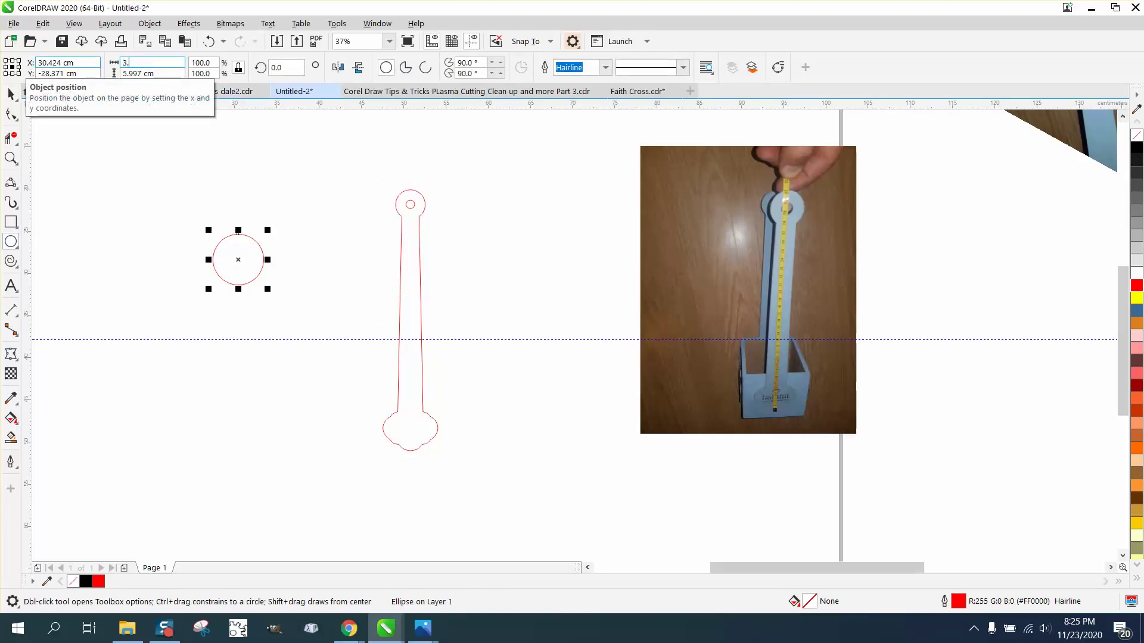
key(Return)
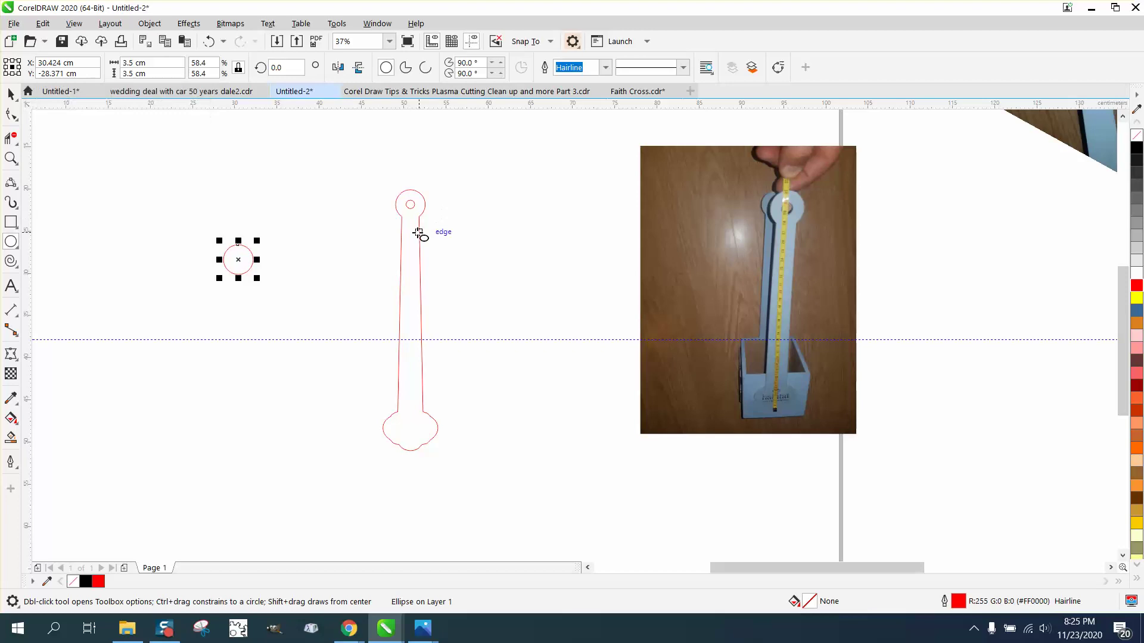
Move the hole aside and nudge the 3.5 cm circle until it matches the round top
click(10, 94)
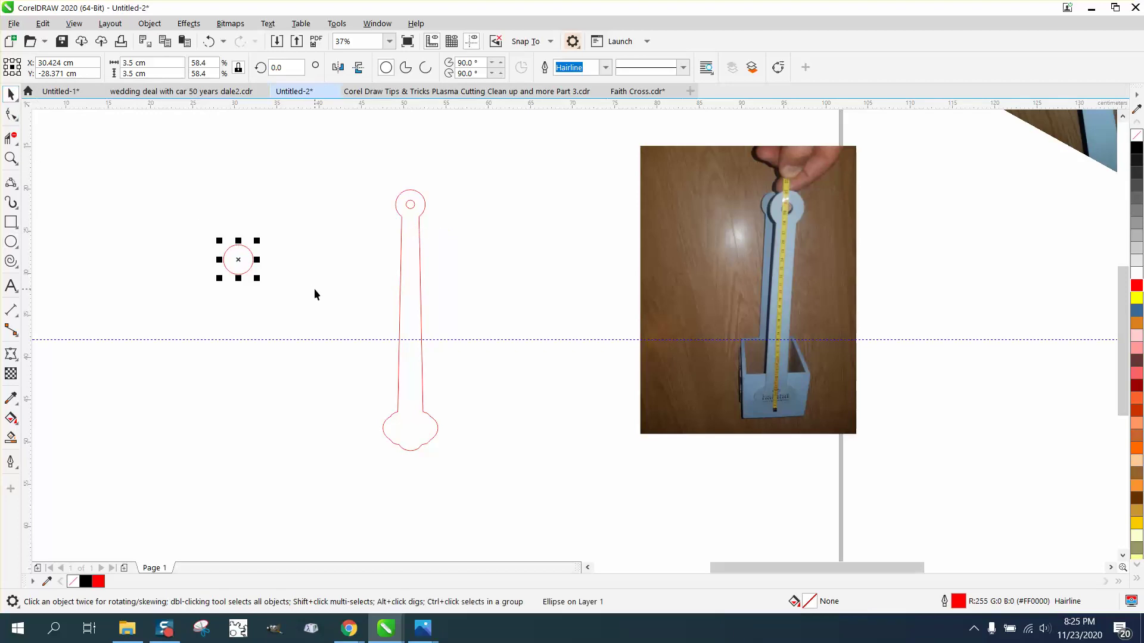
drag(408, 207, 533, 252)
drag(237, 255, 408, 207)
key(z)
drag(378, 182, 475, 256)
click(11, 94)
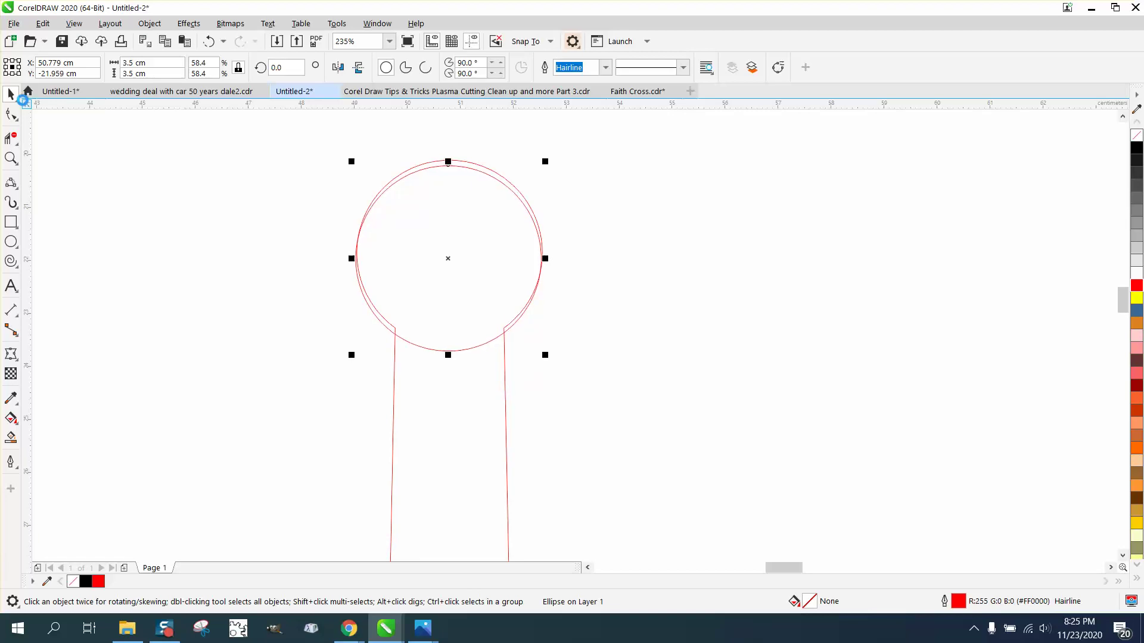
key(Tab)
key(Up)
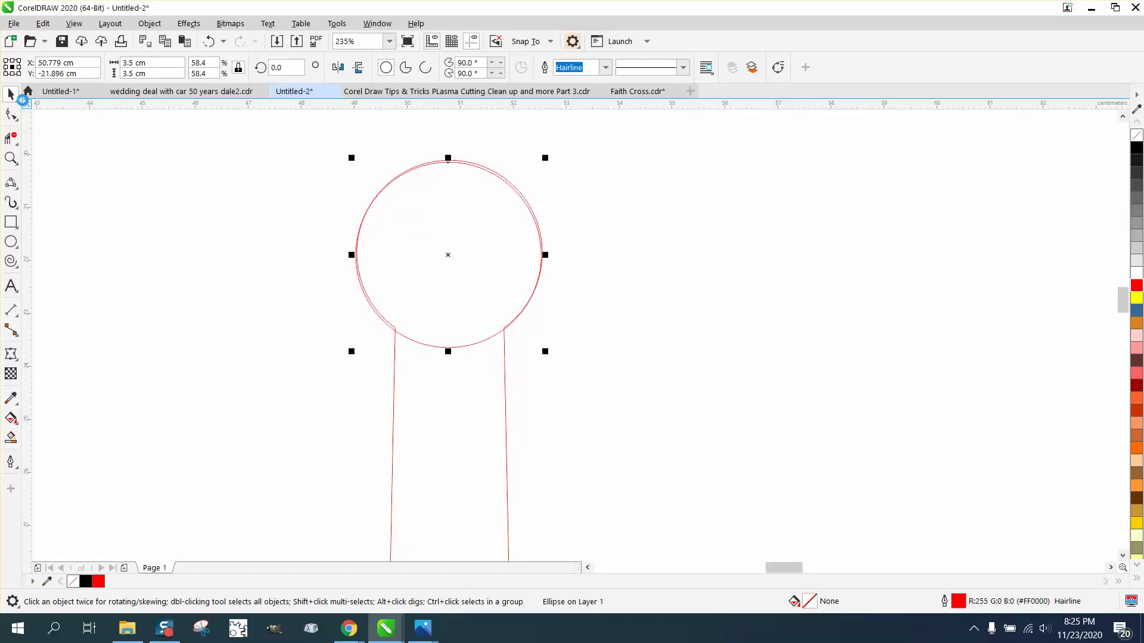
key(Up)
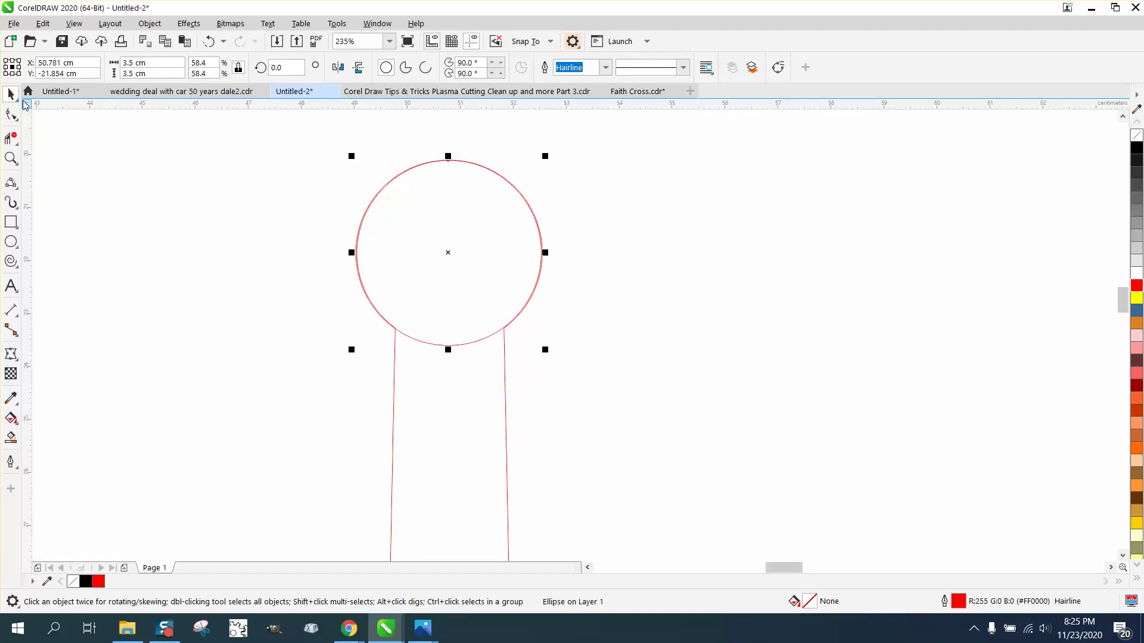
Set the nudge distance to 2 cm and duplicate the 3.5 cm circle to the right
click(618, 245)
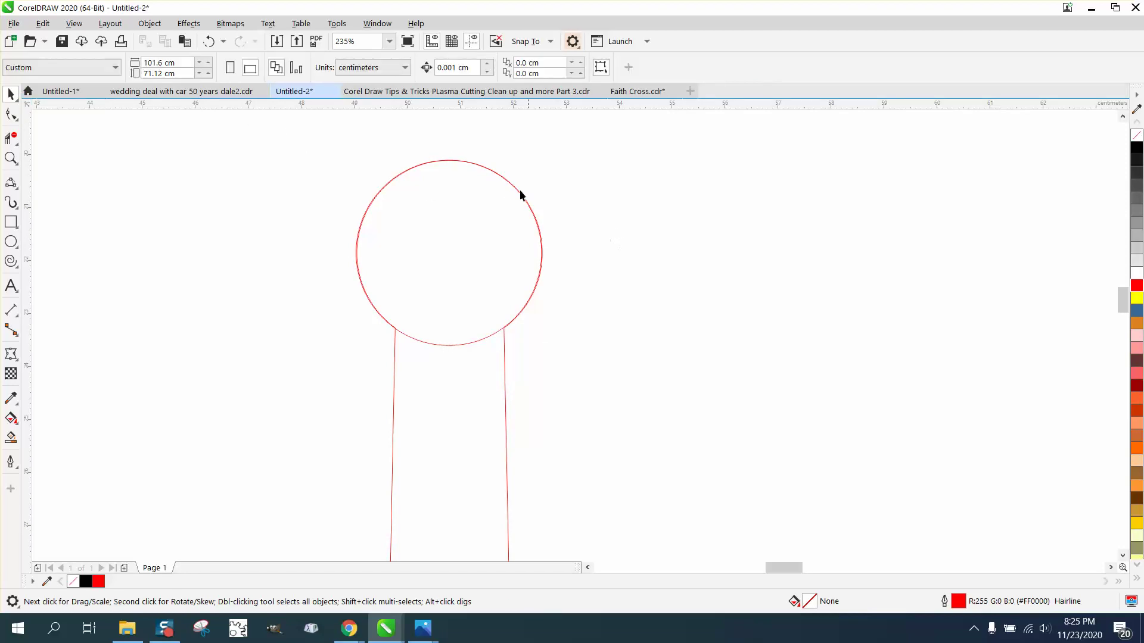
click(478, 72)
text(2)
click(419, 234)
key(ctrl+d)
key(Right)
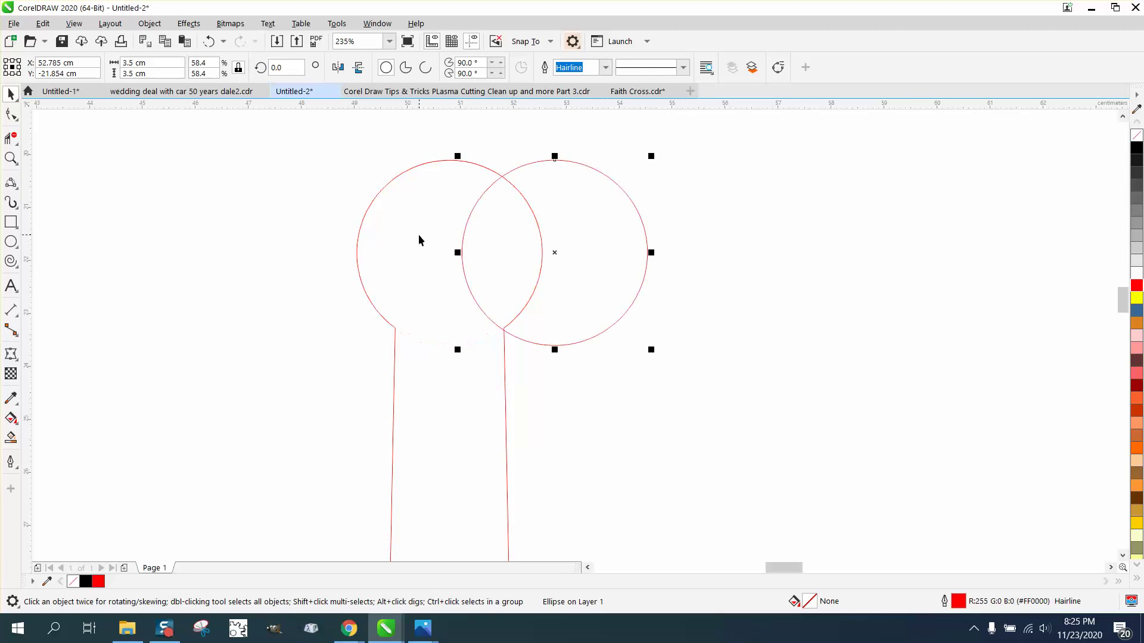
key(Right)
key(Right)
key(Right)
Draw a 1 cm circle inside the copy, align their centres, then undo it
scroll(451, 348, down, 5)
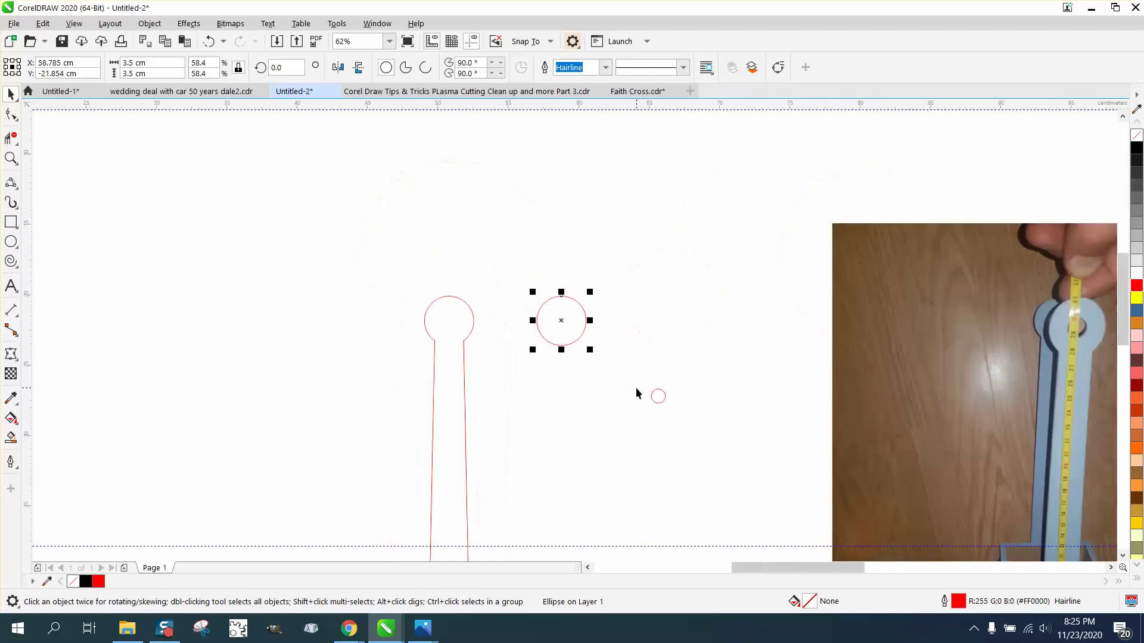
drag(548, 316, 562, 329)
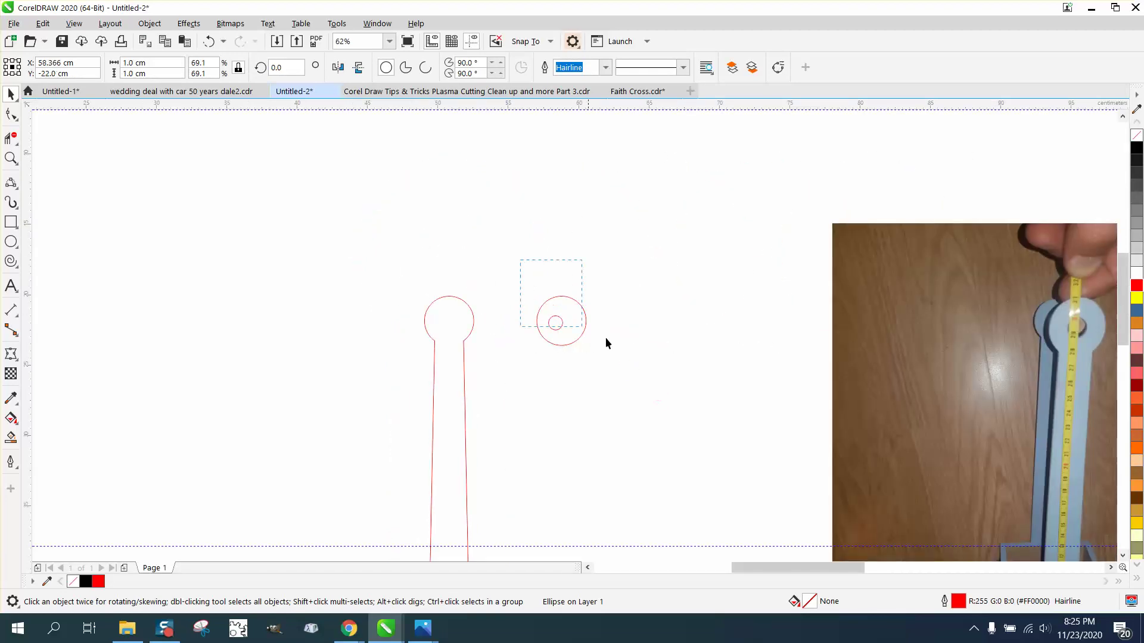
drag(659, 383, 661, 382)
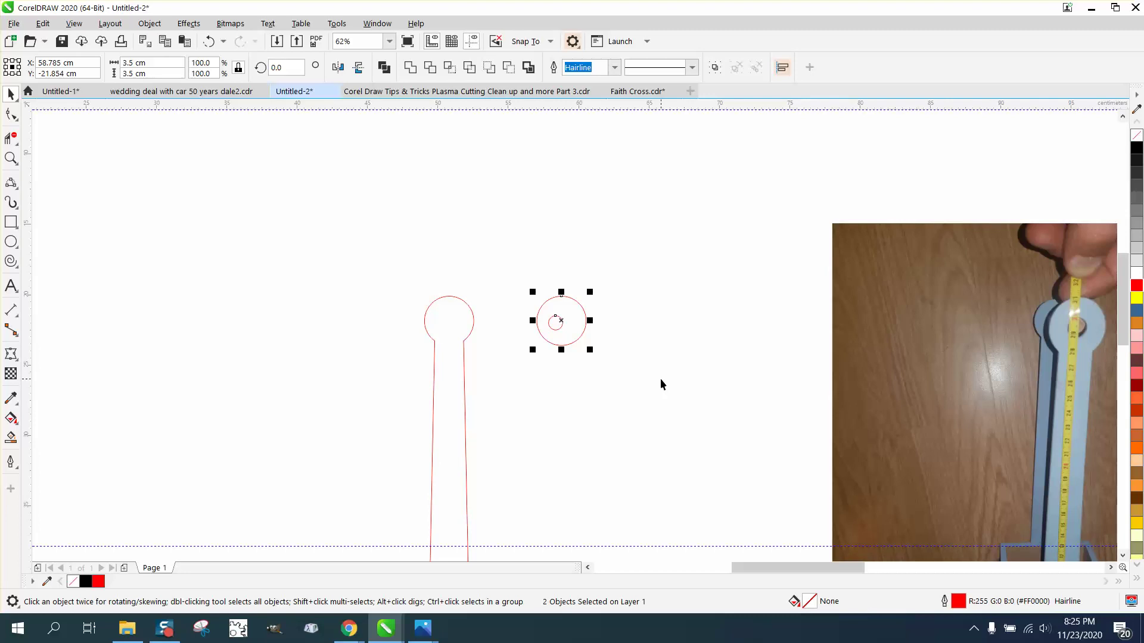
key(e)
key(c)
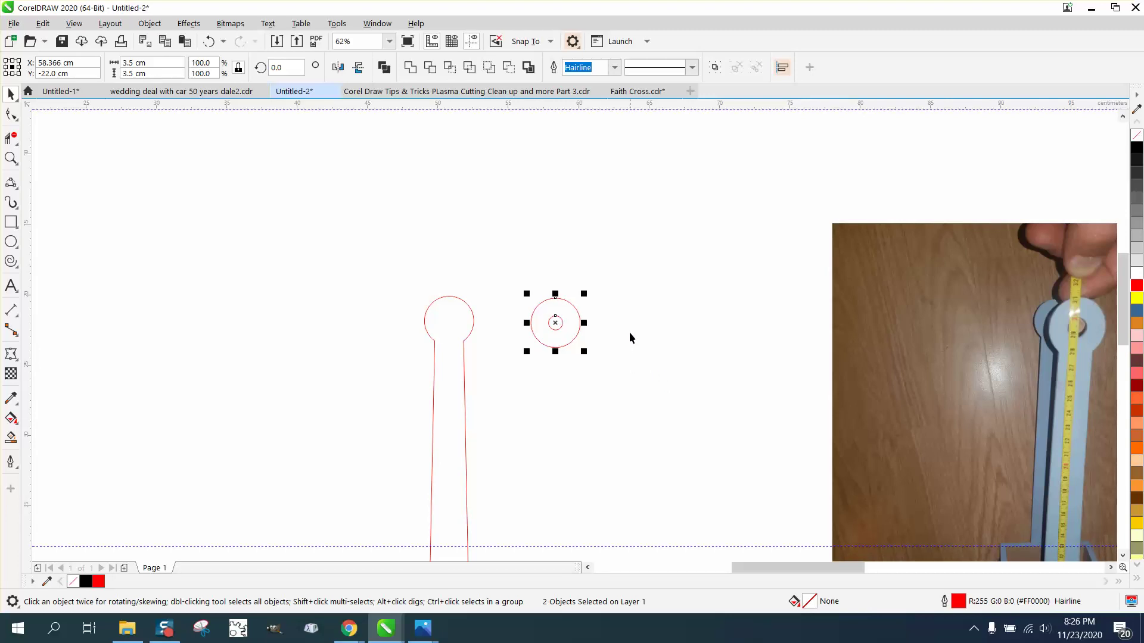
click(208, 42)
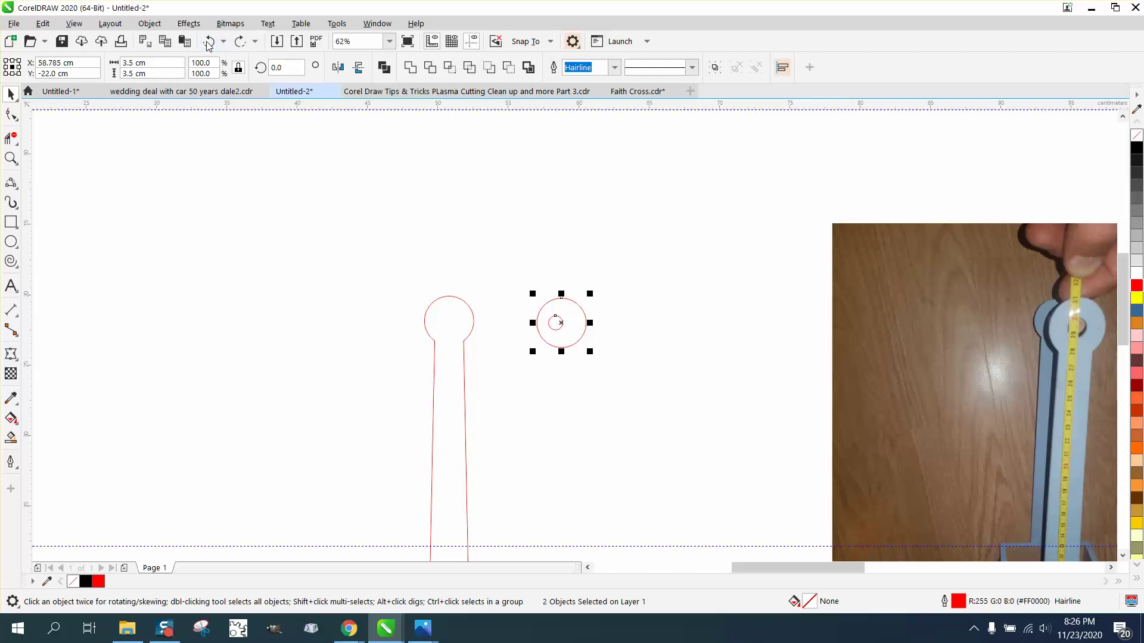
click(208, 41)
click(209, 42)
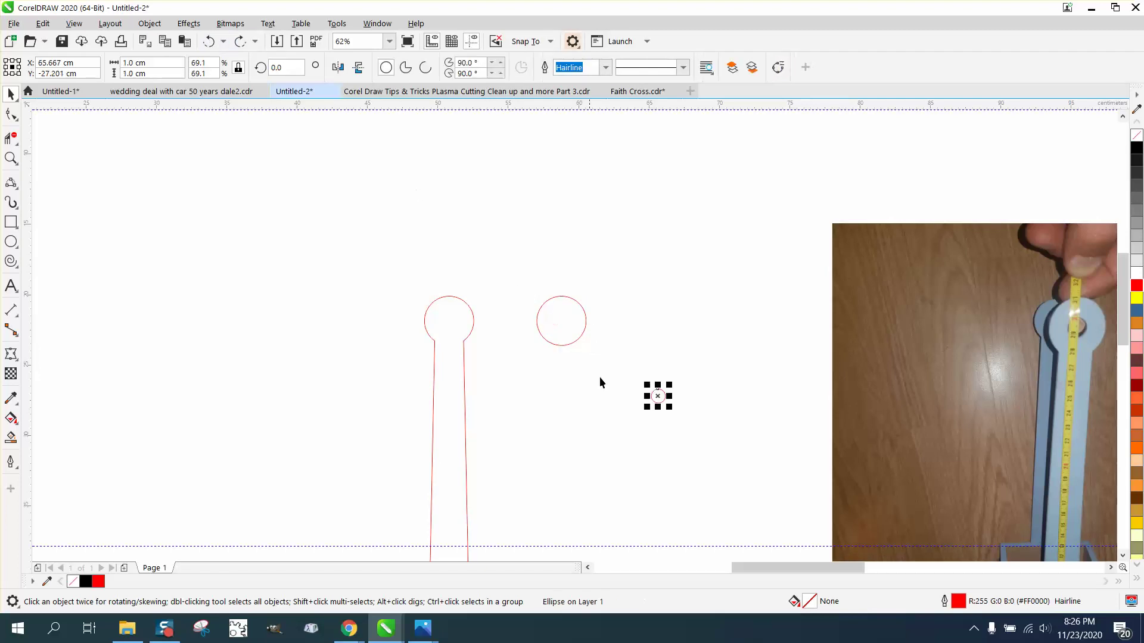
Retry centring the large copy on the small circle, undoing each attempt
drag(652, 395, 604, 320)
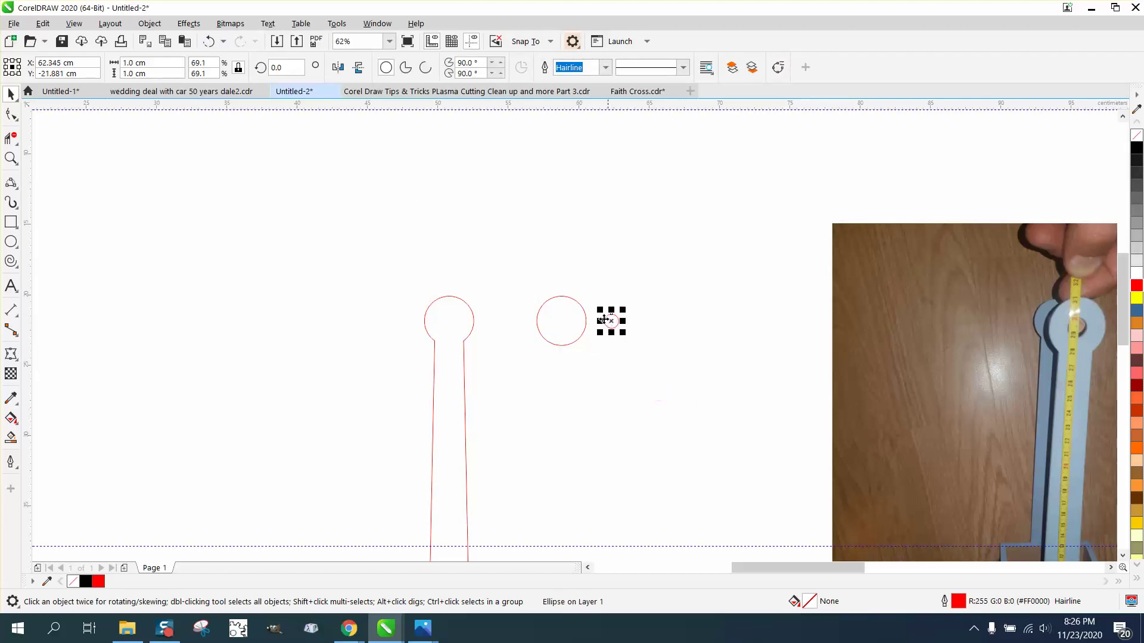
click(574, 300)
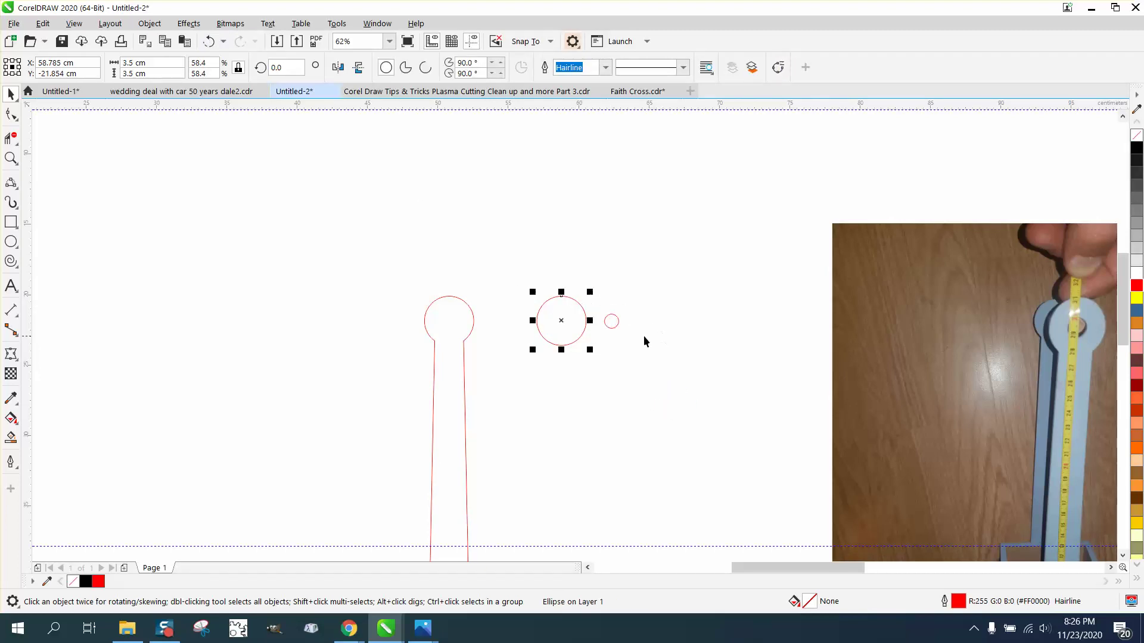
shift+click(618, 324)
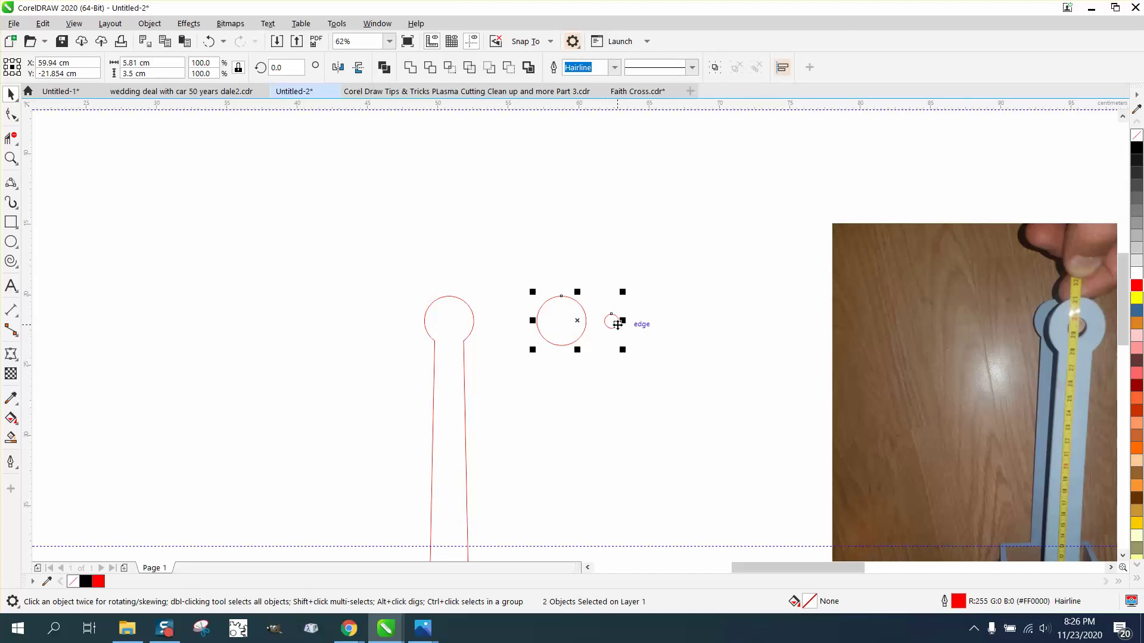
key(c)
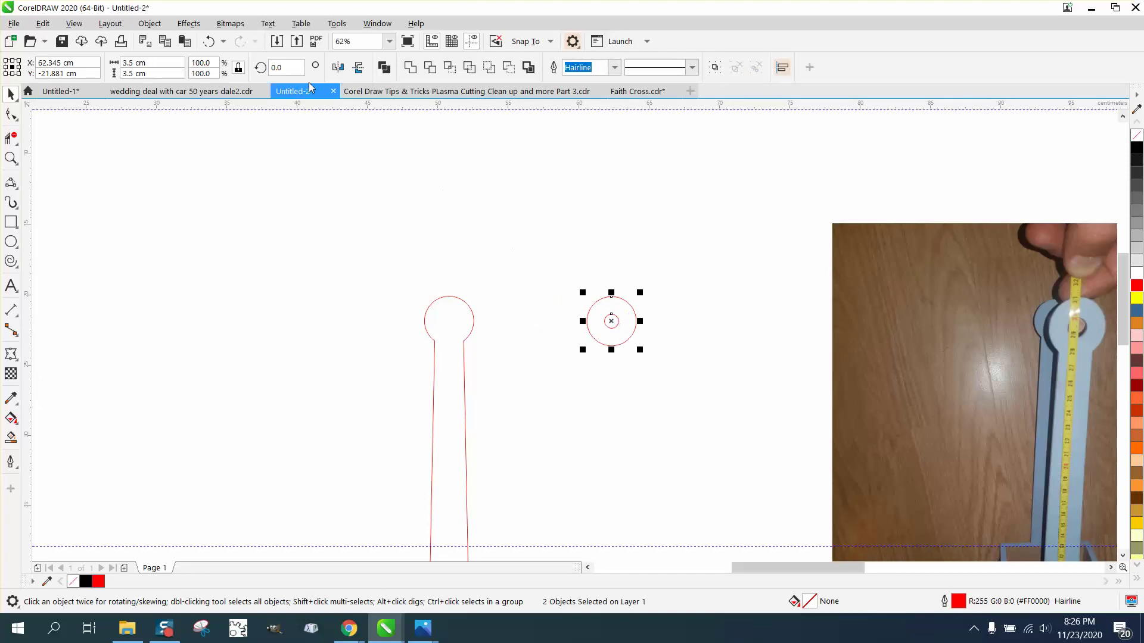
click(208, 41)
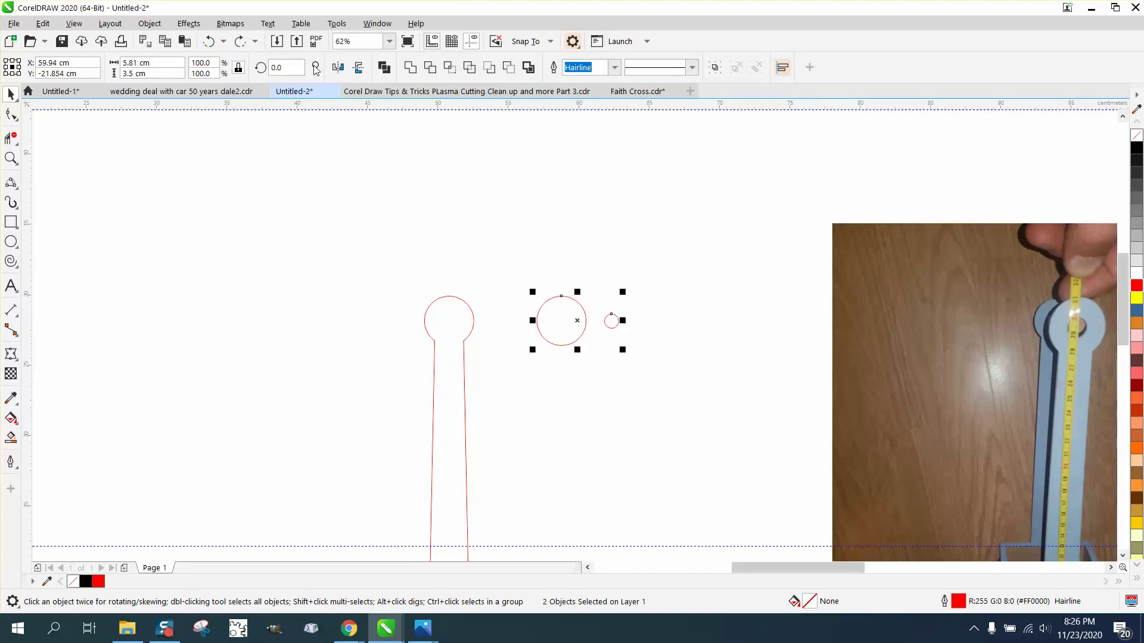
click(566, 298)
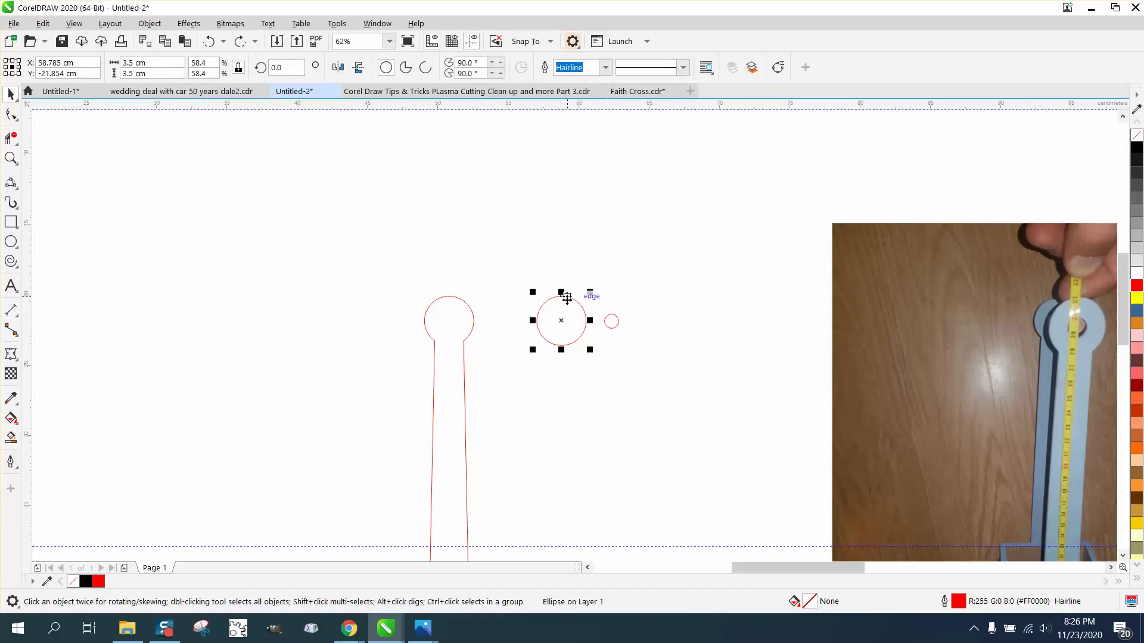
click(618, 323)
click(573, 311)
shift+click(614, 321)
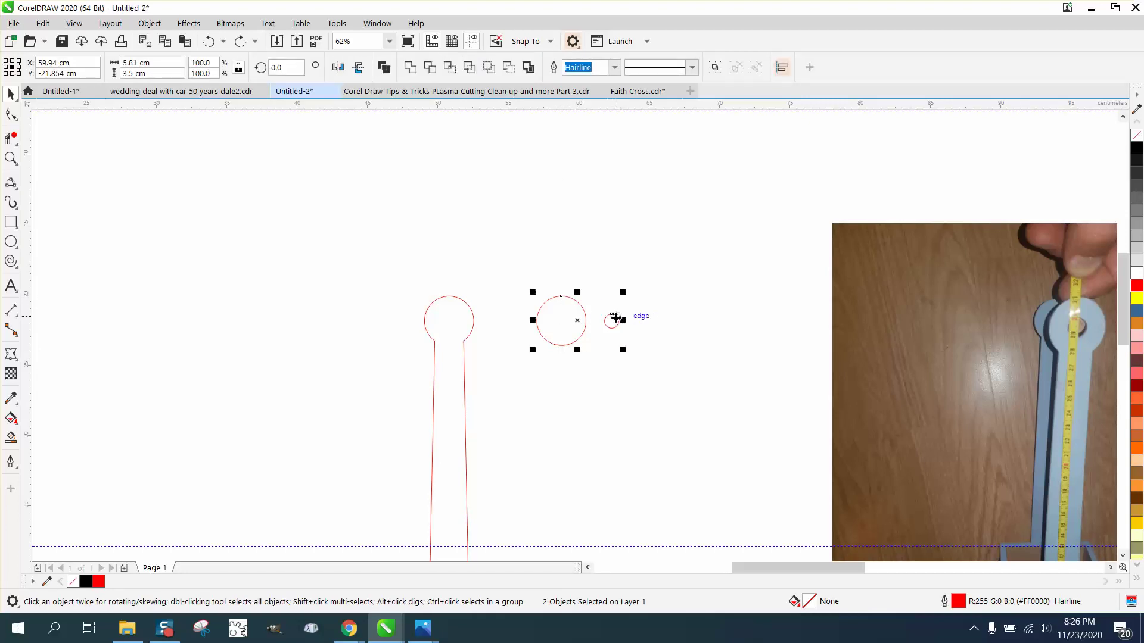
key(c)
key(e)
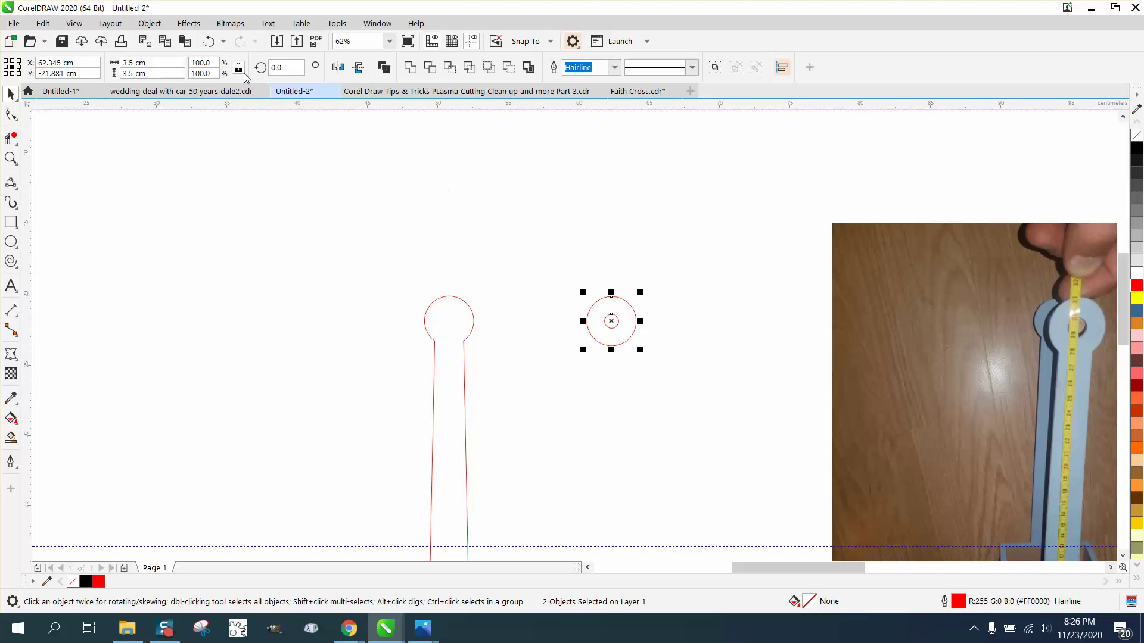
click(209, 41)
Centre the small circle horizontally and vertically within the large copy
click(625, 330)
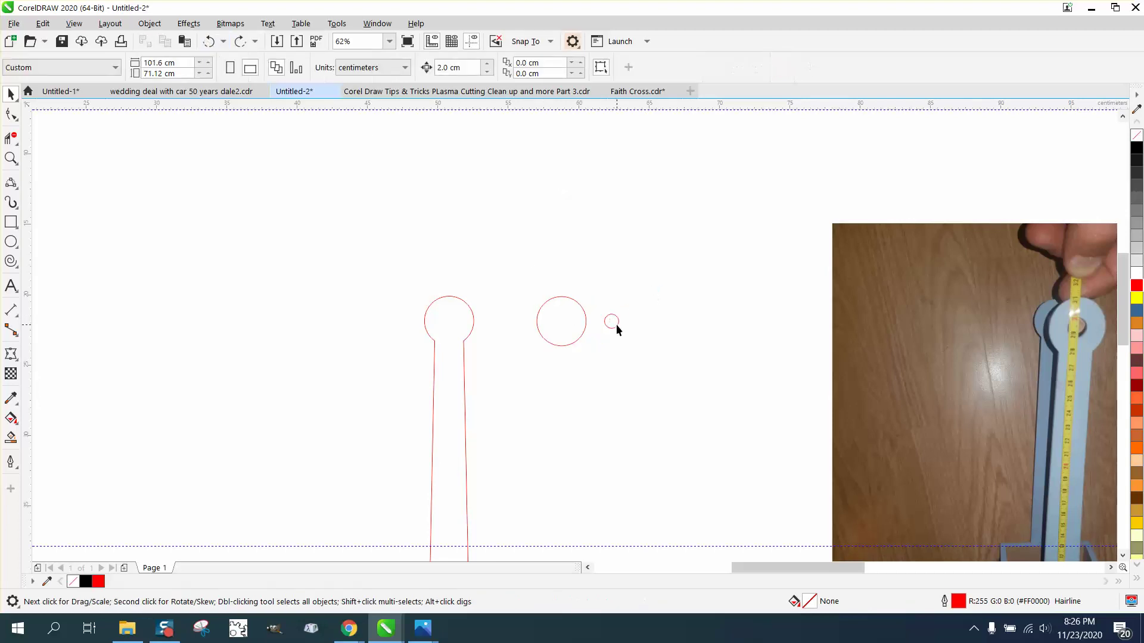
click(614, 324)
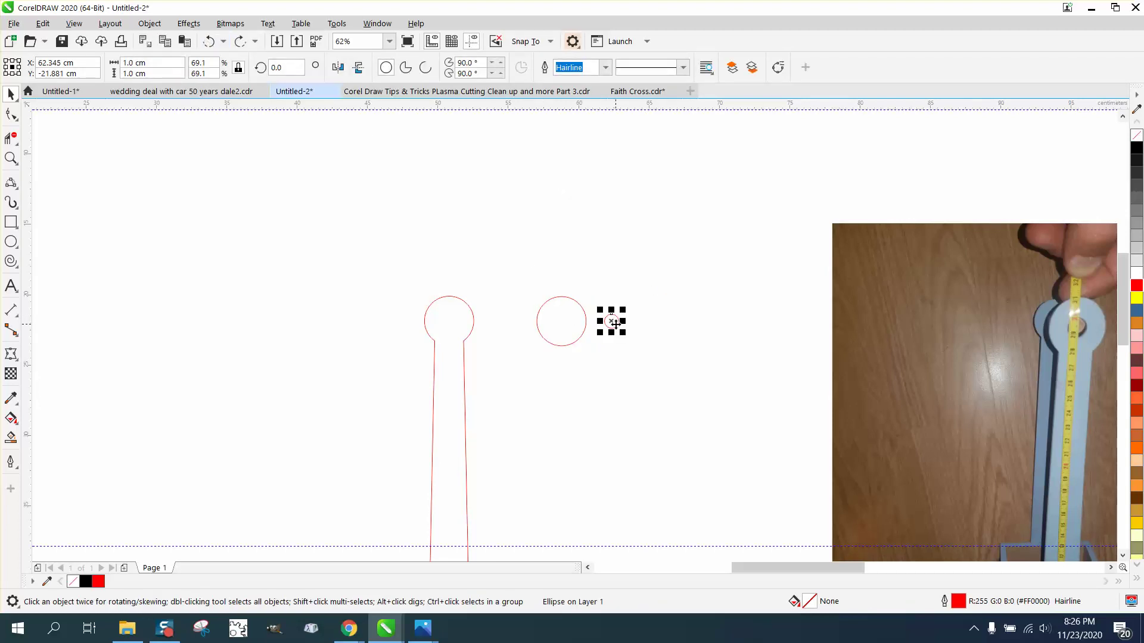
shift+click(569, 320)
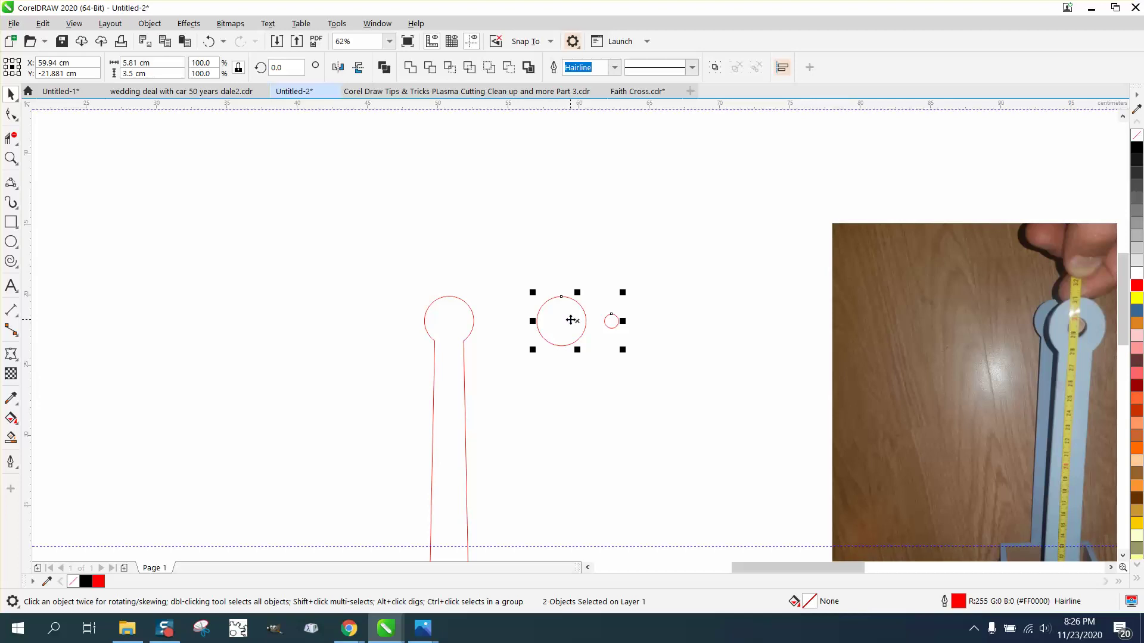
key(c)
key(e)
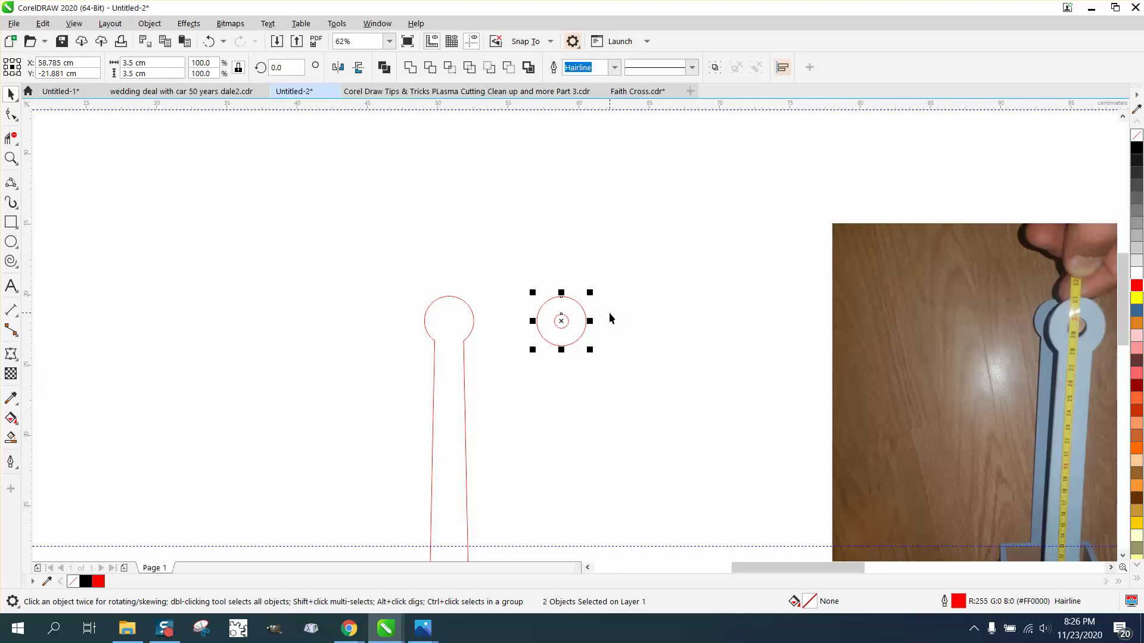
Nudge the small circle 2 cm left into the handle's round top
click(608, 312)
click(571, 340)
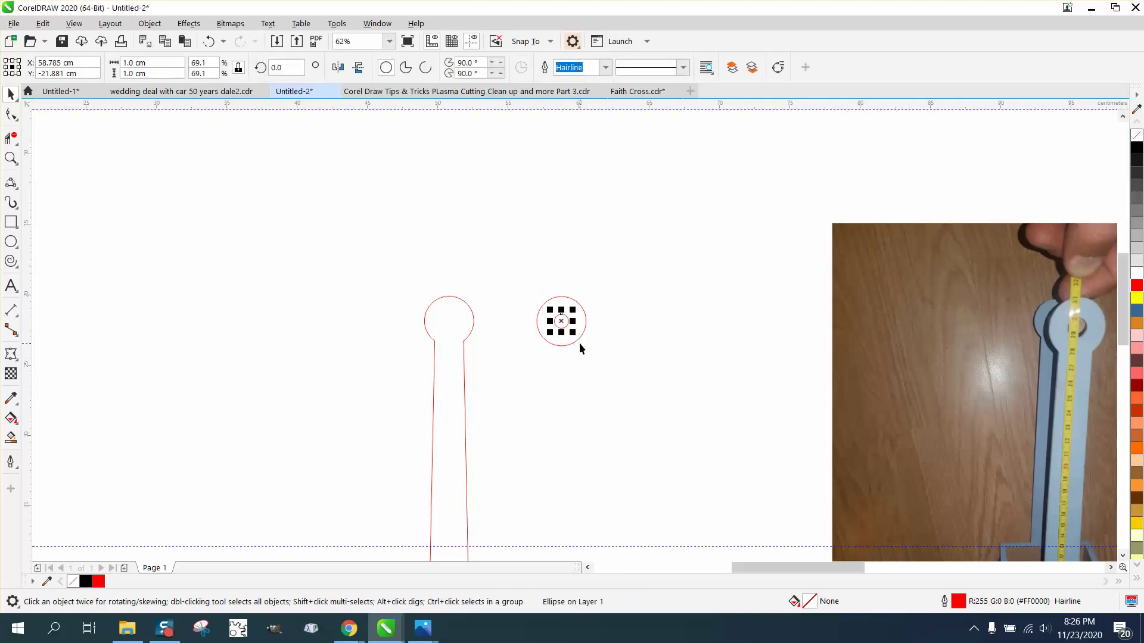
key(Left)
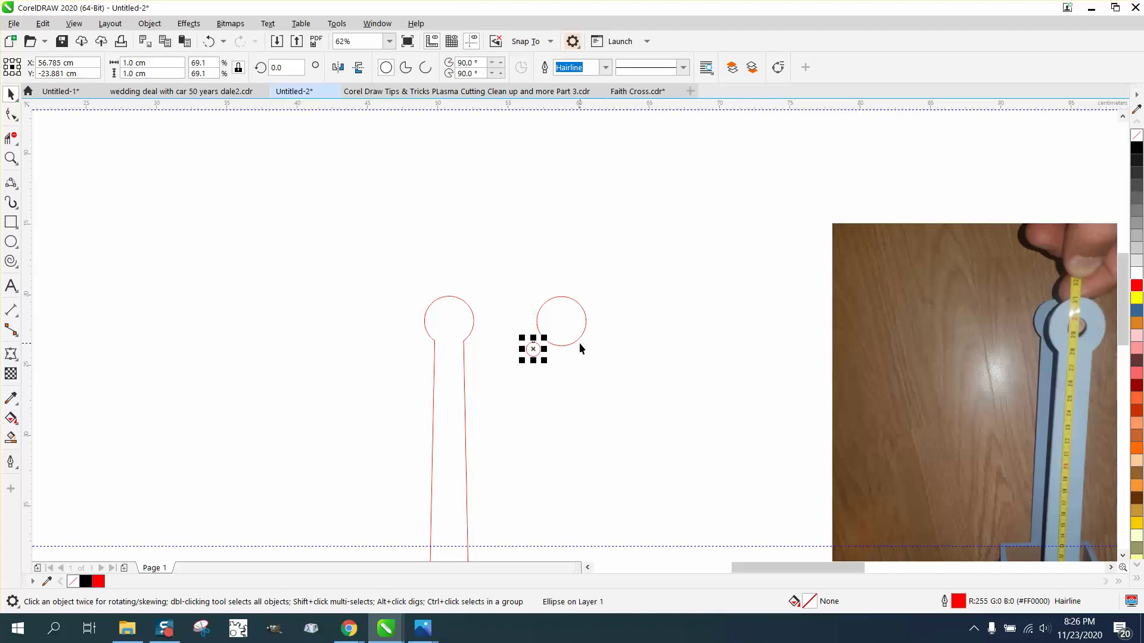
key(Right)
click(591, 324)
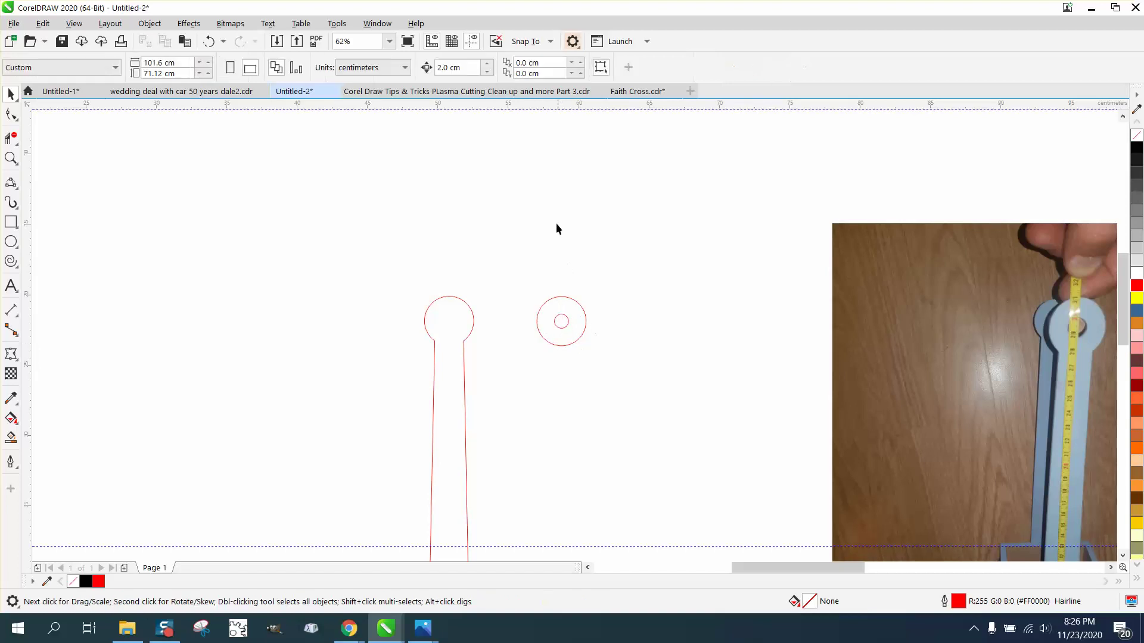
click(566, 320)
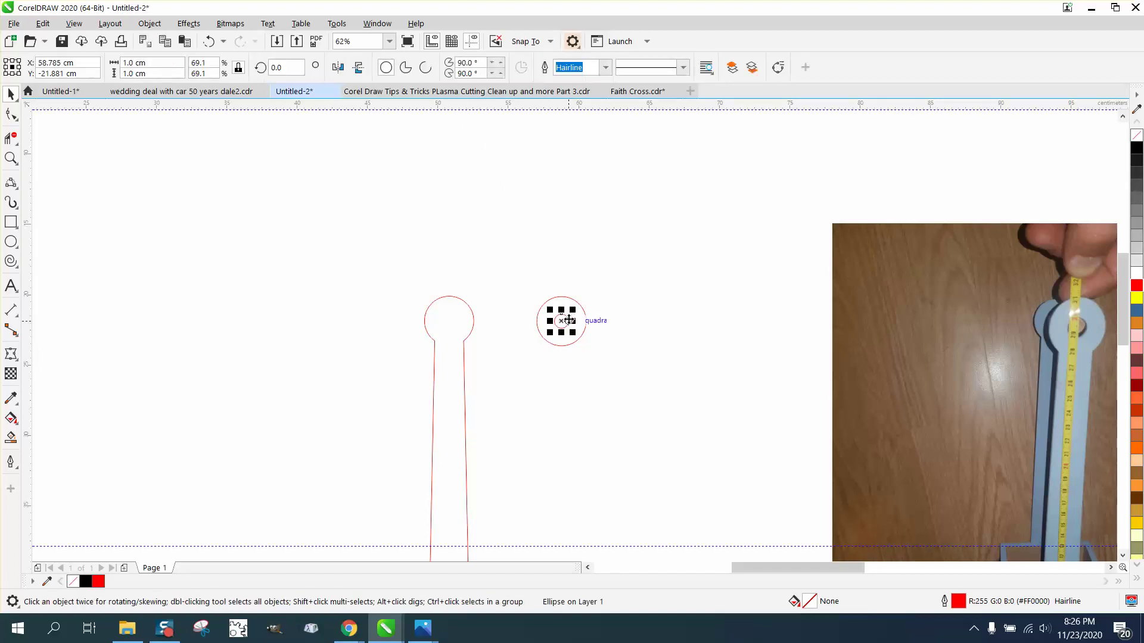
key(Left)
key(Left)
key(Left)
key(Left)
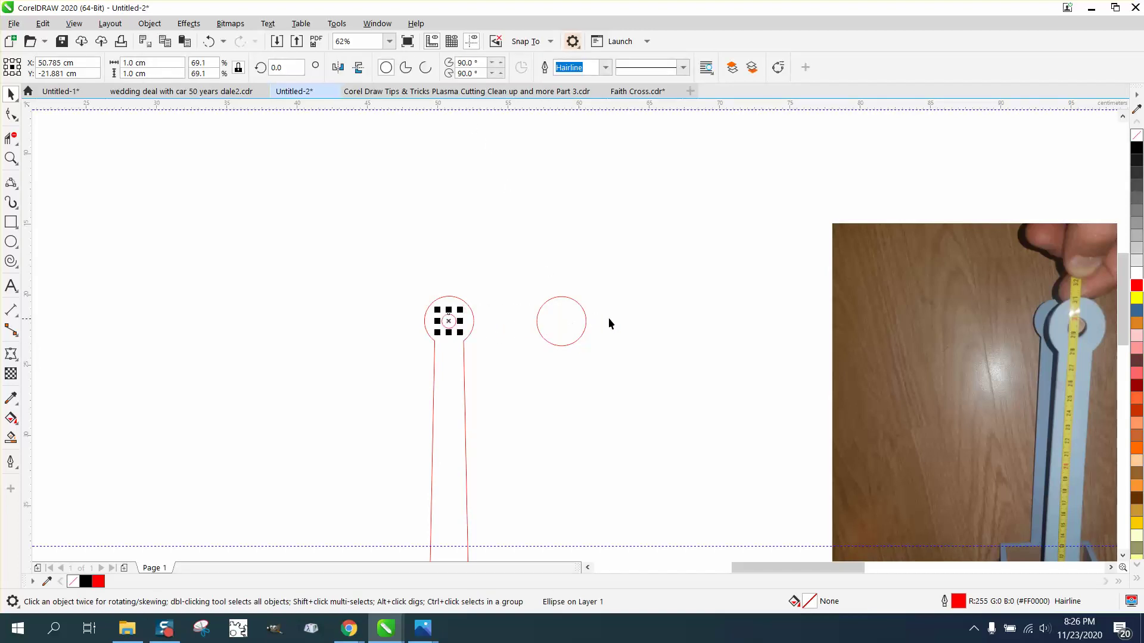
click(12, 158)
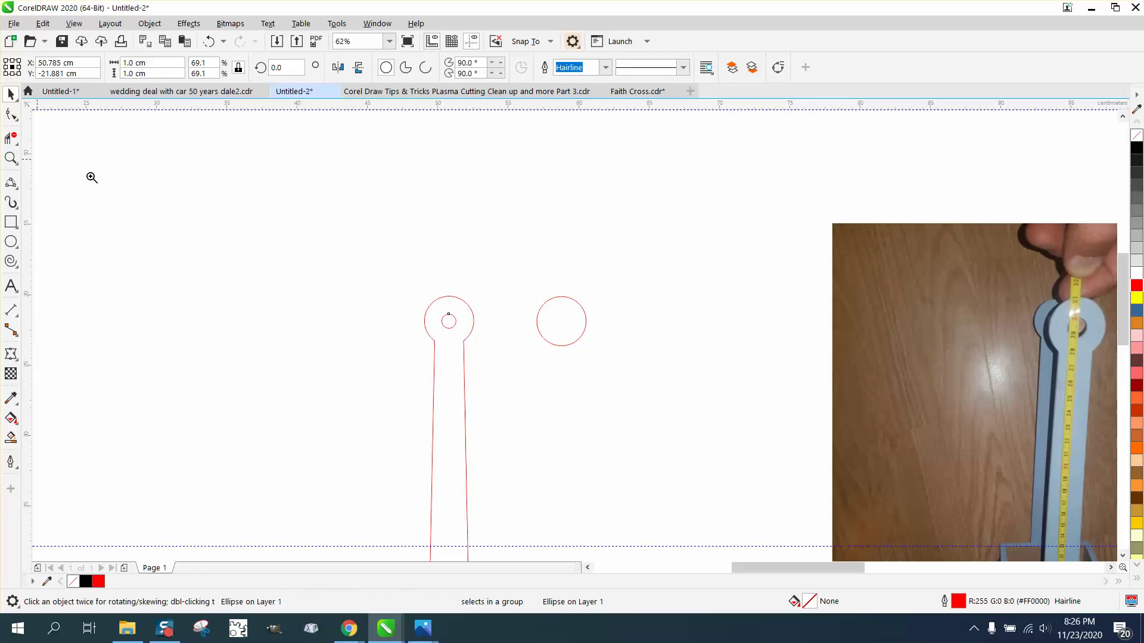
click(439, 321)
scroll(414, 311, down, 3)
scroll(263, 247, down, 2)
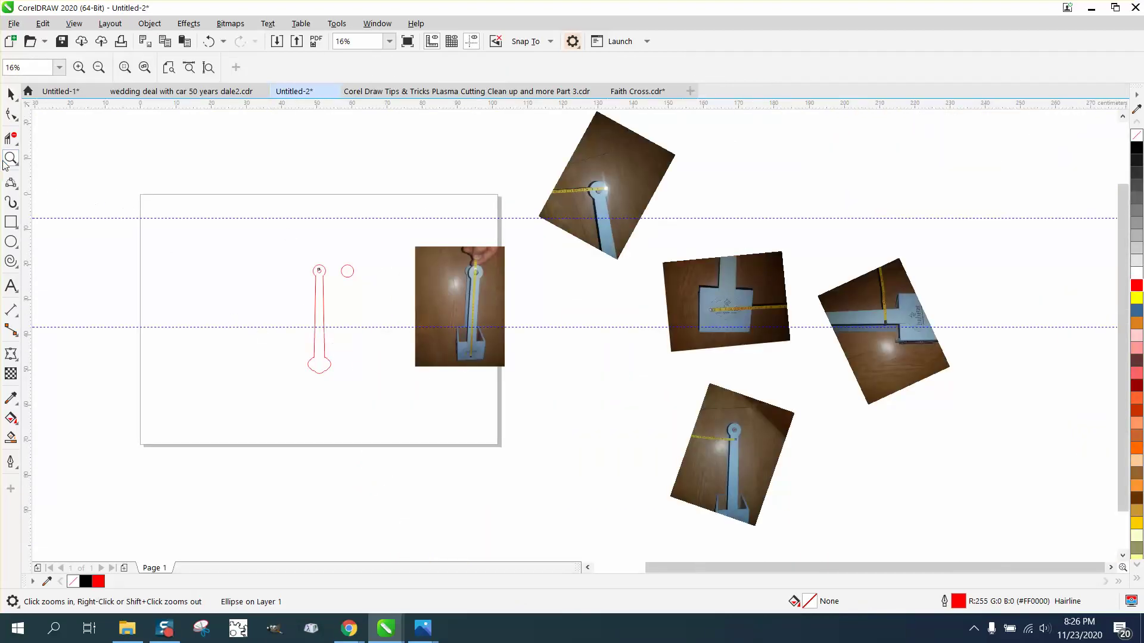
drag(459, 252, 554, 461)
scroll(510, 392, down, 2)
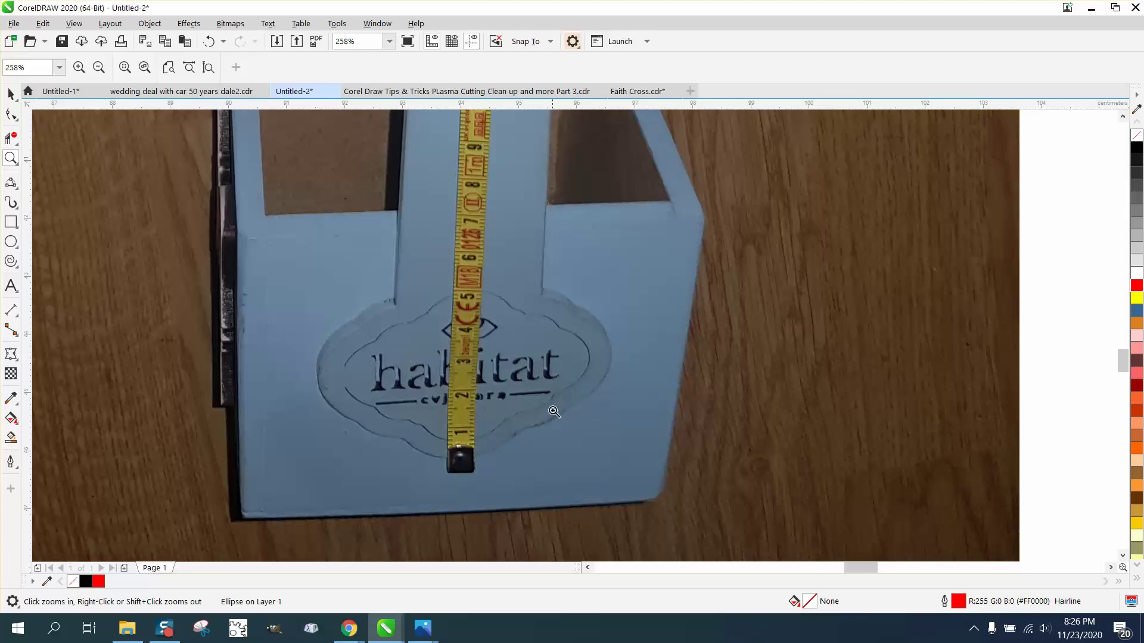
scroll(545, 391, down, 3)
drag(150, 374, 305, 443)
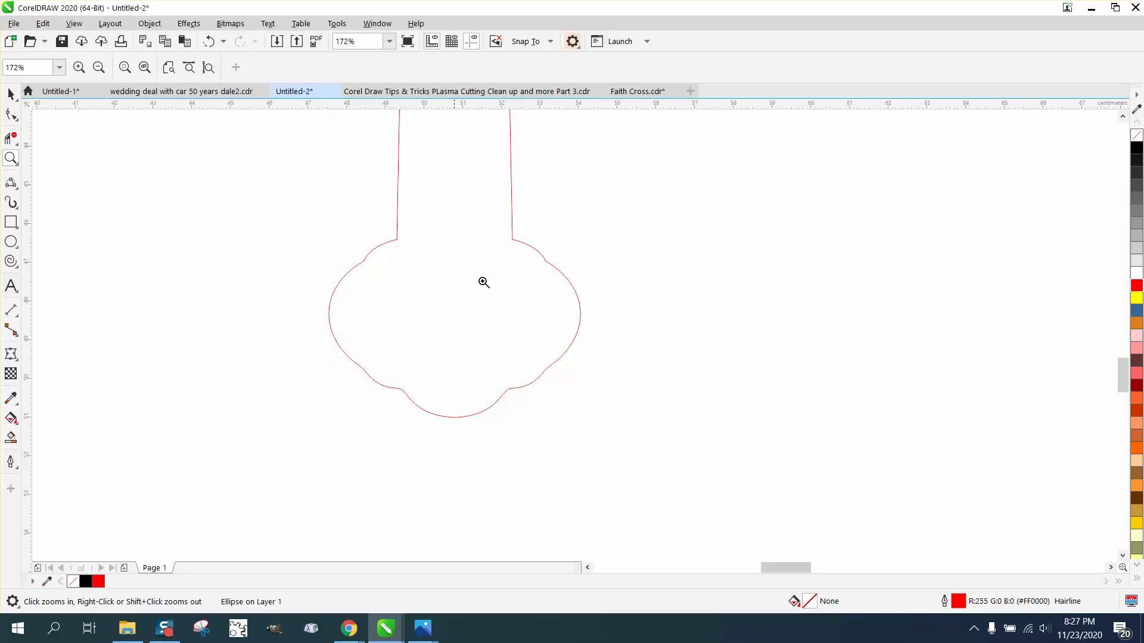
scroll(494, 370, down, 3)
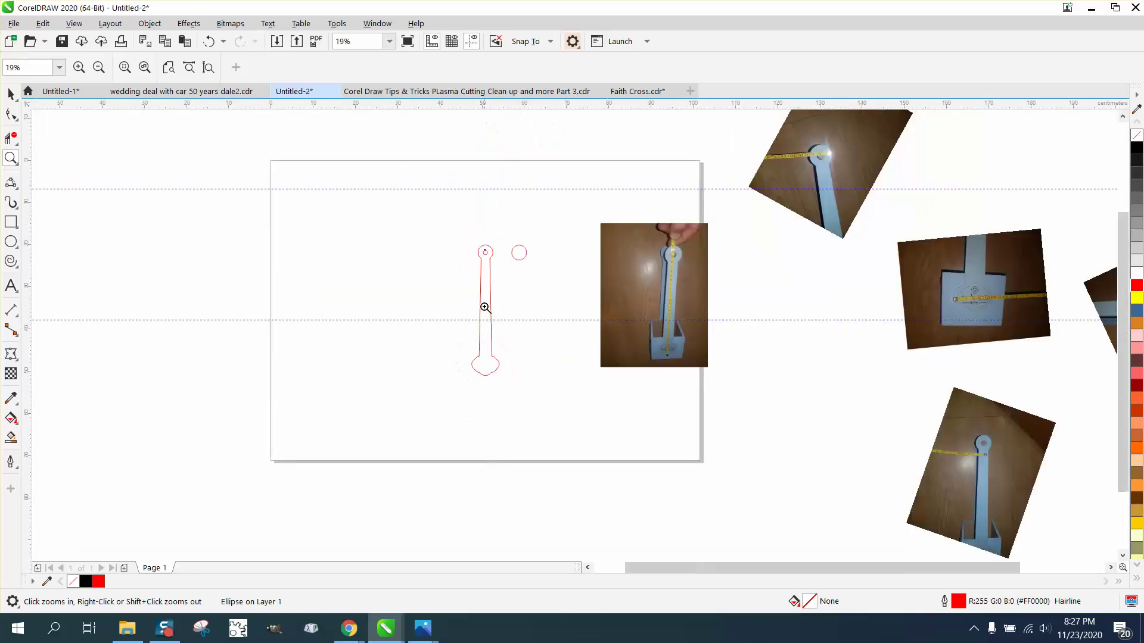
drag(593, 222, 726, 363)
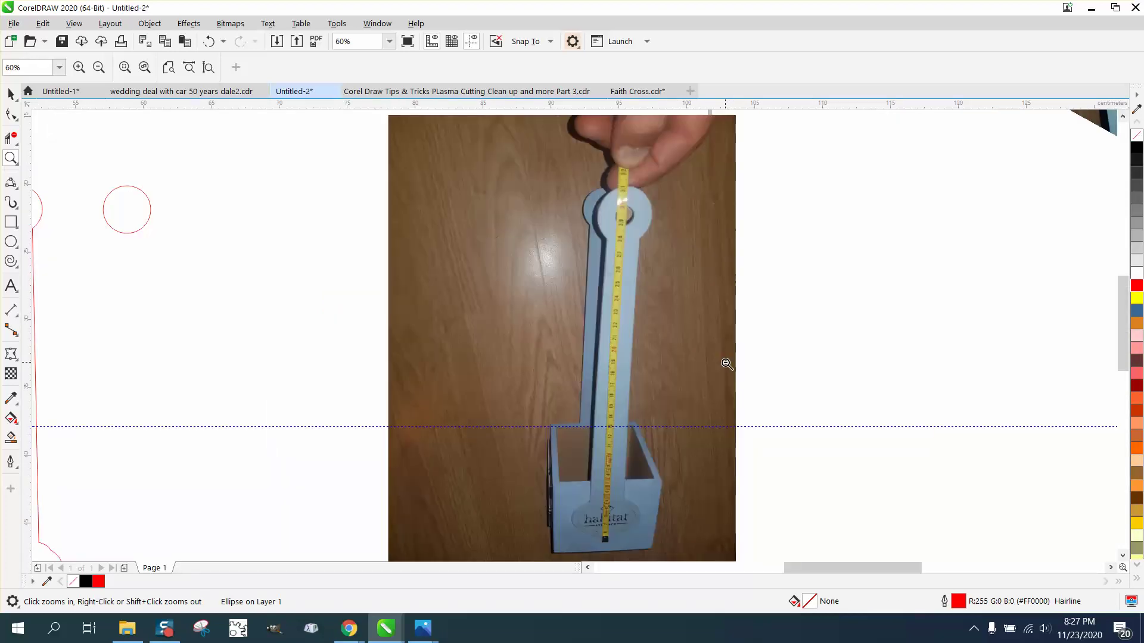